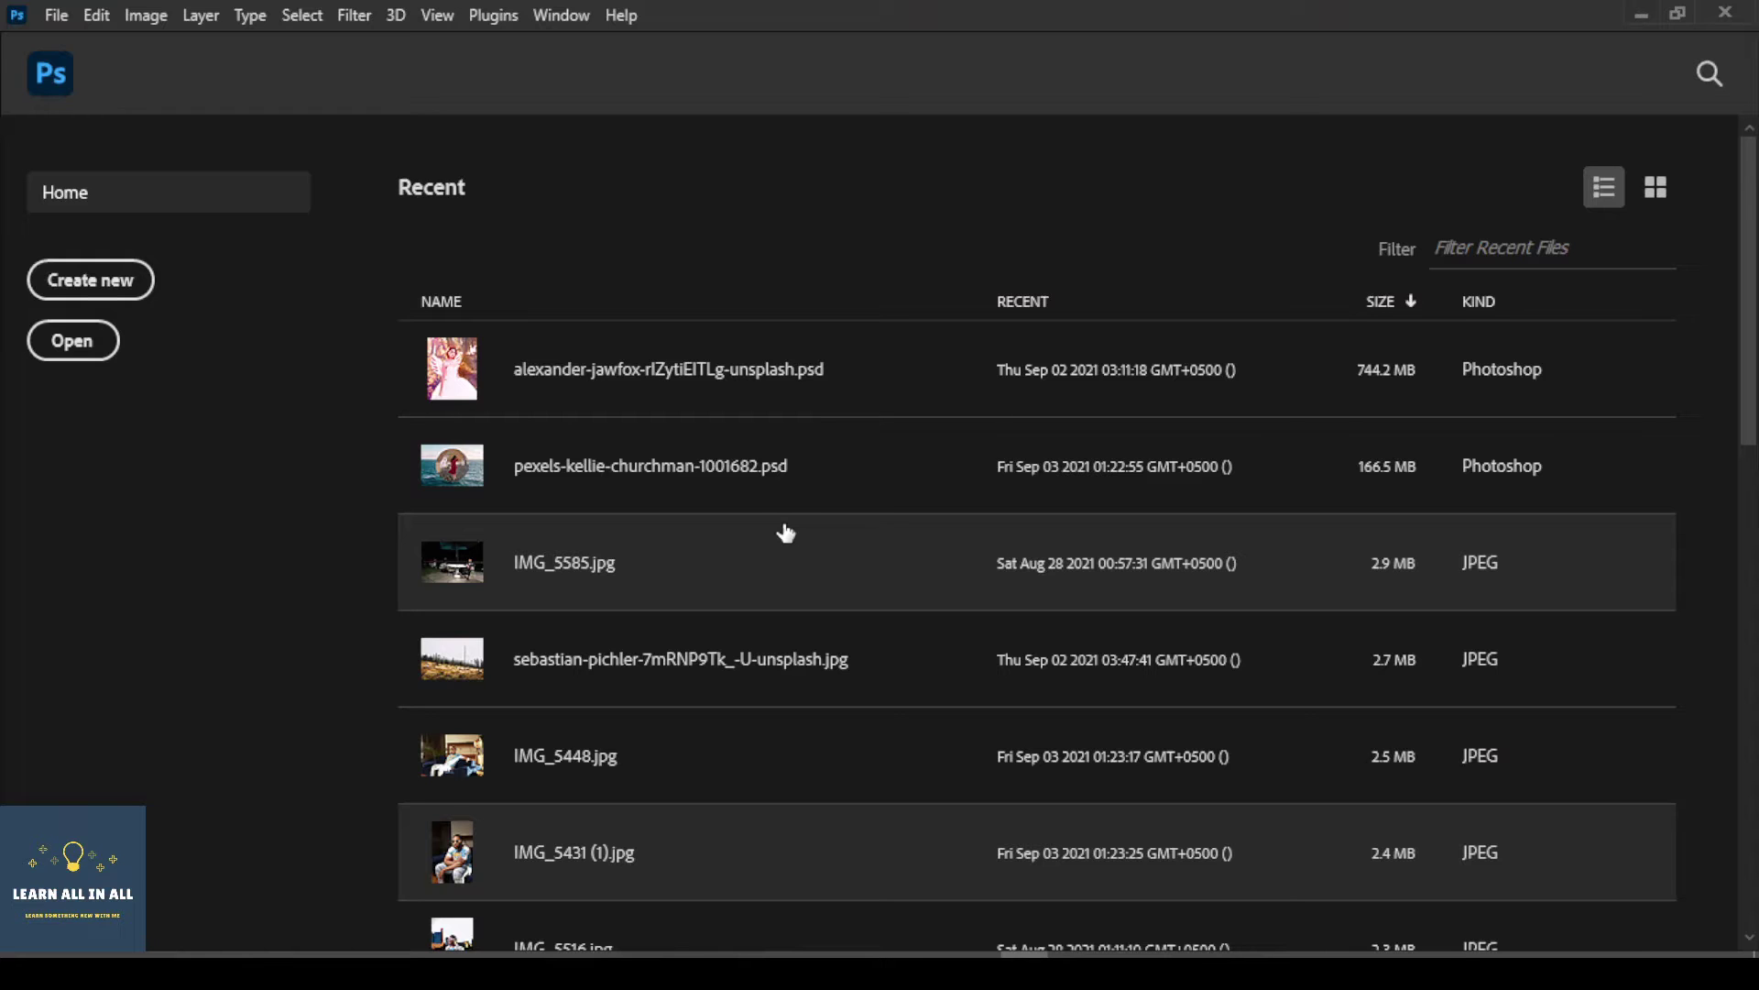
{"action": "left_click", "coordinate": [609, 376]}
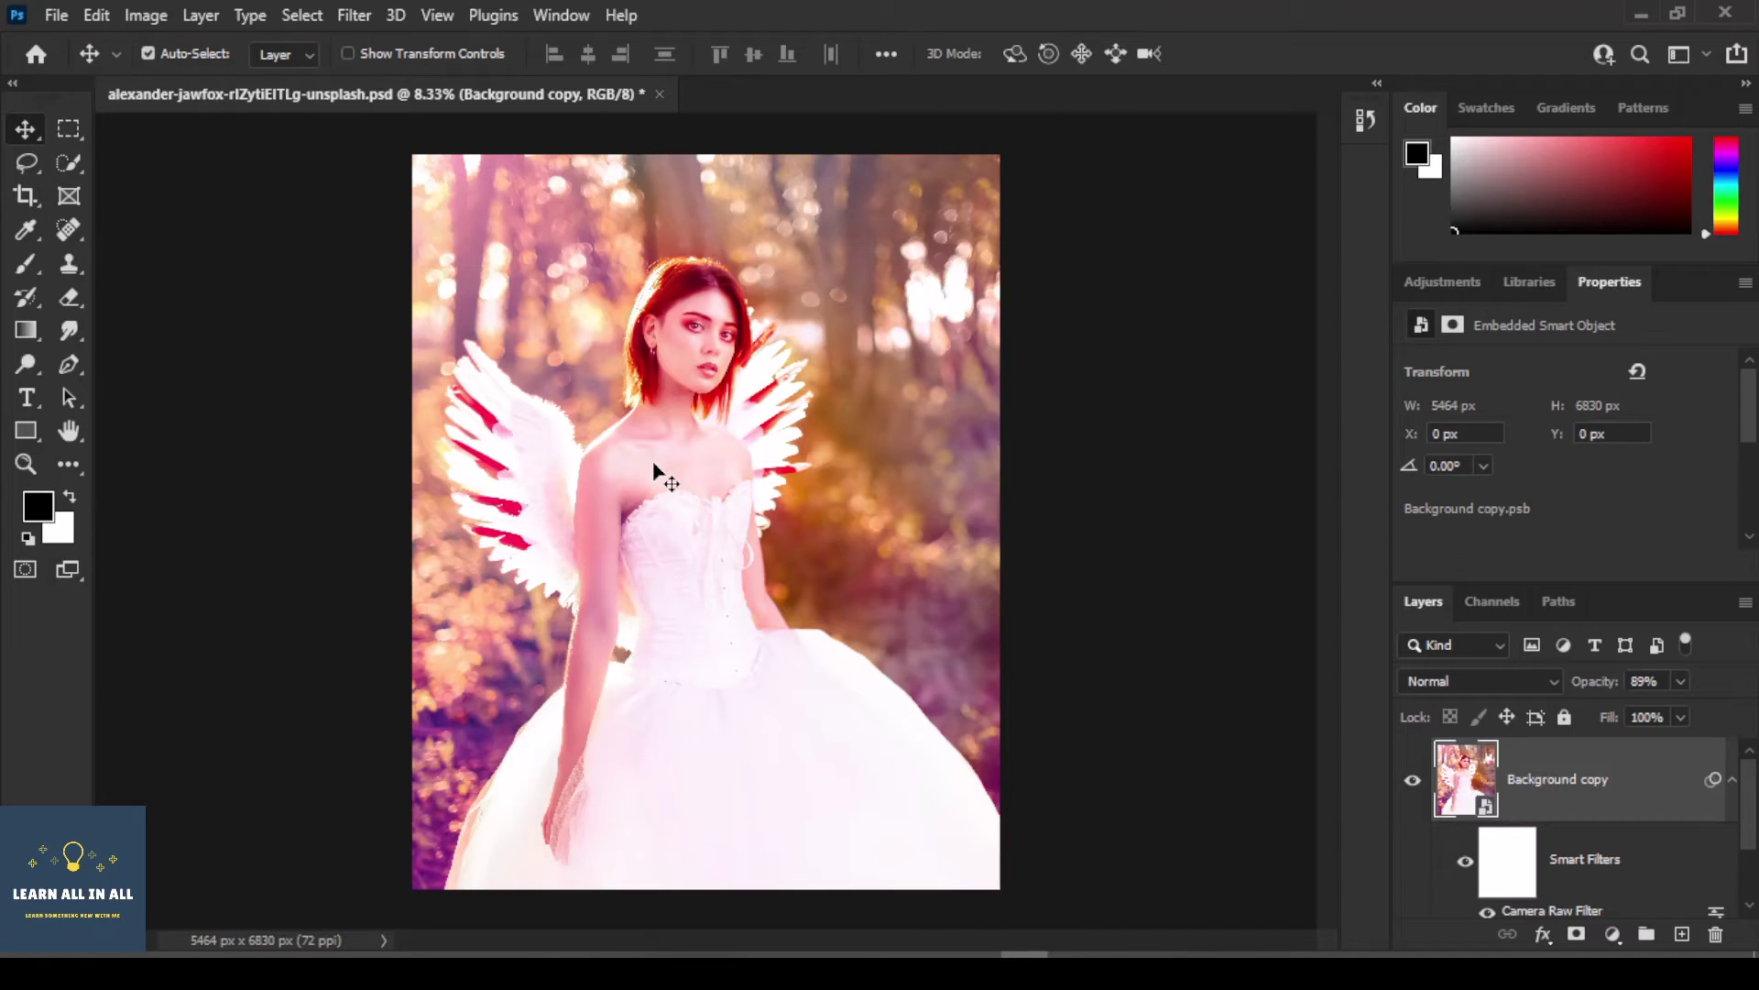
{"action": "scroll", "coordinate": [1665, 829], "scroll_direction": "down", "scroll_amount": 1}
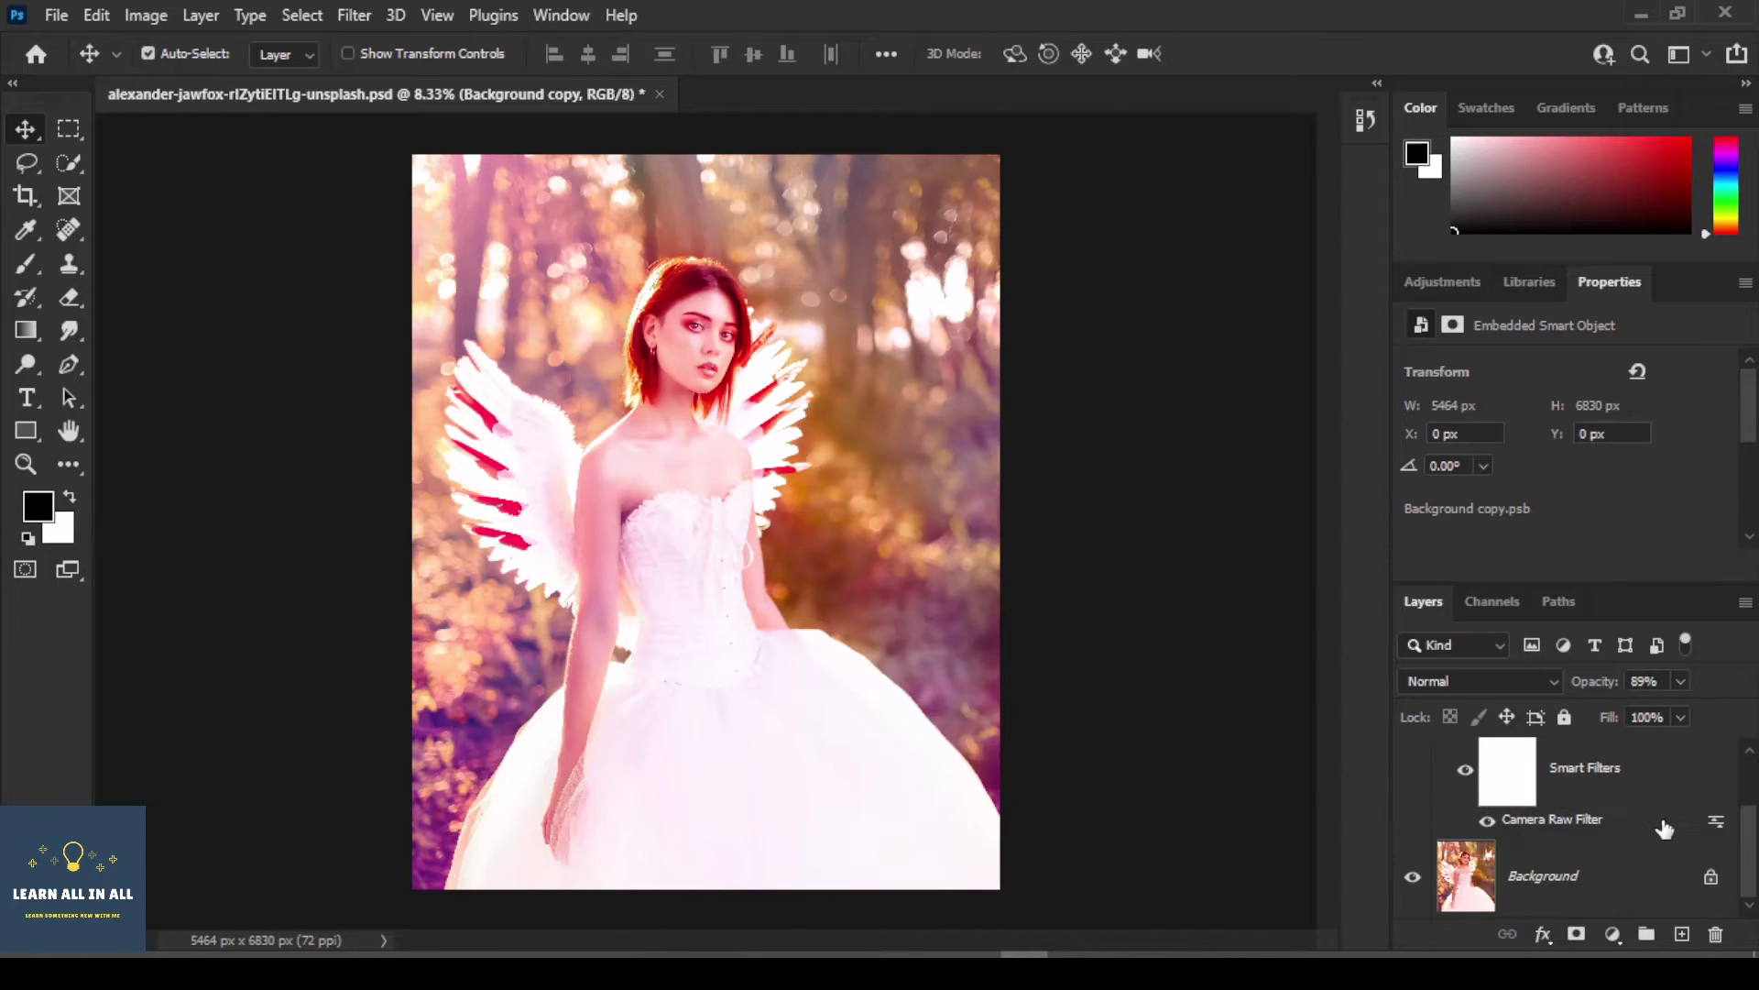
Reopen the portrait's Camera Raw Filter and show its Presets list with highlight, Marriage and shadow.
{"action": "double_click", "coordinate": [1571, 818]}
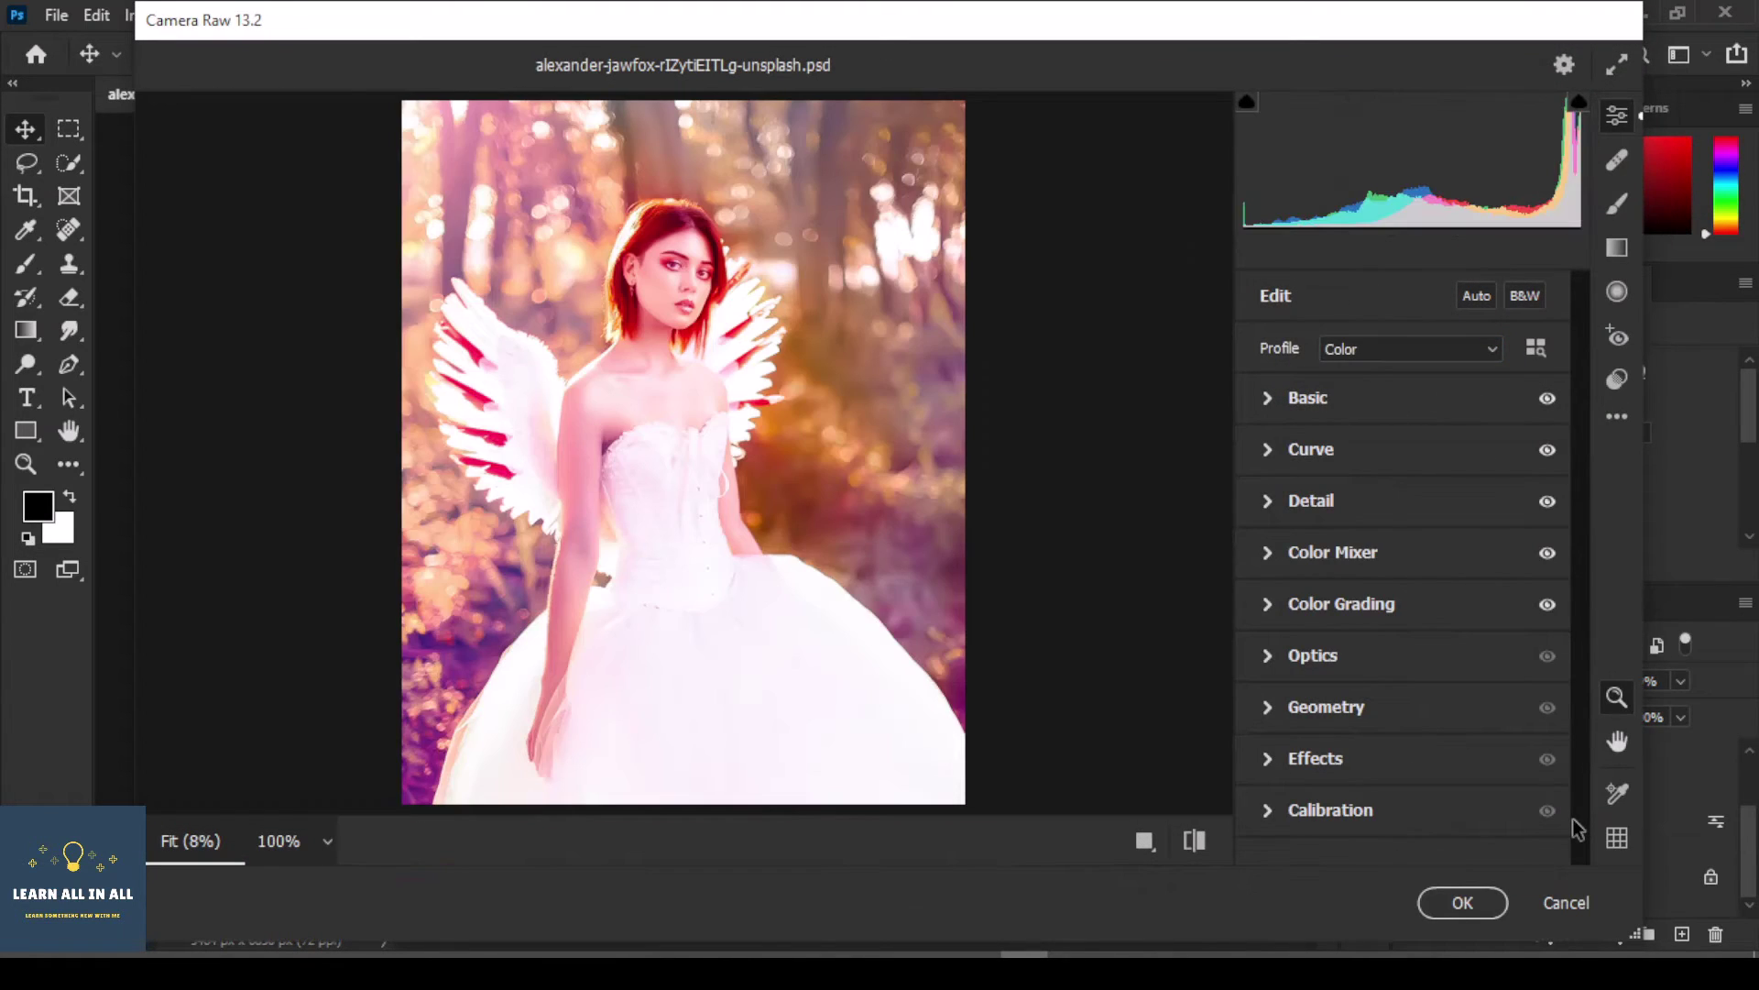
{"action": "left_click", "coordinate": [1269, 401]}
{"action": "scroll", "coordinate": [1308, 451], "scroll_direction": "up", "scroll_amount": 2}
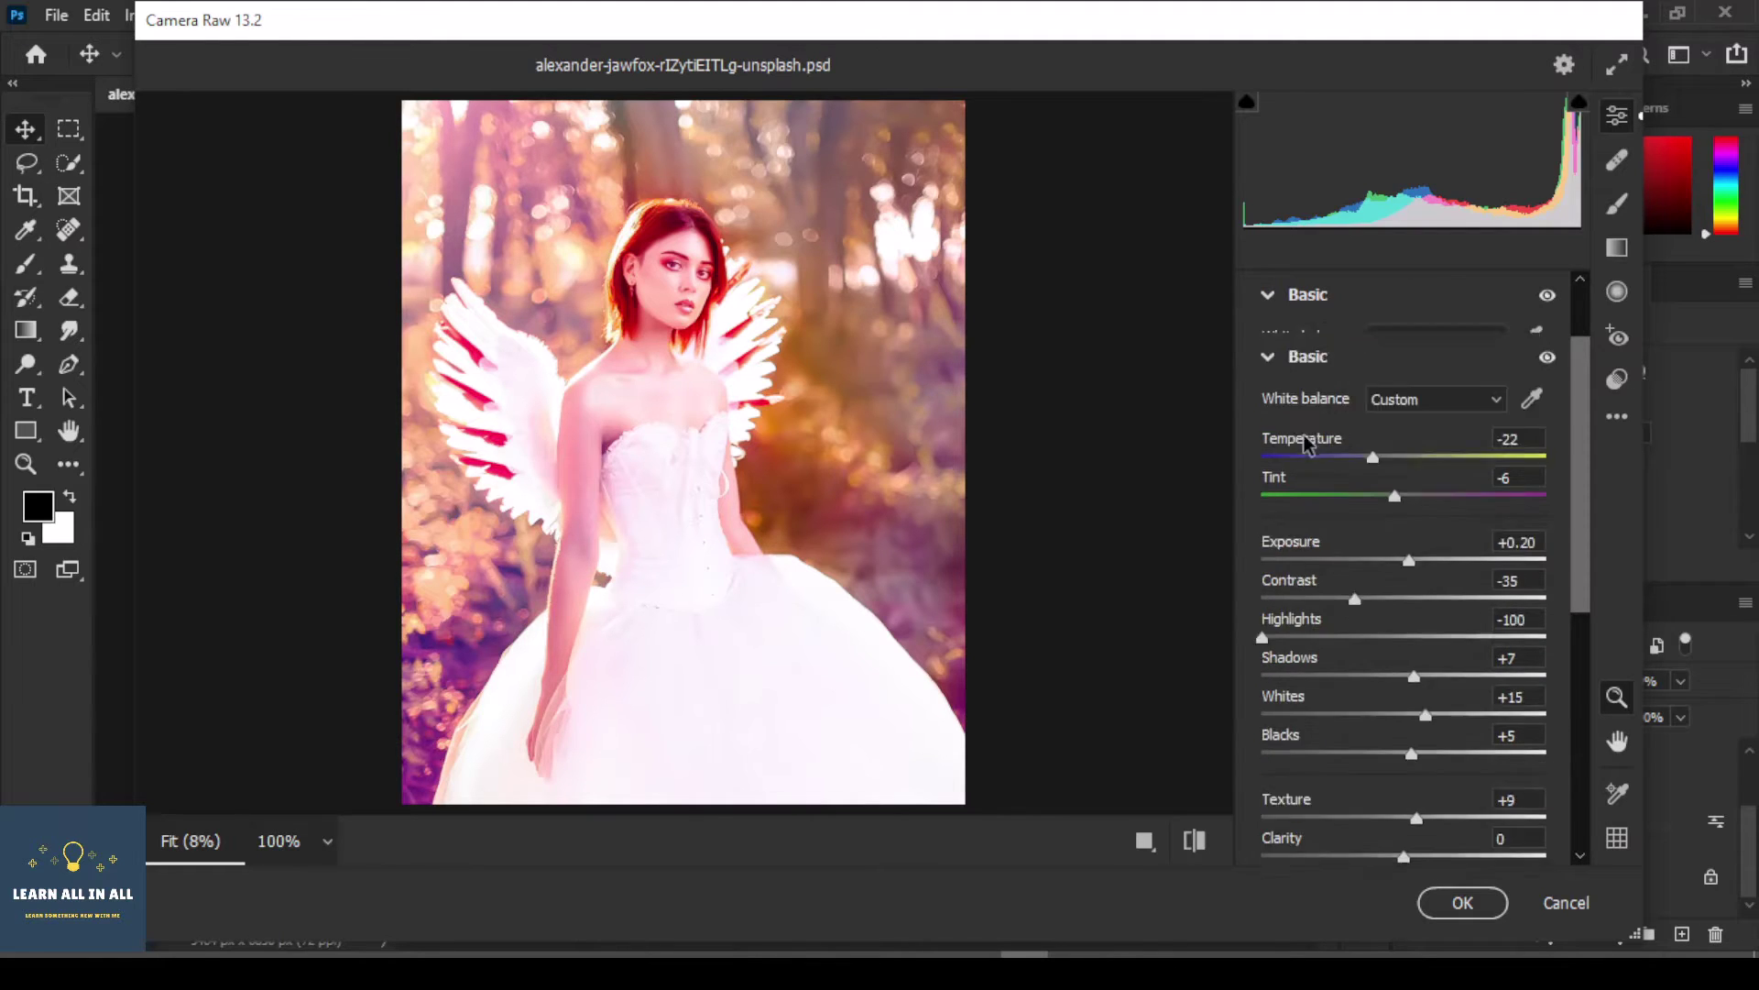
{"action": "left_click", "coordinate": [1271, 401]}
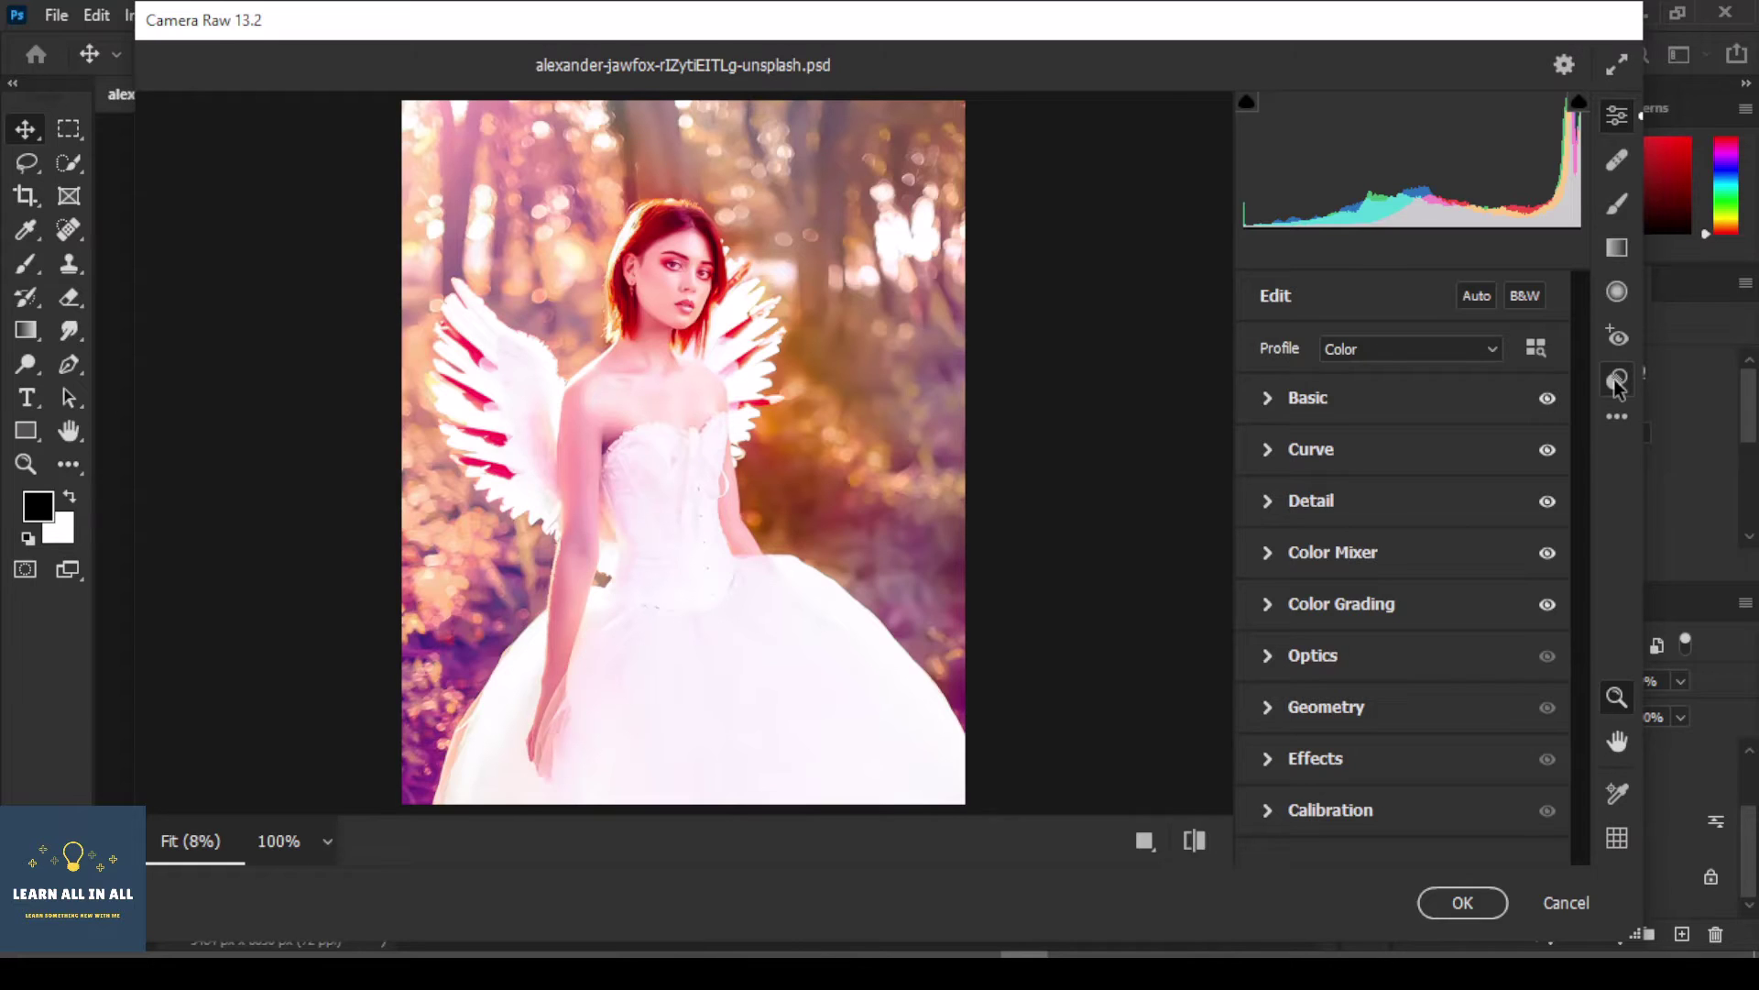
{"action": "left_click", "coordinate": [1617, 381]}
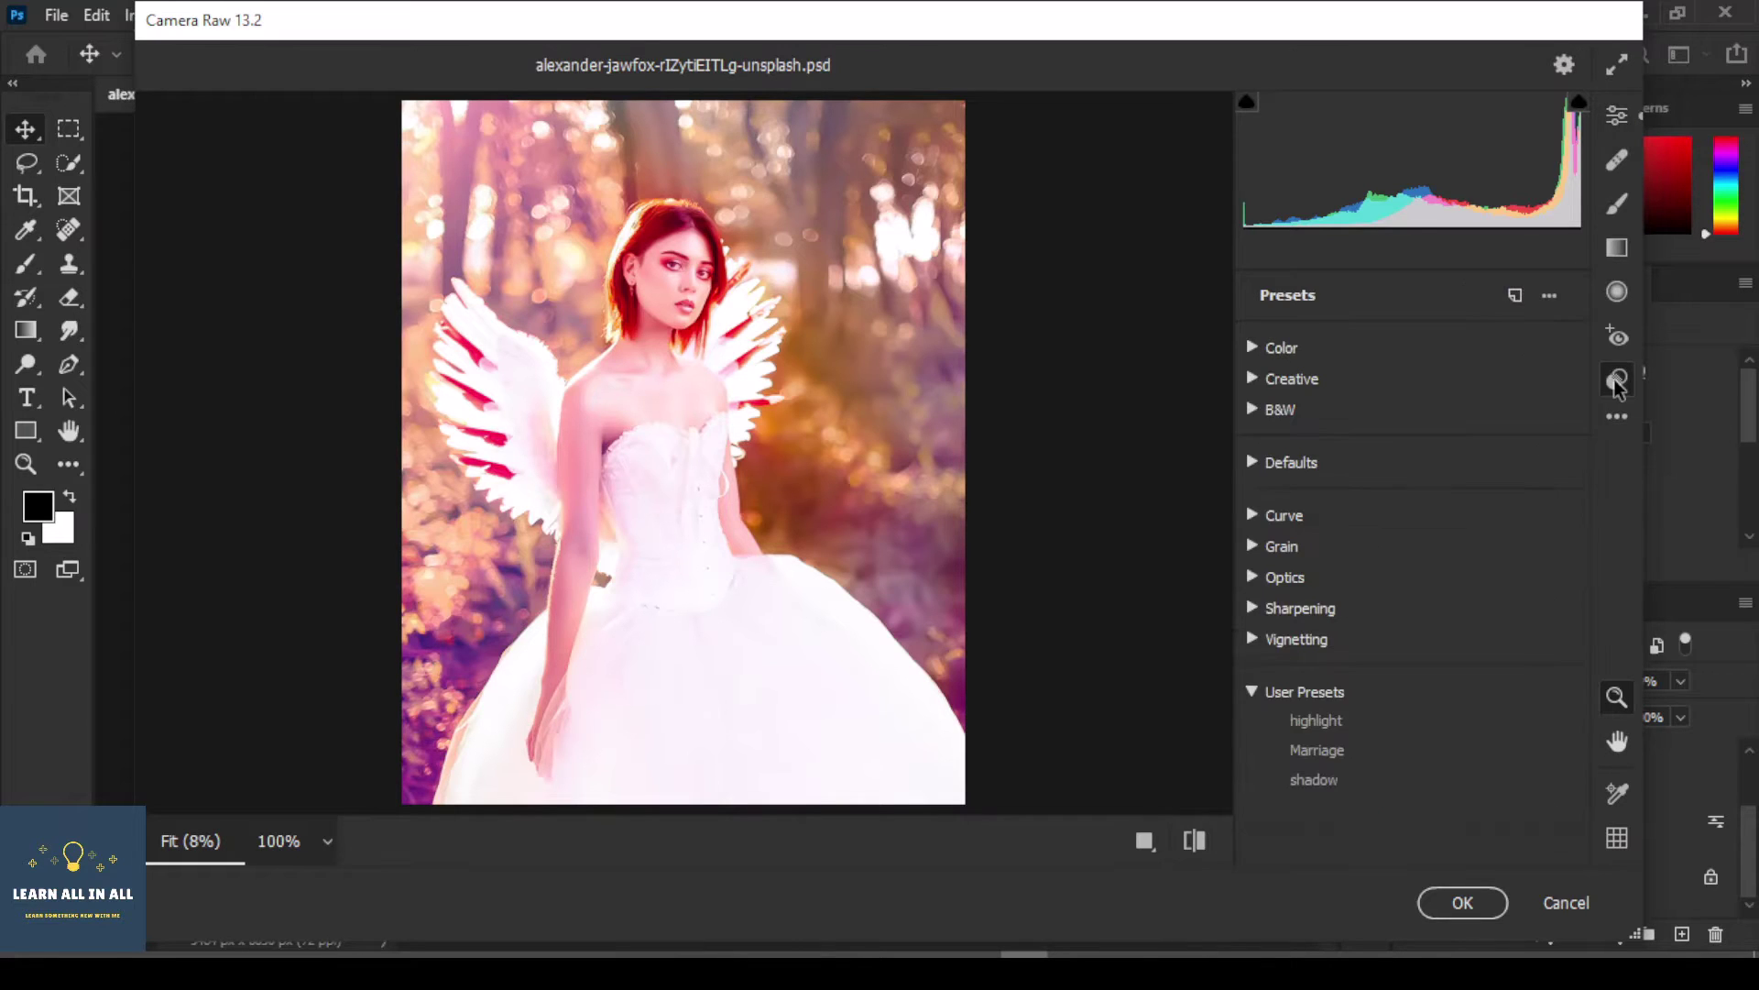
Create a new Camera Raw preset from the current settings, named 'demo'.
{"action": "left_click", "coordinate": [1516, 304]}
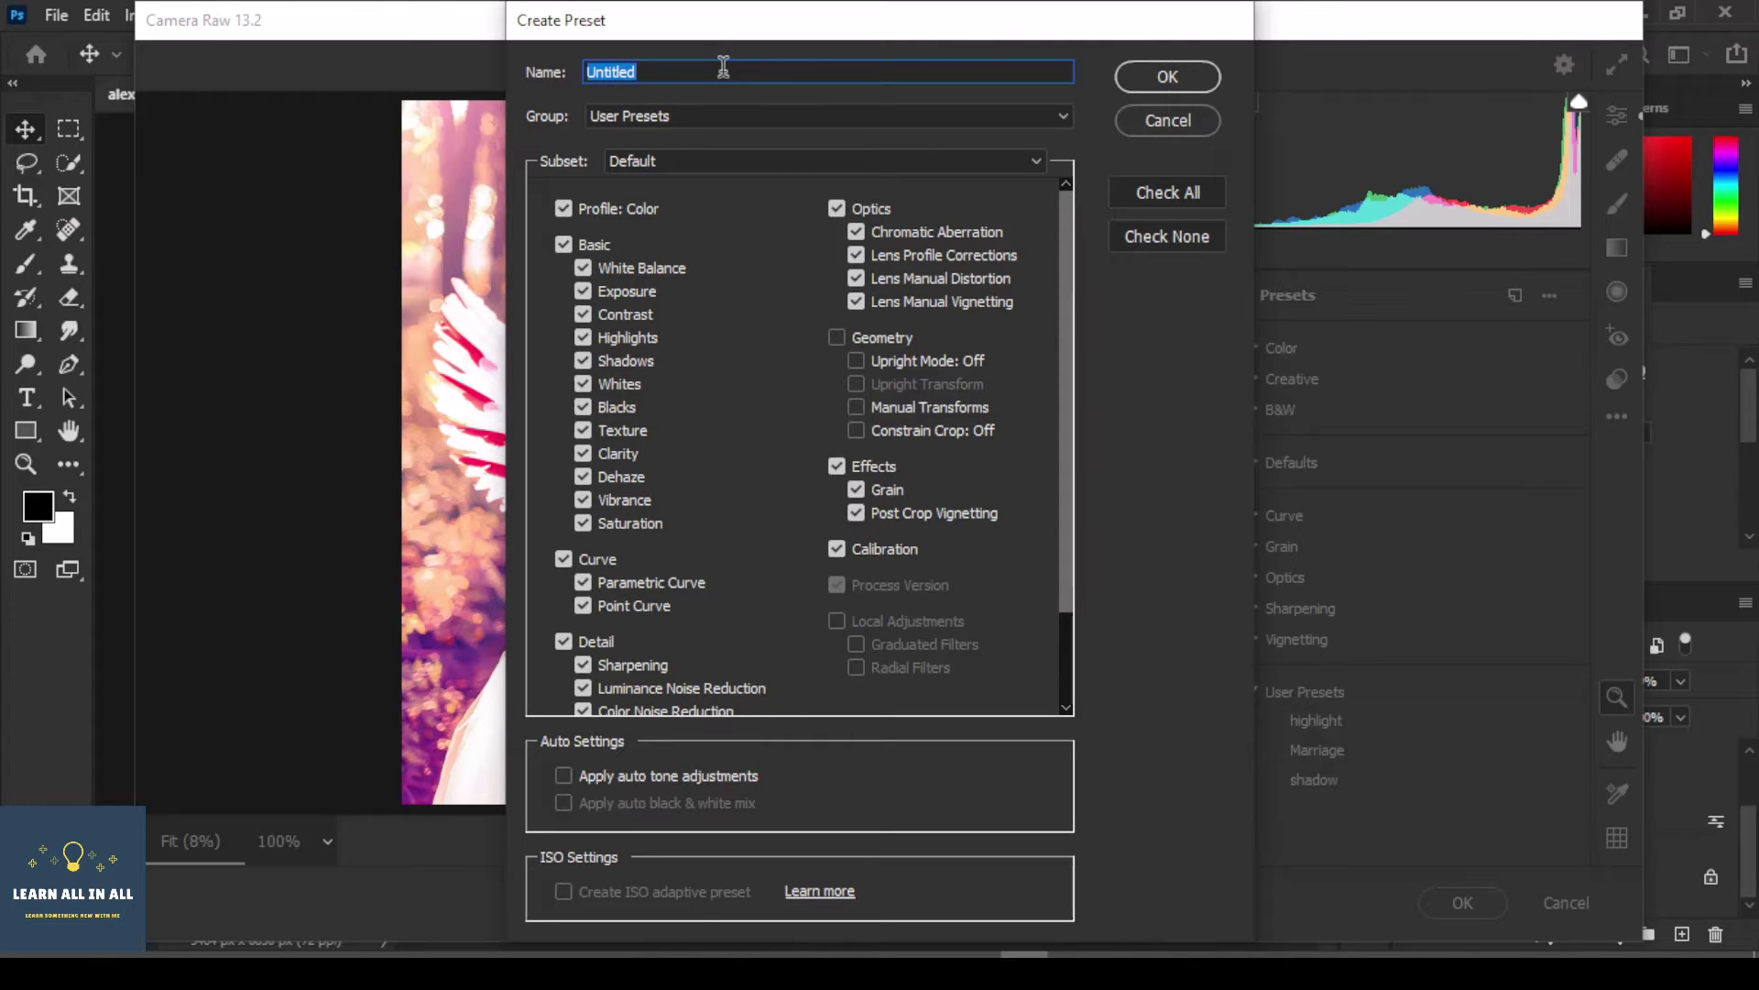
{"action": "type", "text": "demo"}
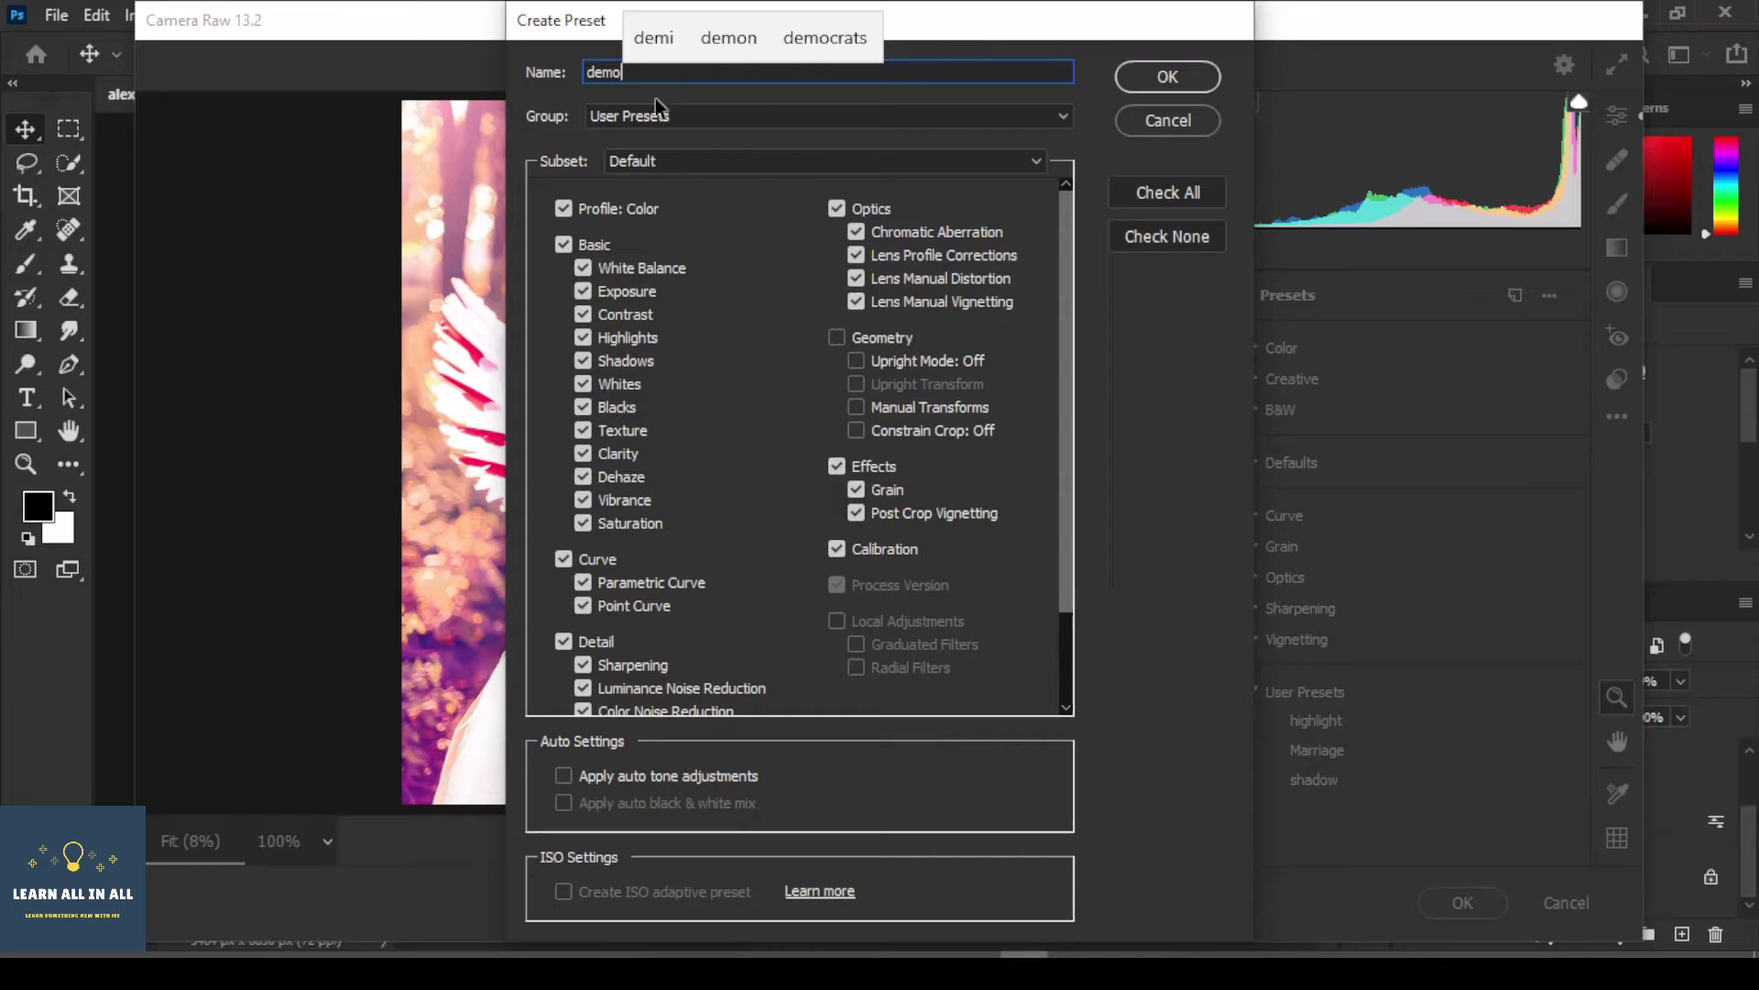
{"action": "left_click", "coordinate": [1164, 85]}
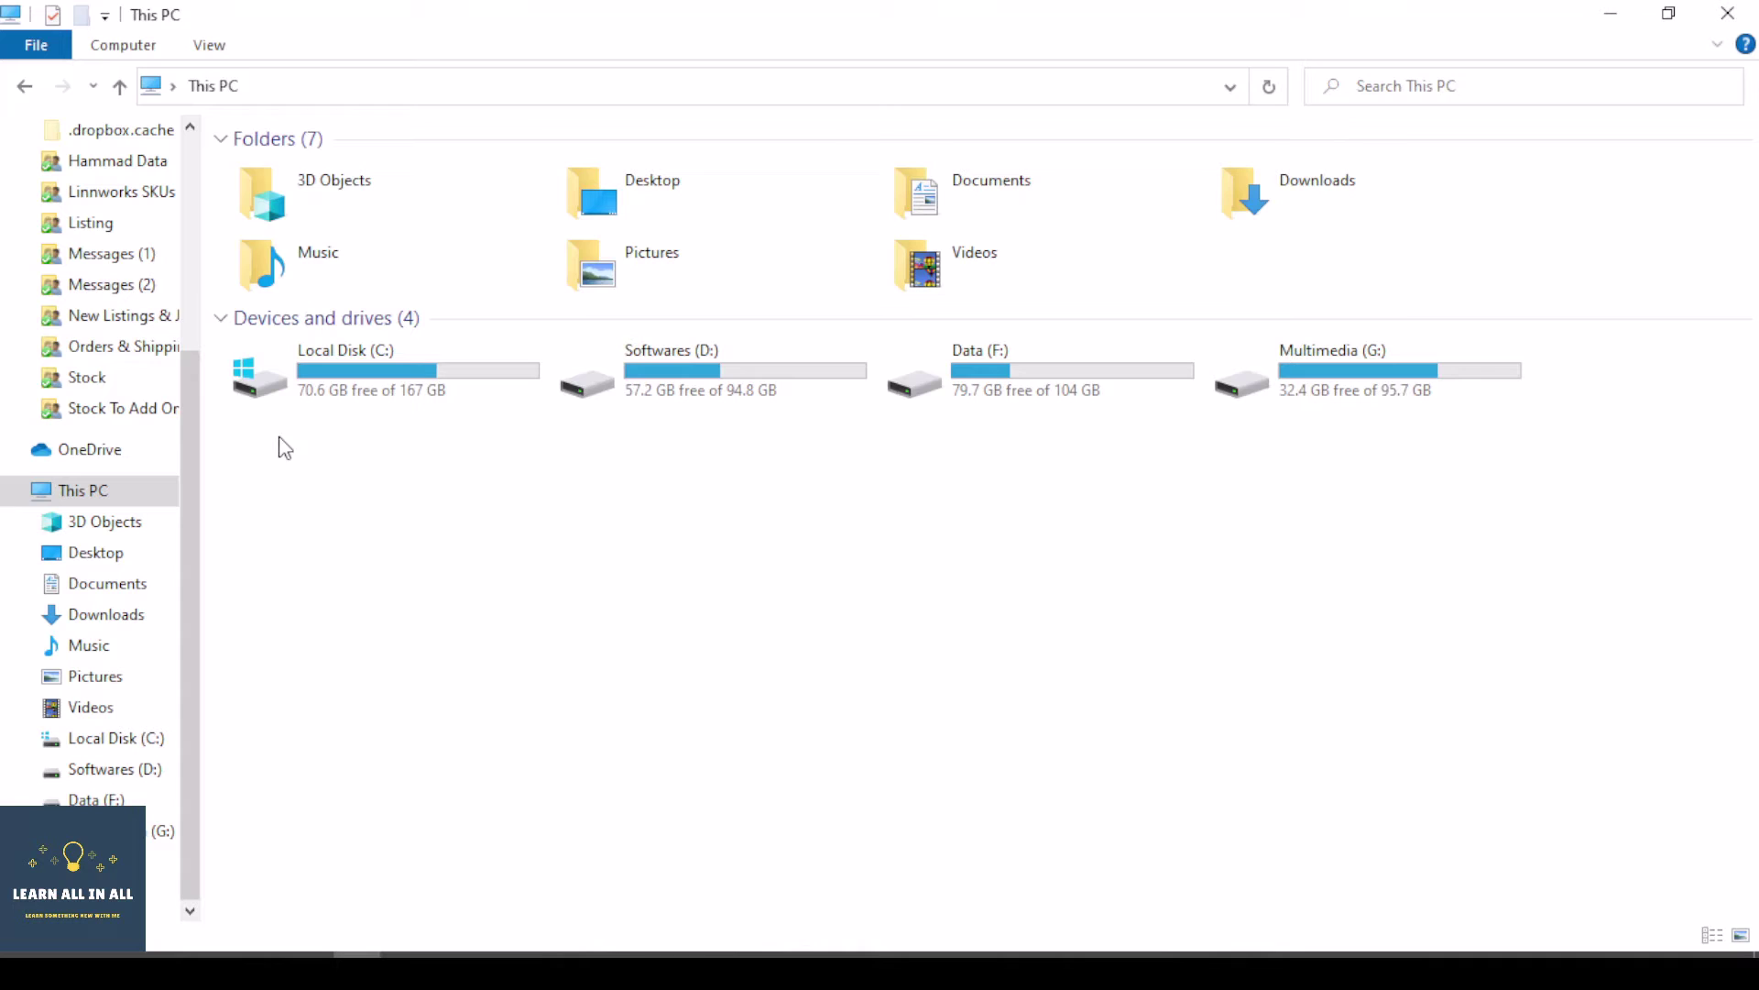
Turn on Hidden items in File Explorer's View options.
{"action": "left_click", "coordinate": [207, 46]}
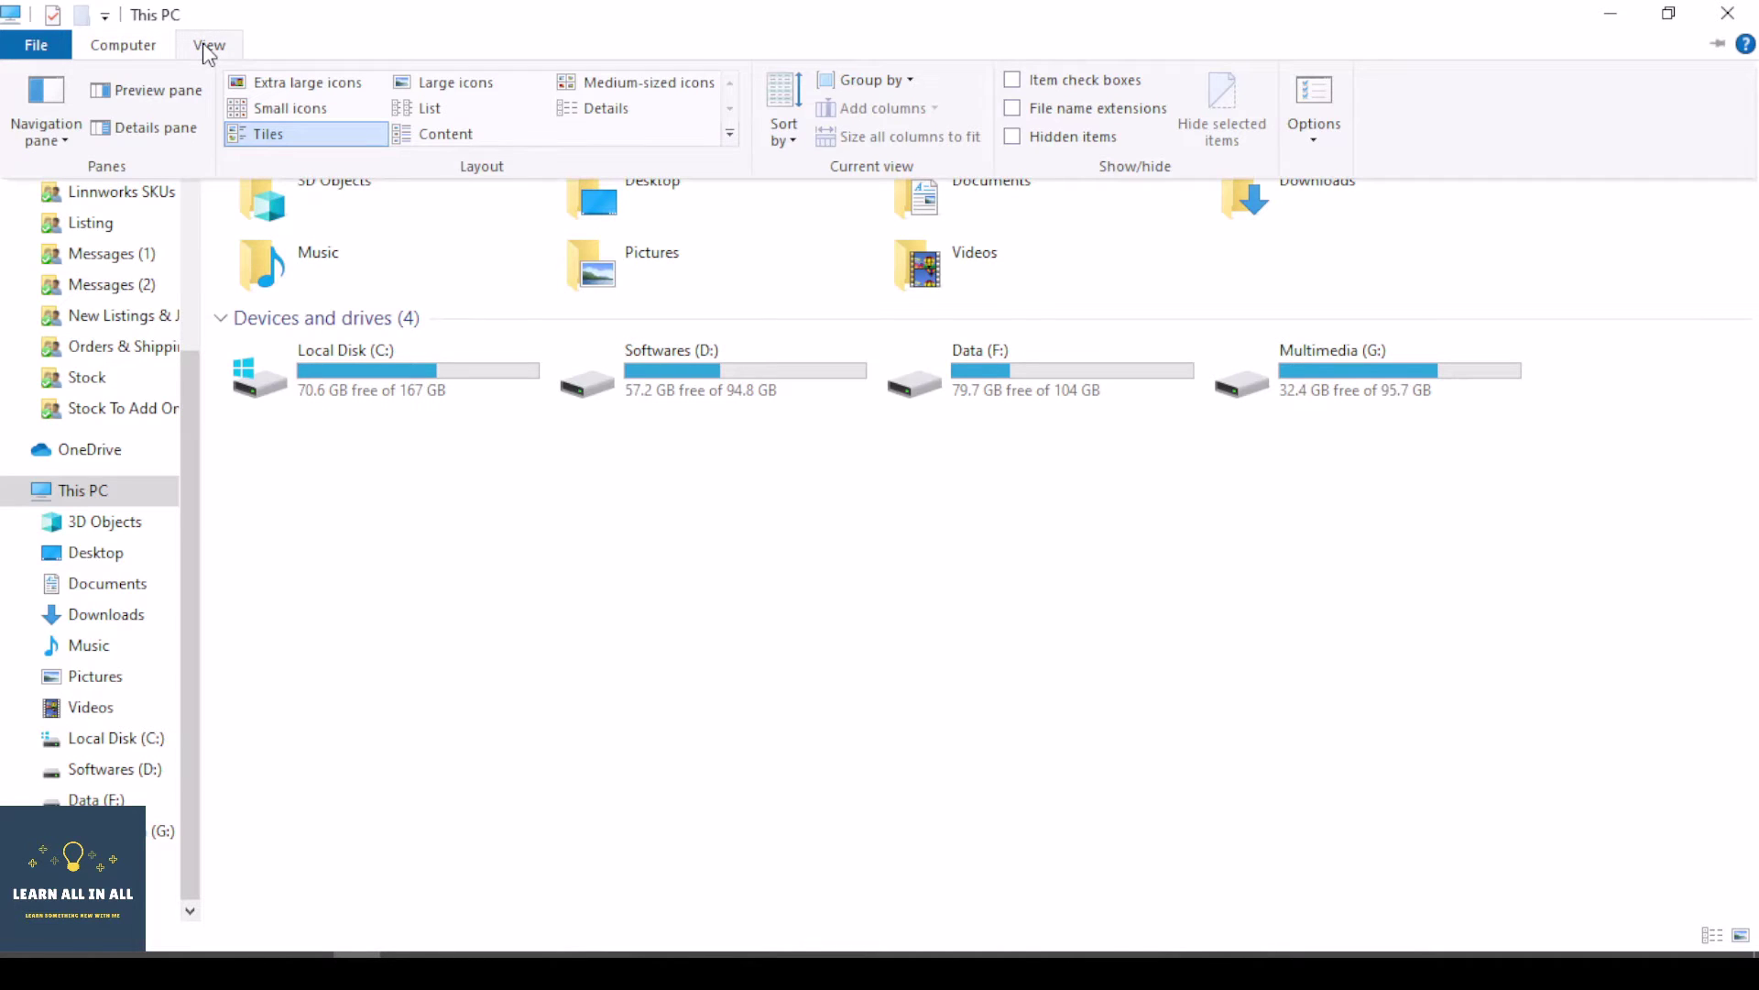
{"action": "left_click", "coordinate": [1011, 138]}
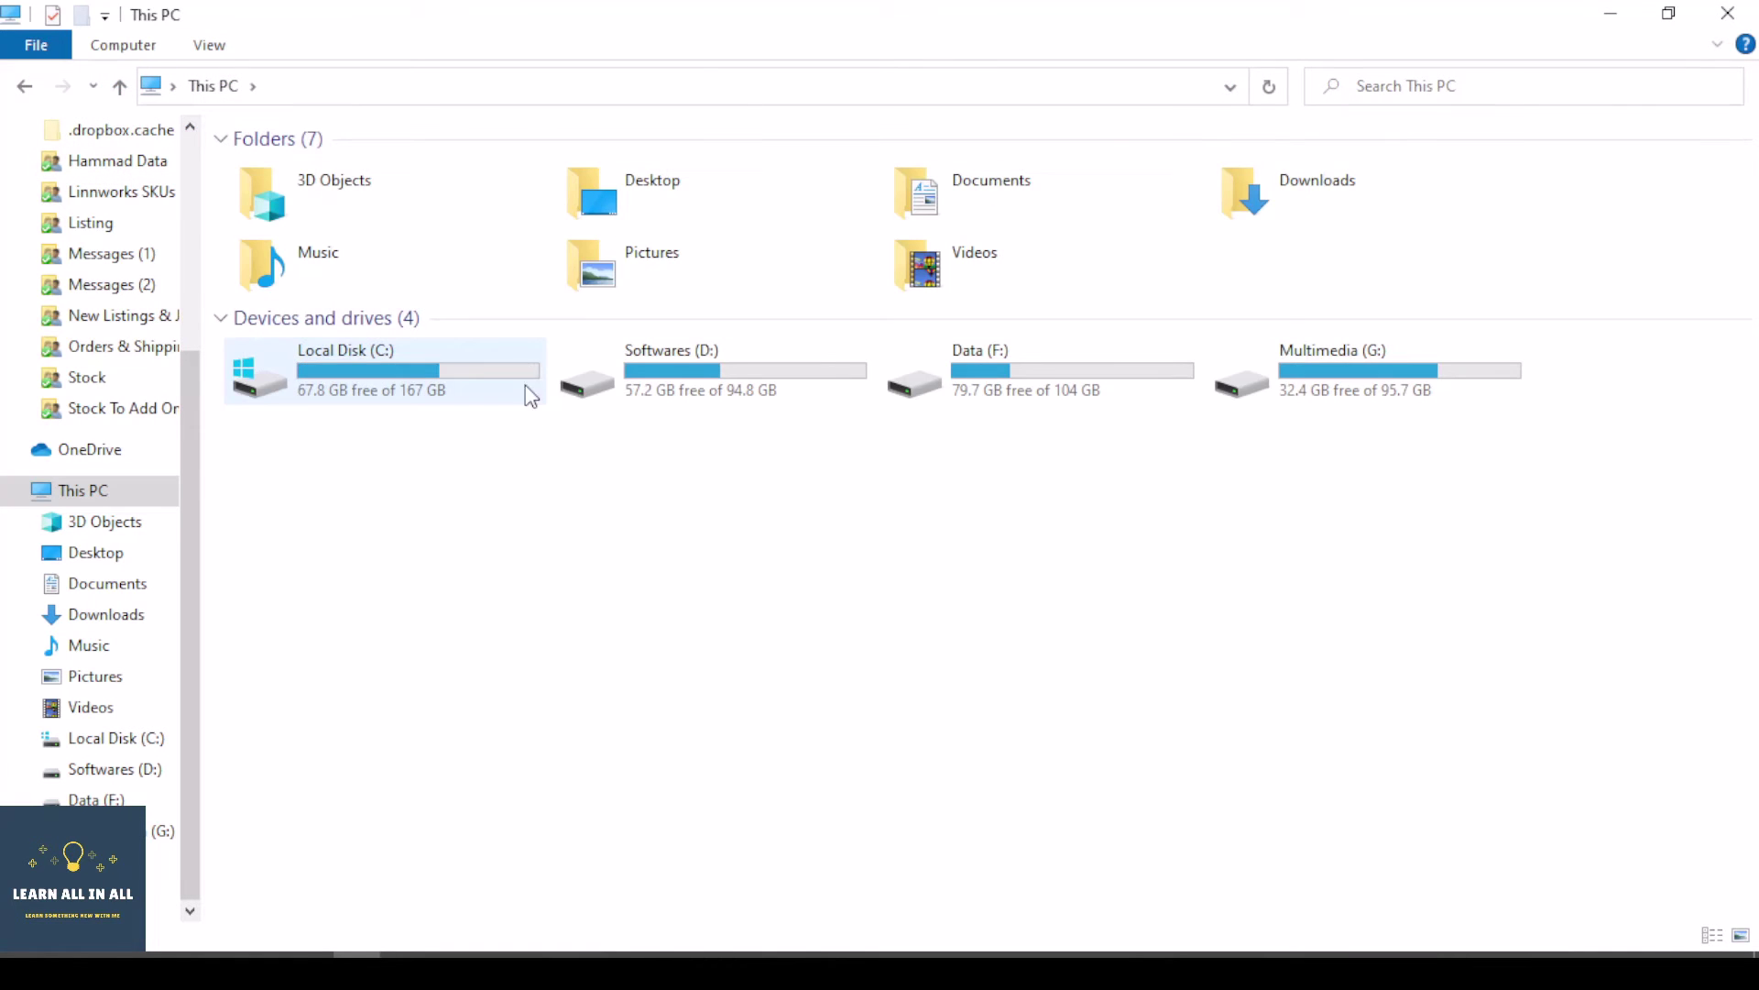
Browse to C:\Users\<user>\AppData\Roaming\Adobe\CameraRaw\Settings, where demo.xmp is stored.
{"action": "double_click", "coordinate": [427, 381]}
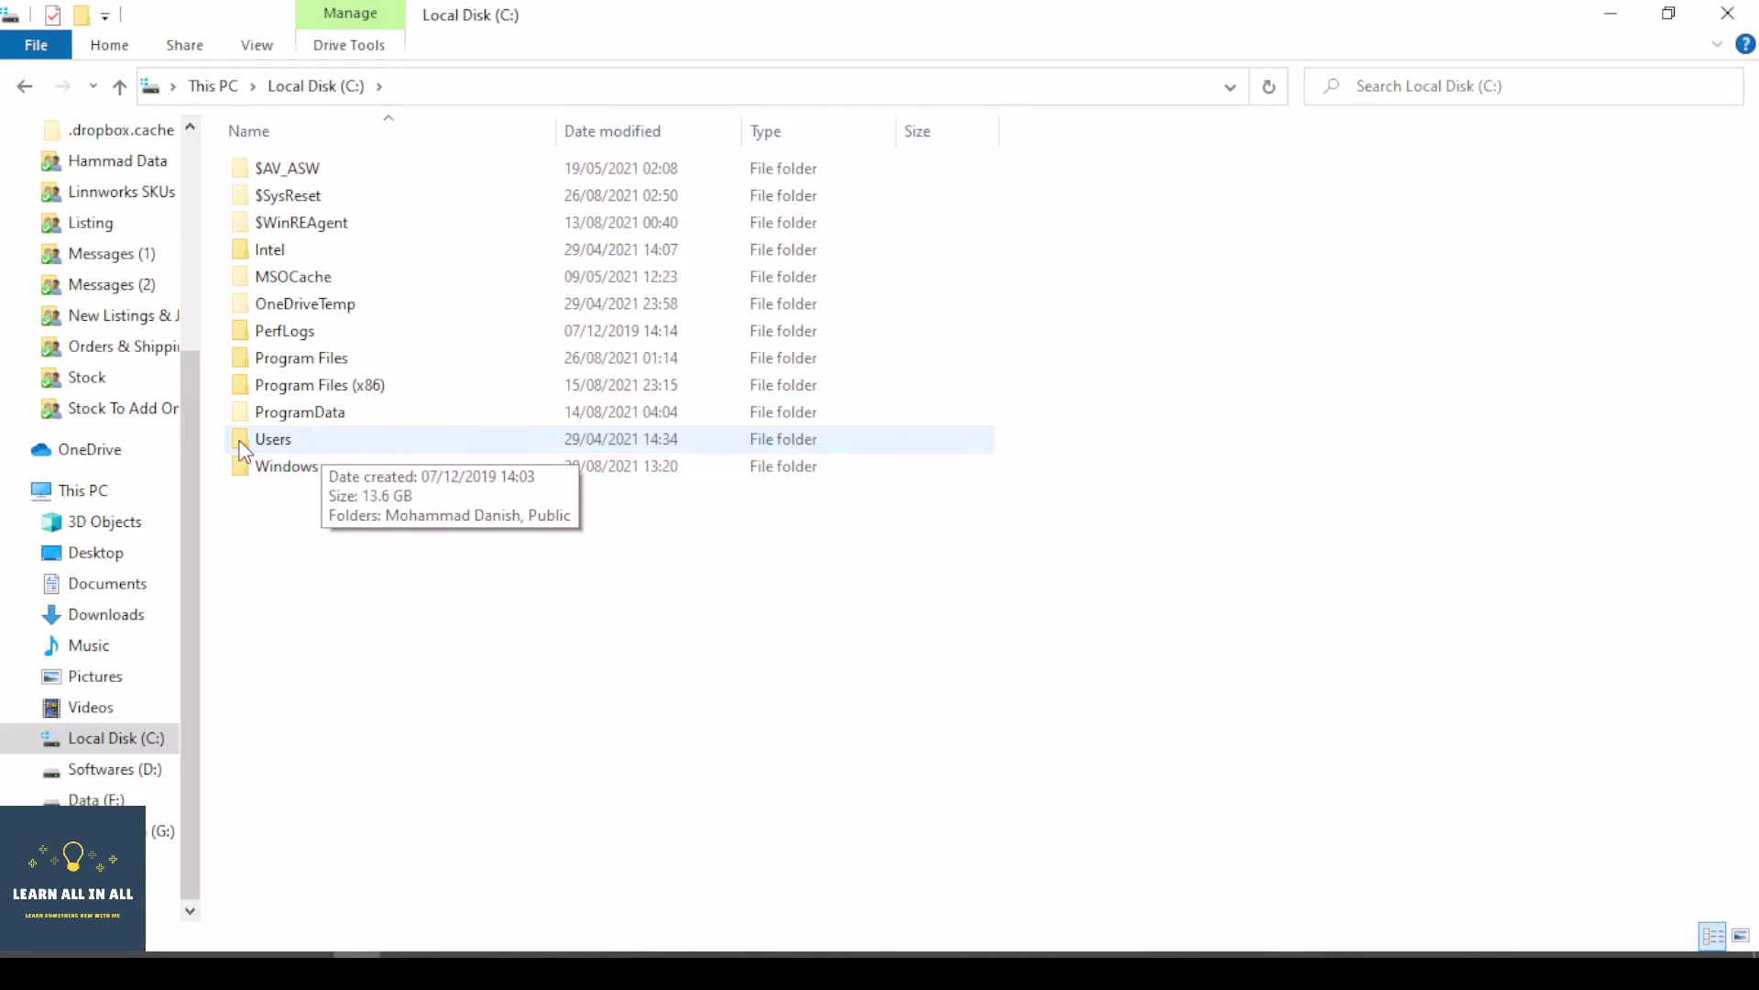
{"action": "double_click", "coordinate": [284, 441]}
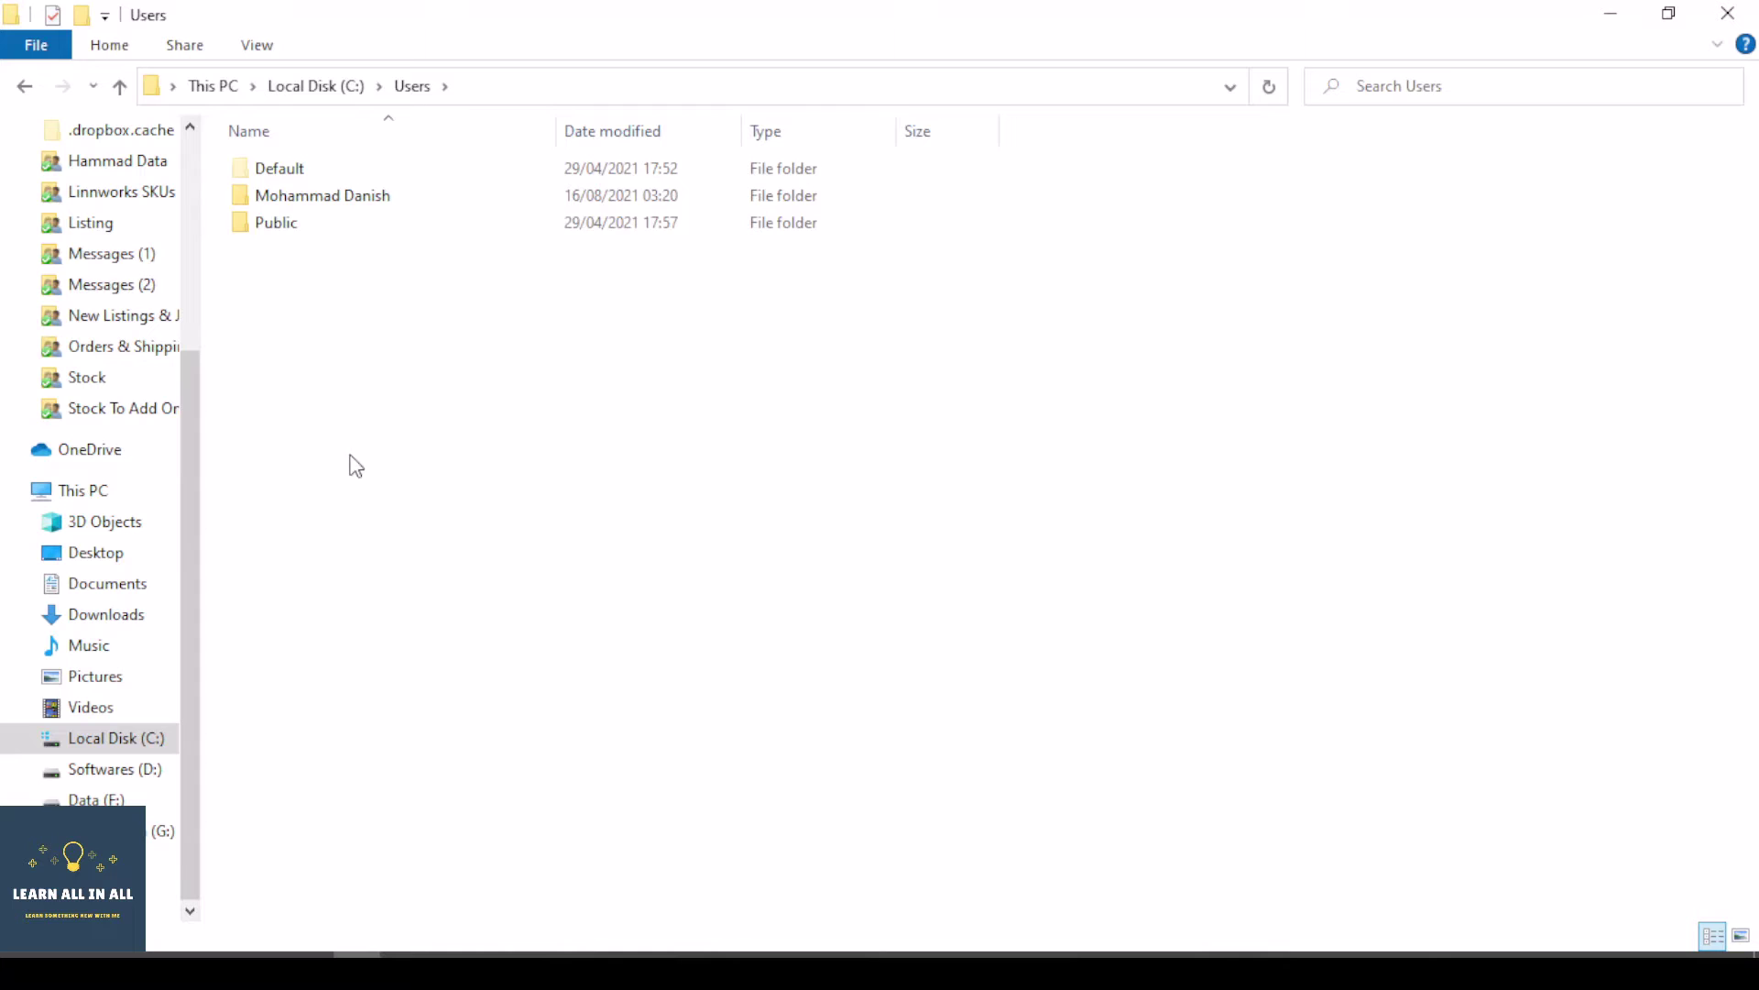
{"action": "double_click", "coordinate": [310, 203]}
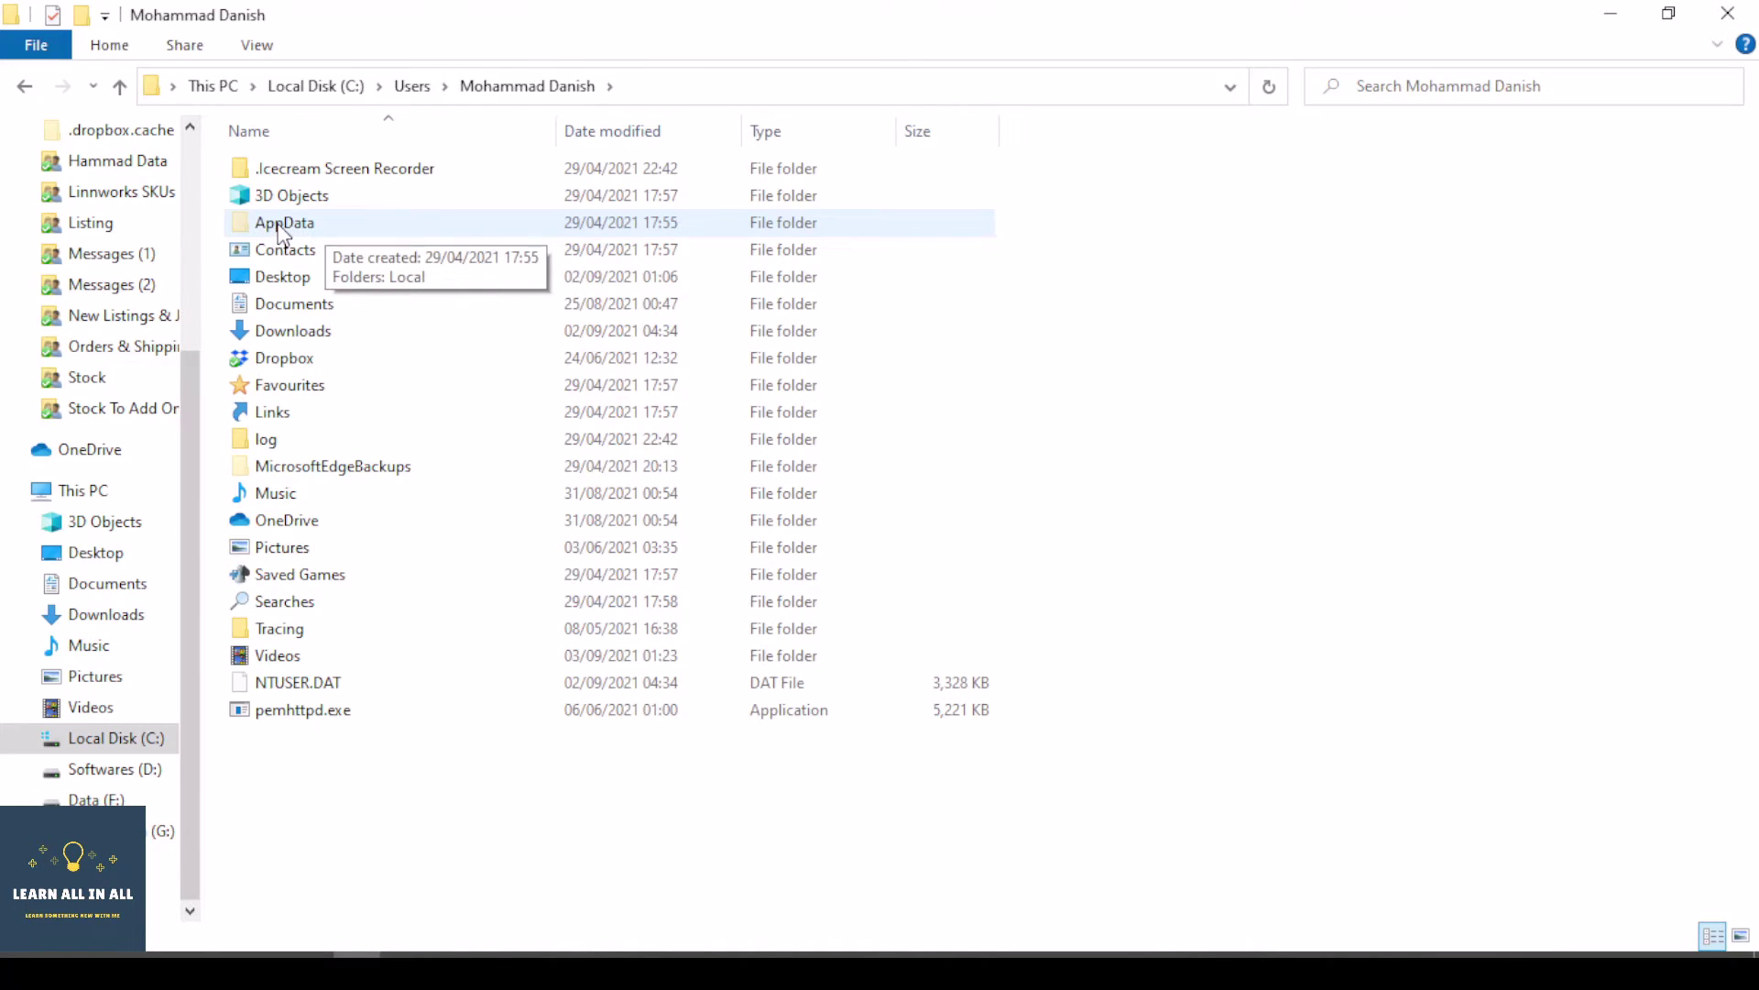
{"action": "double_click", "coordinate": [282, 224]}
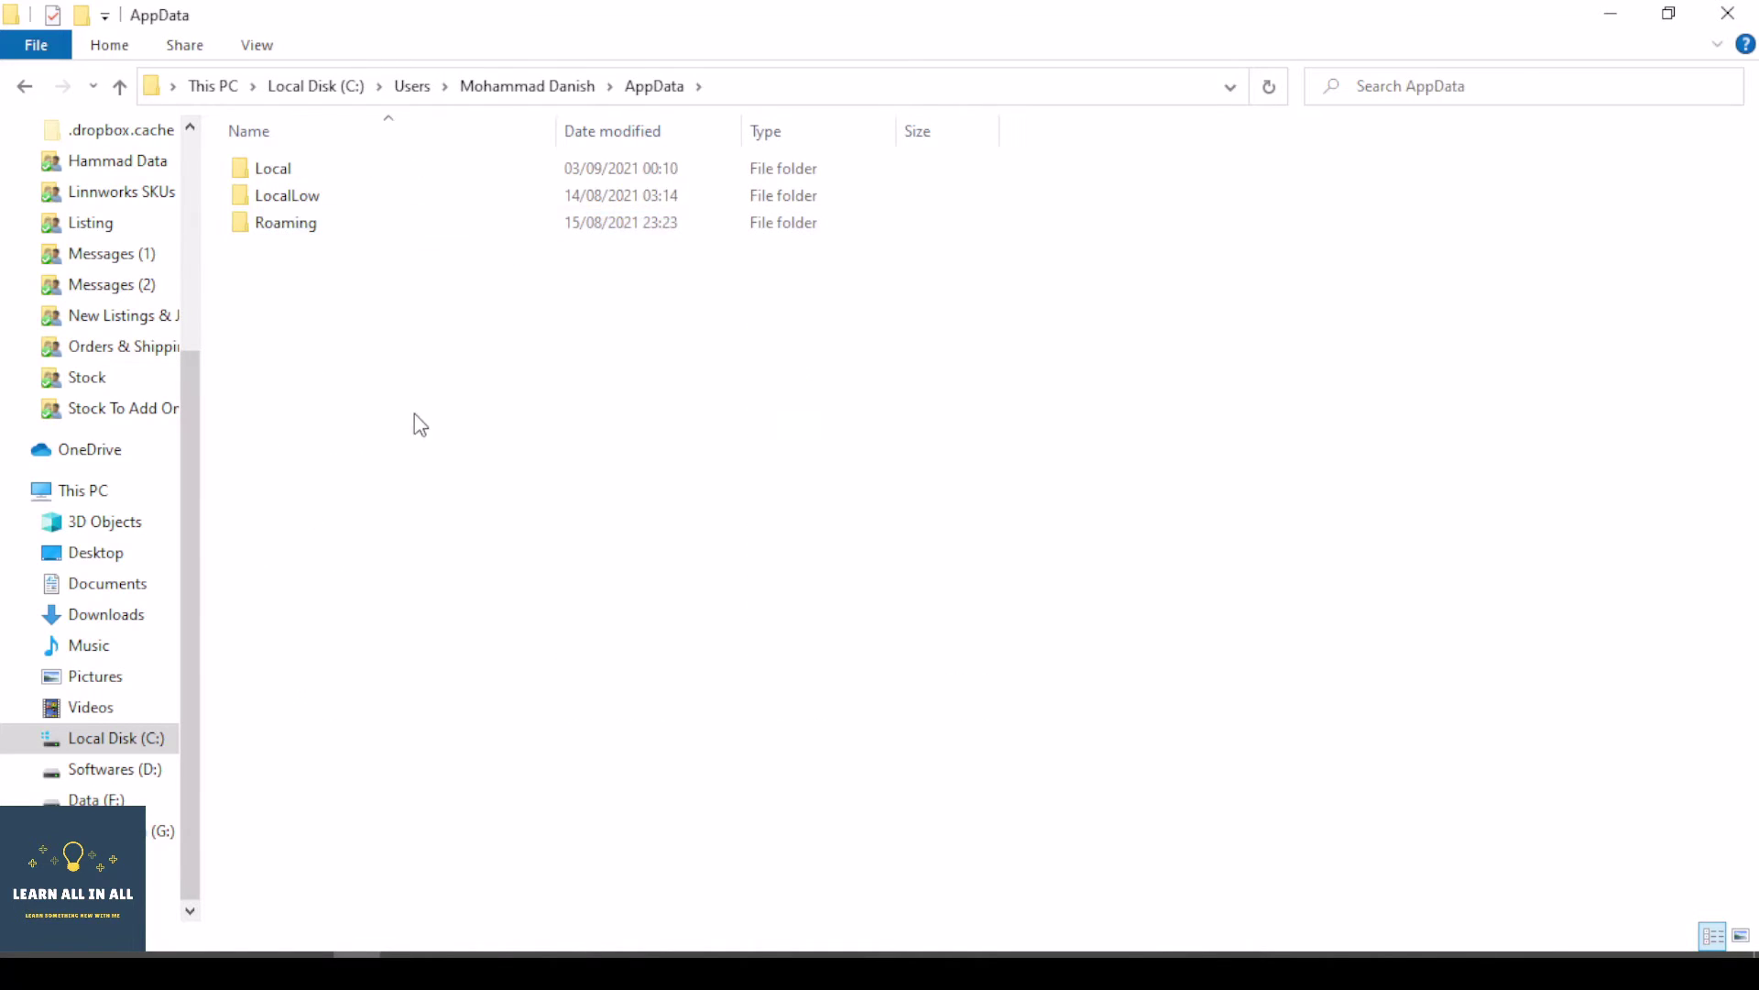
{"action": "double_click", "coordinate": [261, 233]}
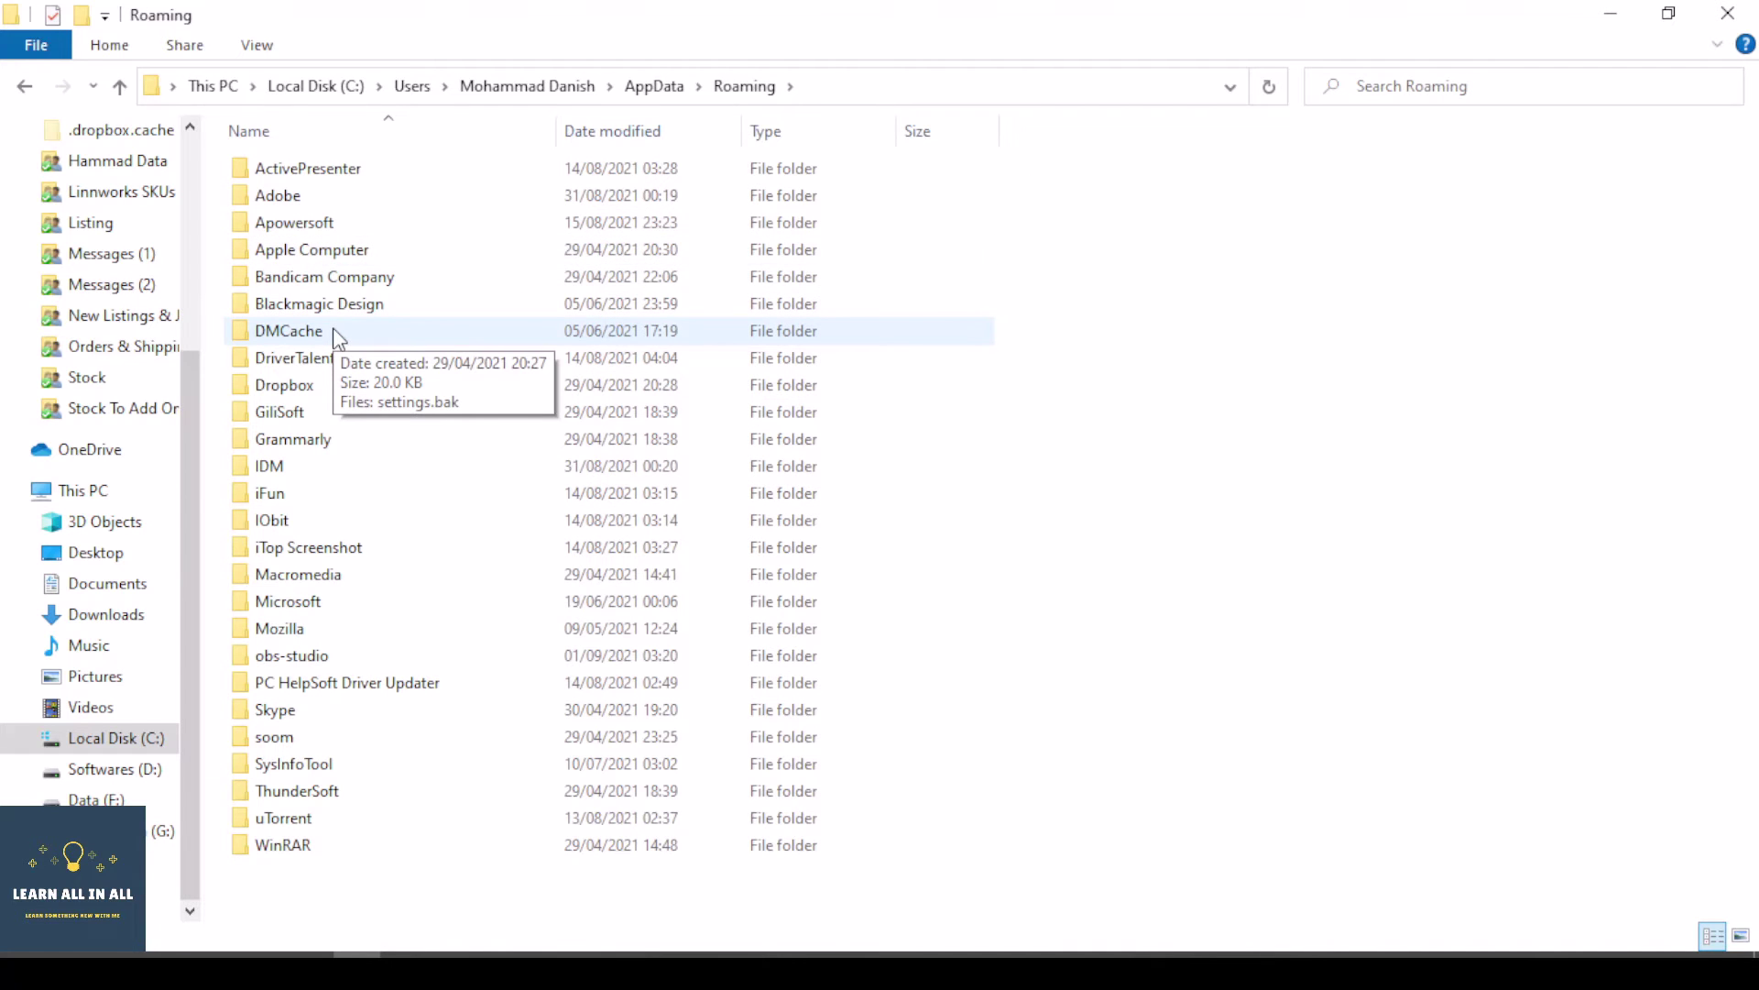
{"action": "double_click", "coordinate": [266, 196]}
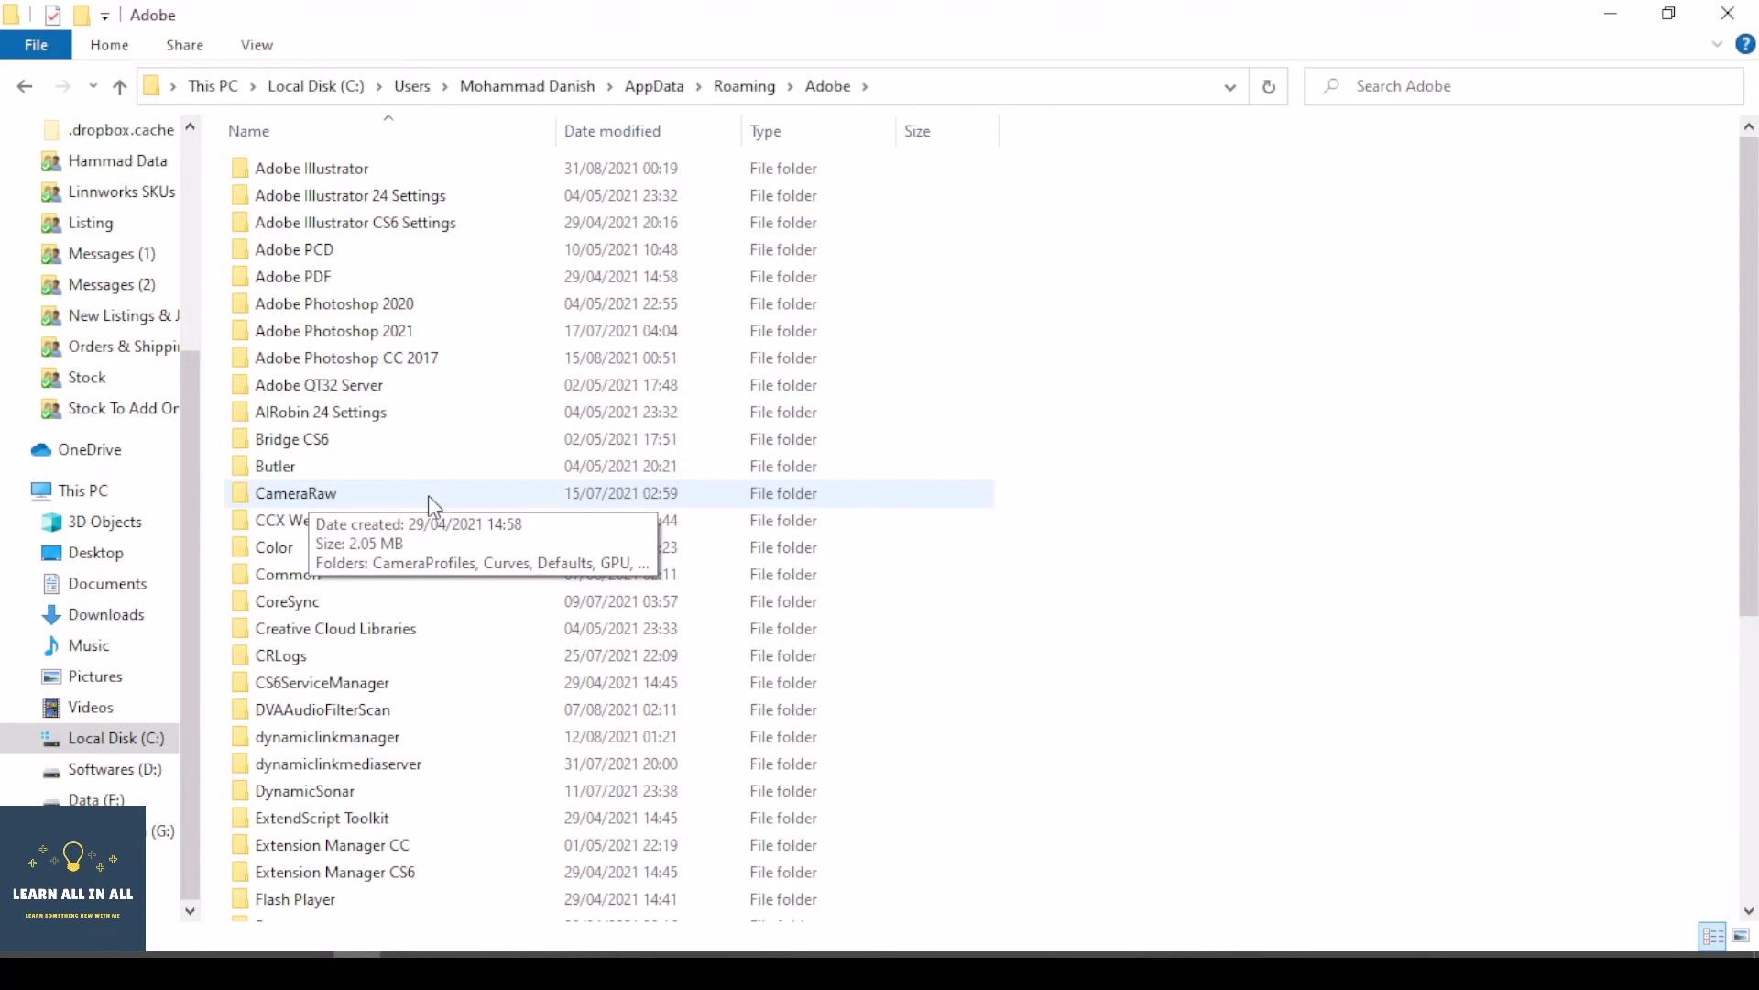
{"action": "double_click", "coordinate": [295, 500]}
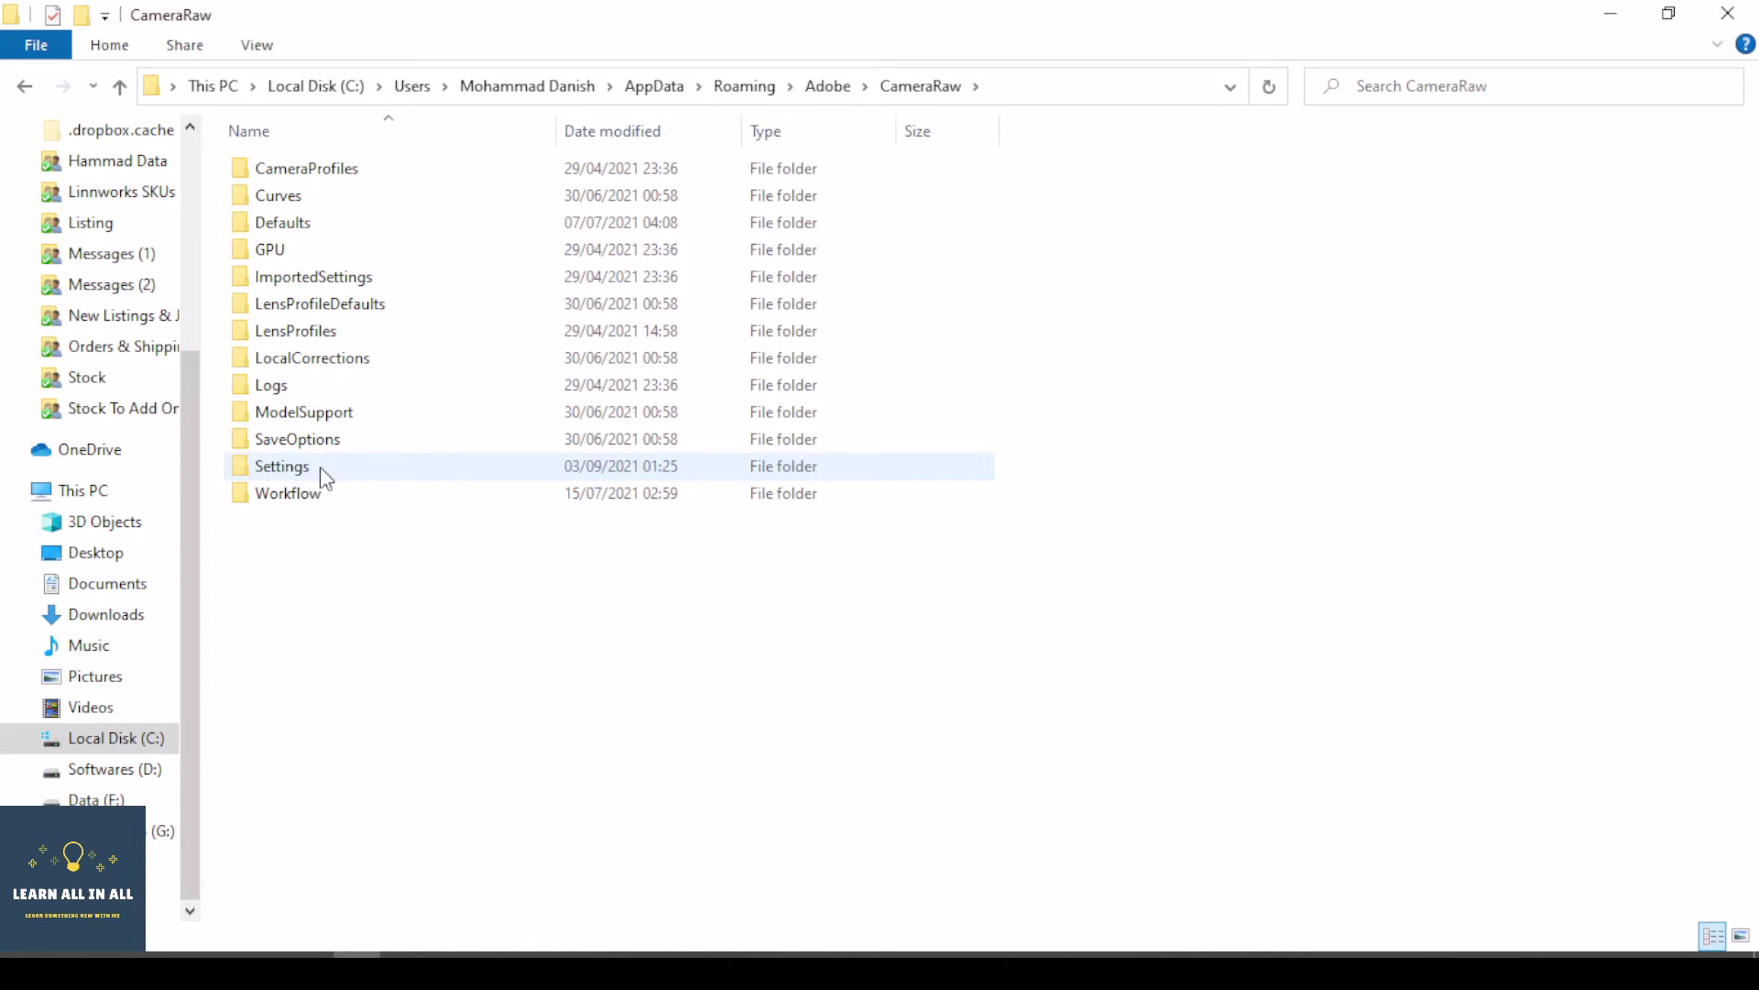
{"action": "double_click", "coordinate": [289, 465]}
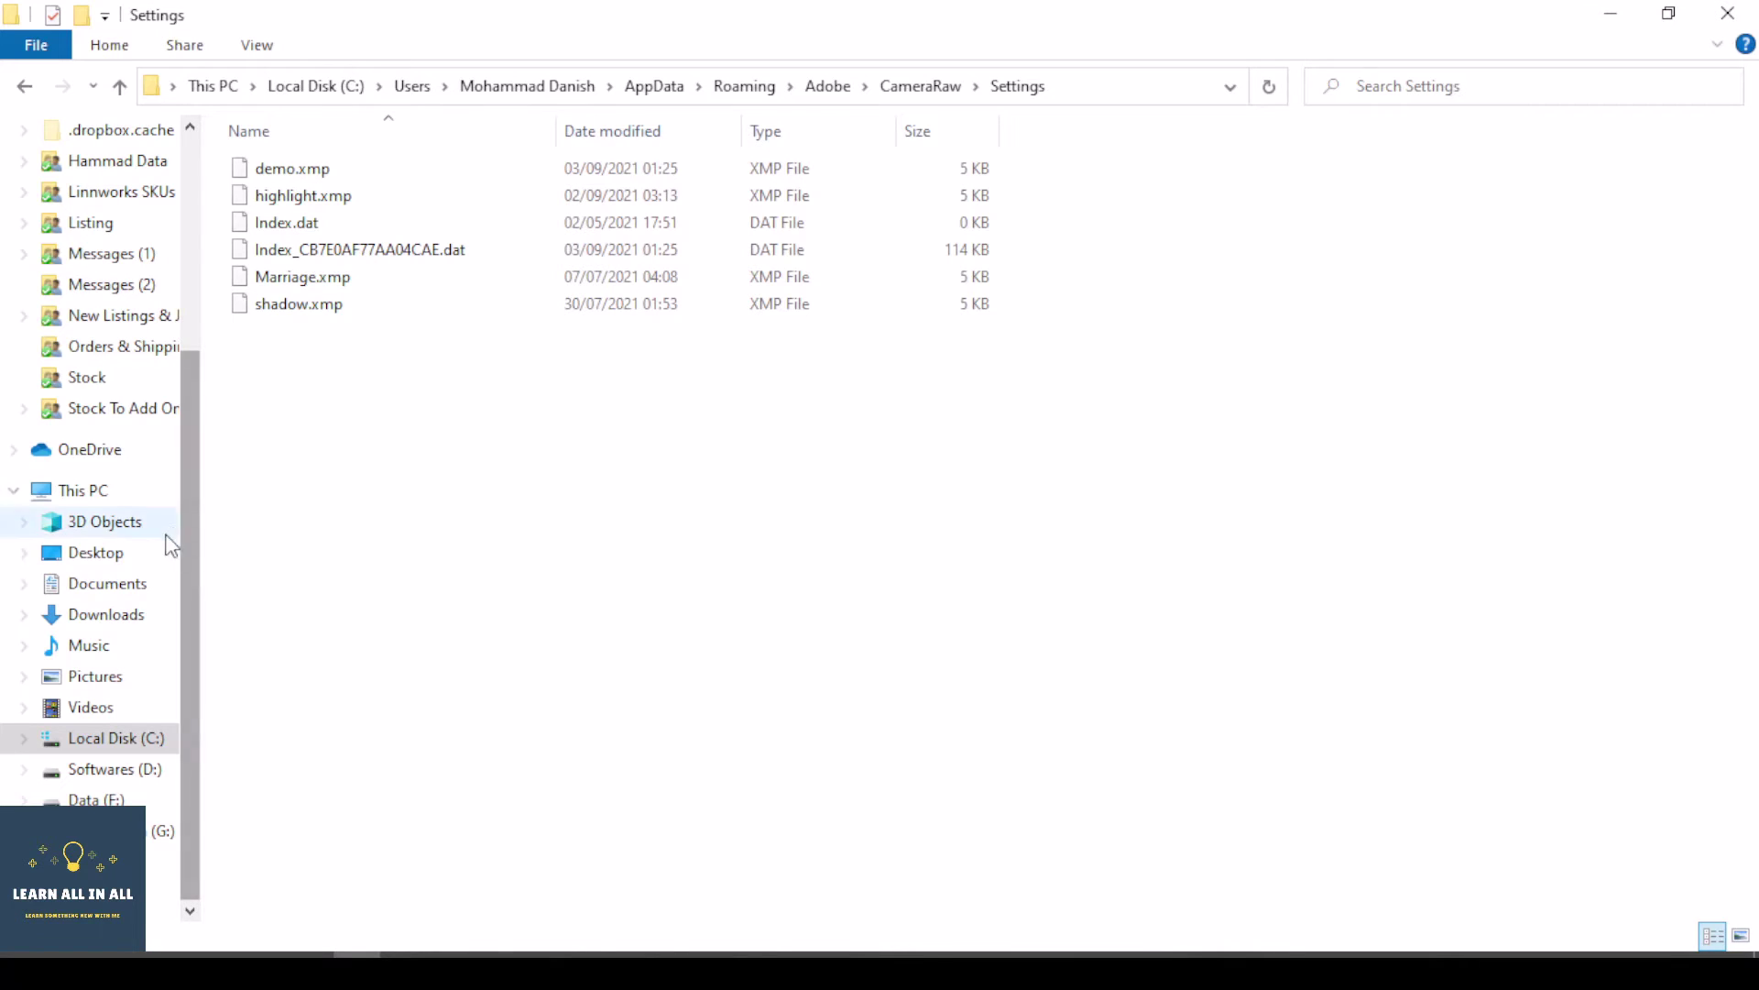
Extract the raw presets.rar archive into the Downloads folder.
{"action": "left_click", "coordinate": [103, 629]}
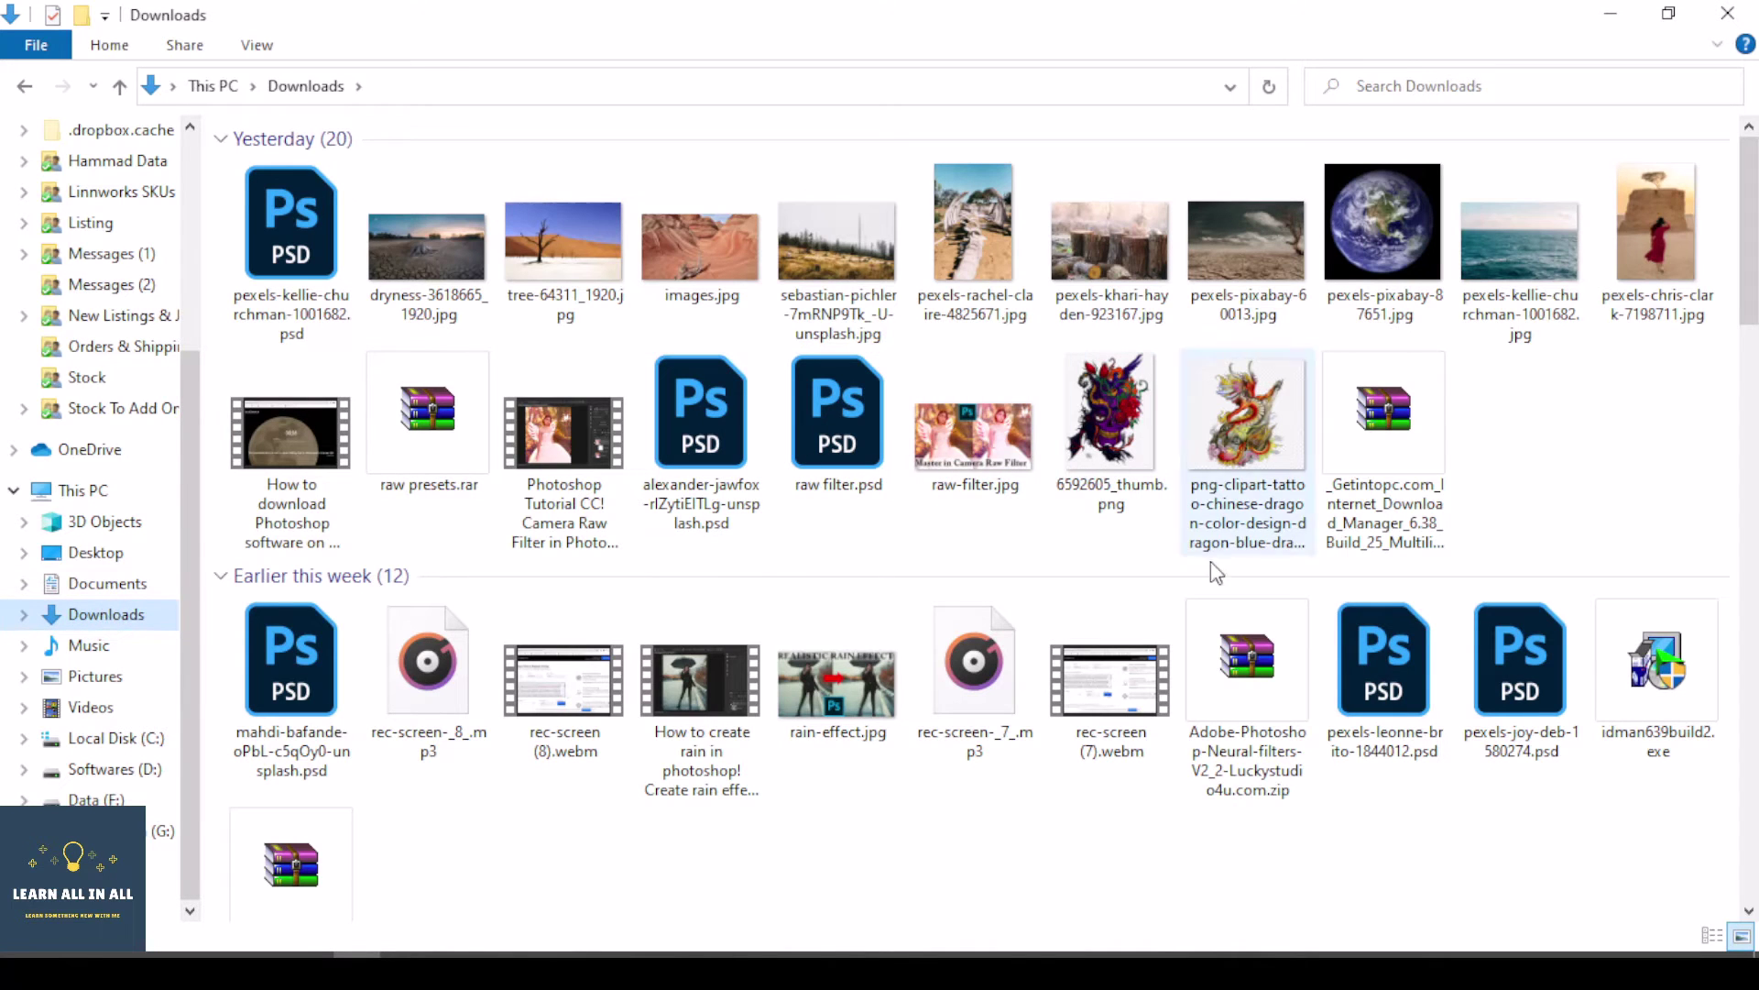
{"action": "left_click", "coordinate": [422, 434]}
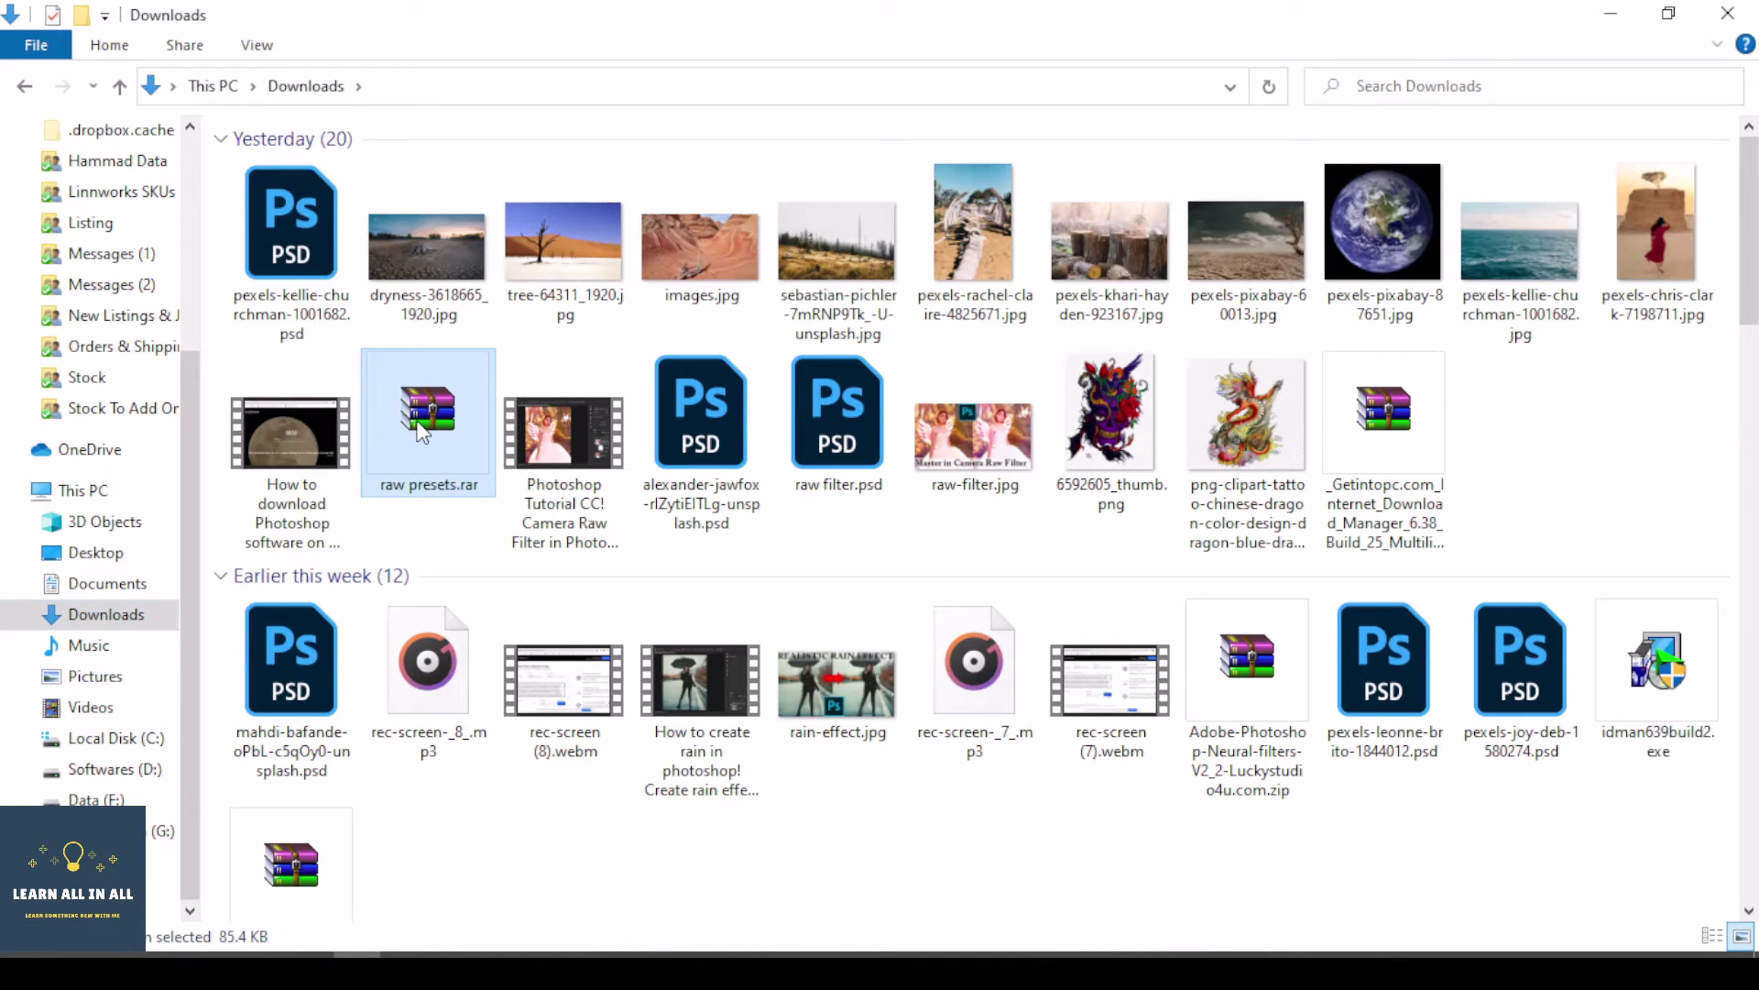
{"action": "double_click", "coordinate": [404, 396]}
{"action": "right_click", "coordinate": [404, 395]}
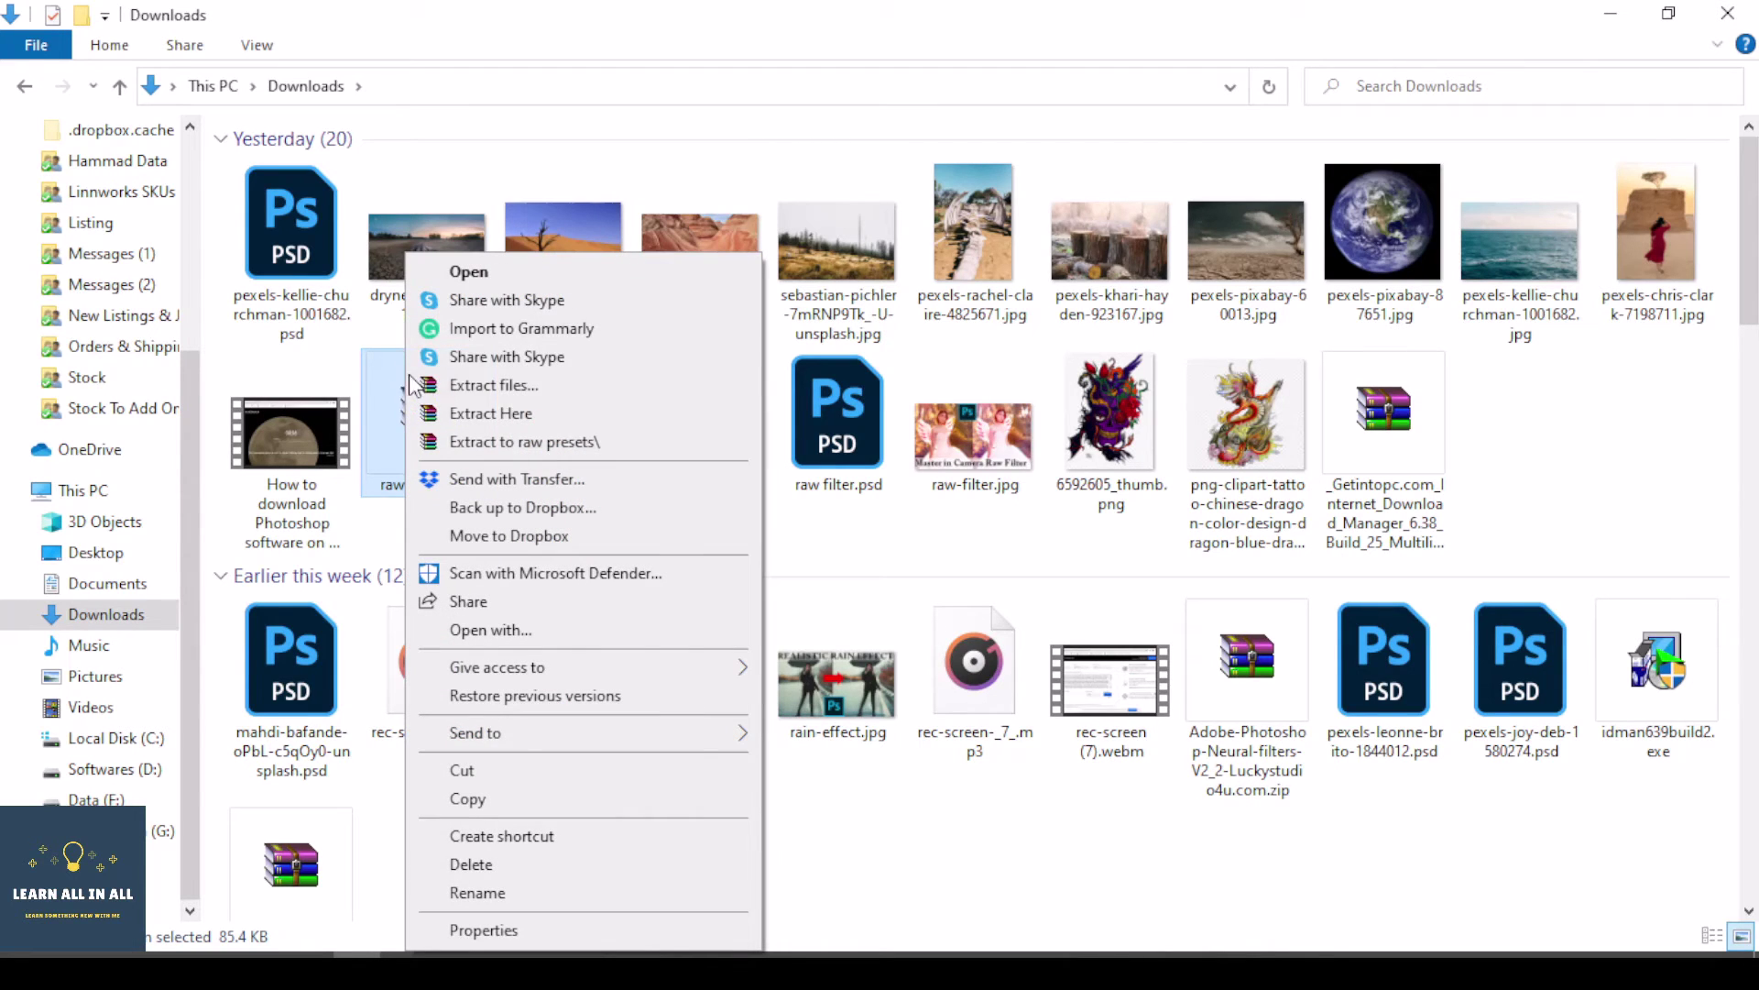
{"action": "left_click", "coordinate": [496, 417]}
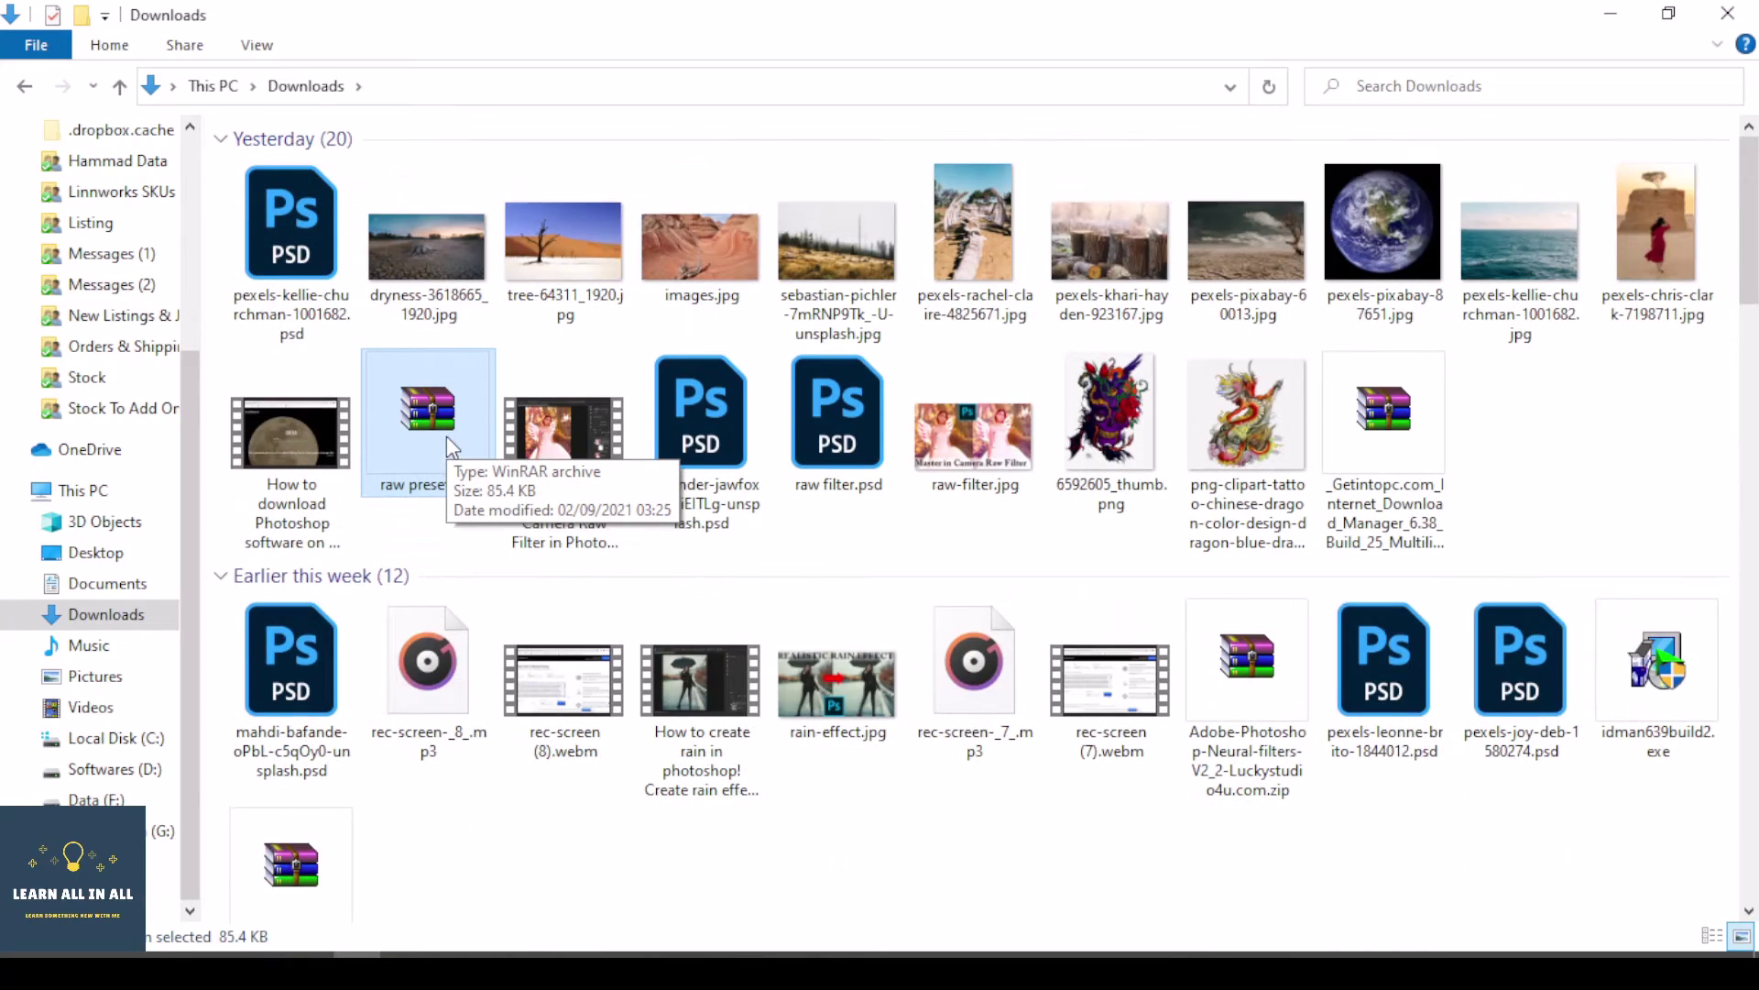
In the extracted raw presets folder, select the Blue Dawn, Brandenburg, bride and Brilliant Blue Skies - Light presets.
{"action": "scroll", "coordinate": [447, 436], "scroll_direction": "down", "scroll_amount": 15}
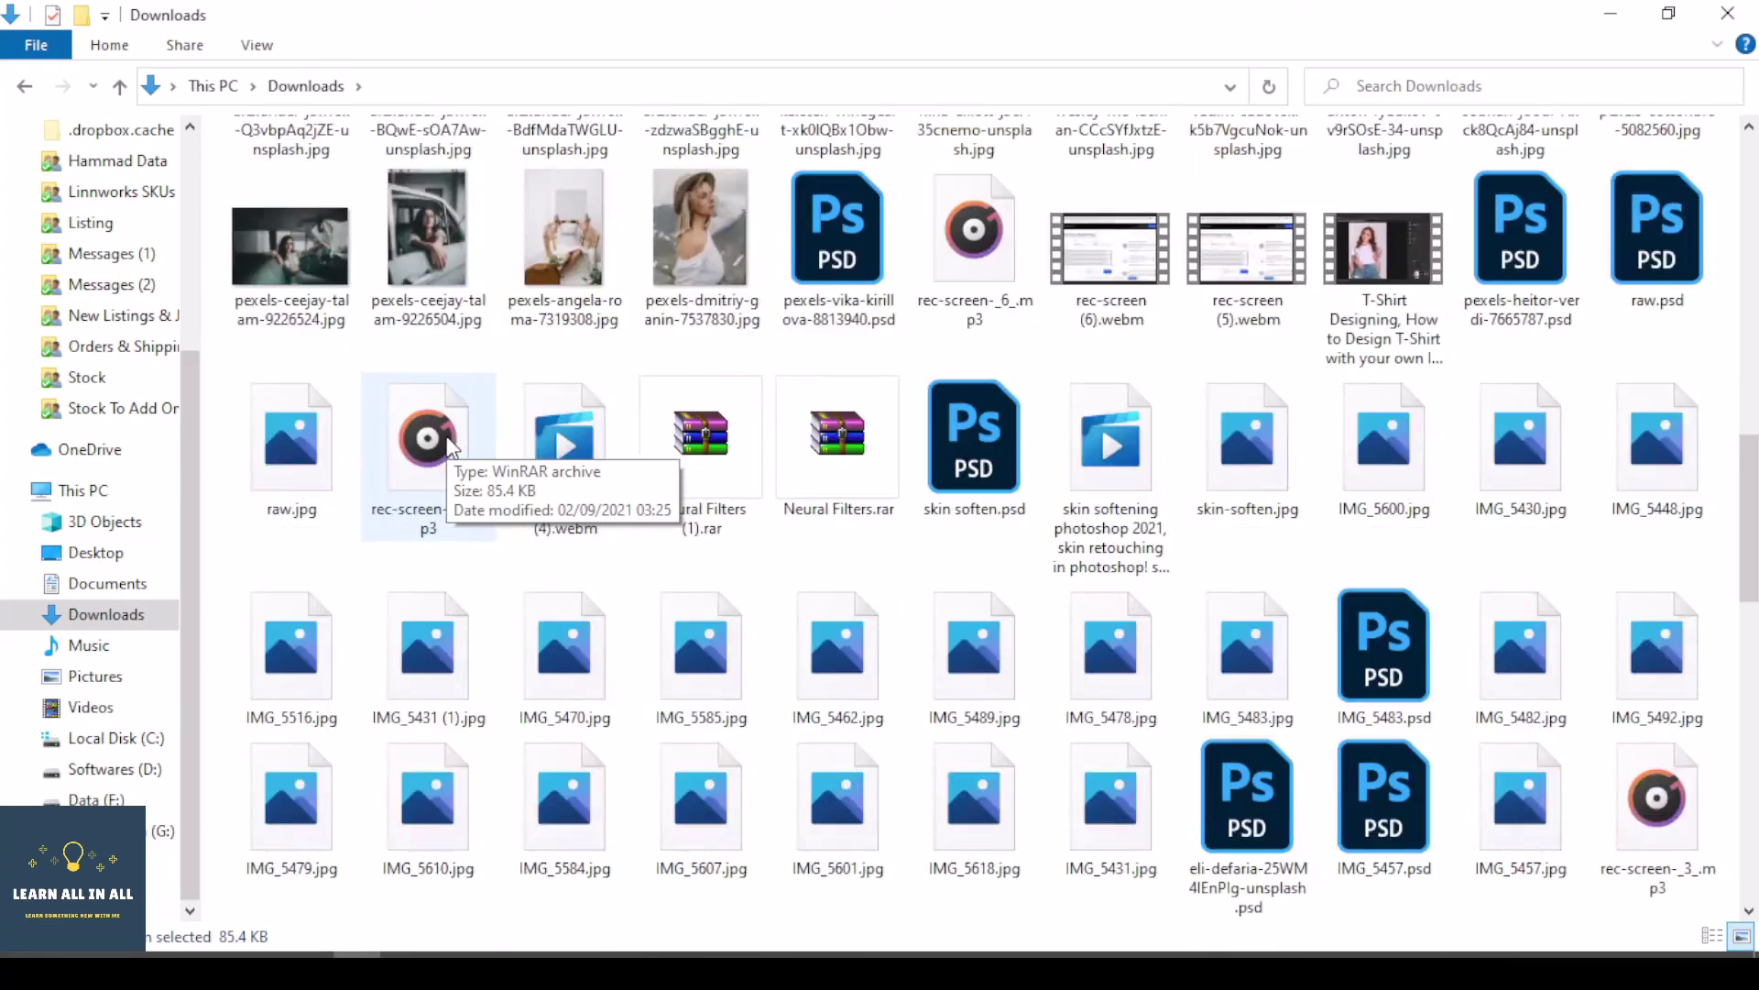
{"action": "scroll", "coordinate": [449, 447], "scroll_direction": "down", "scroll_amount": 10}
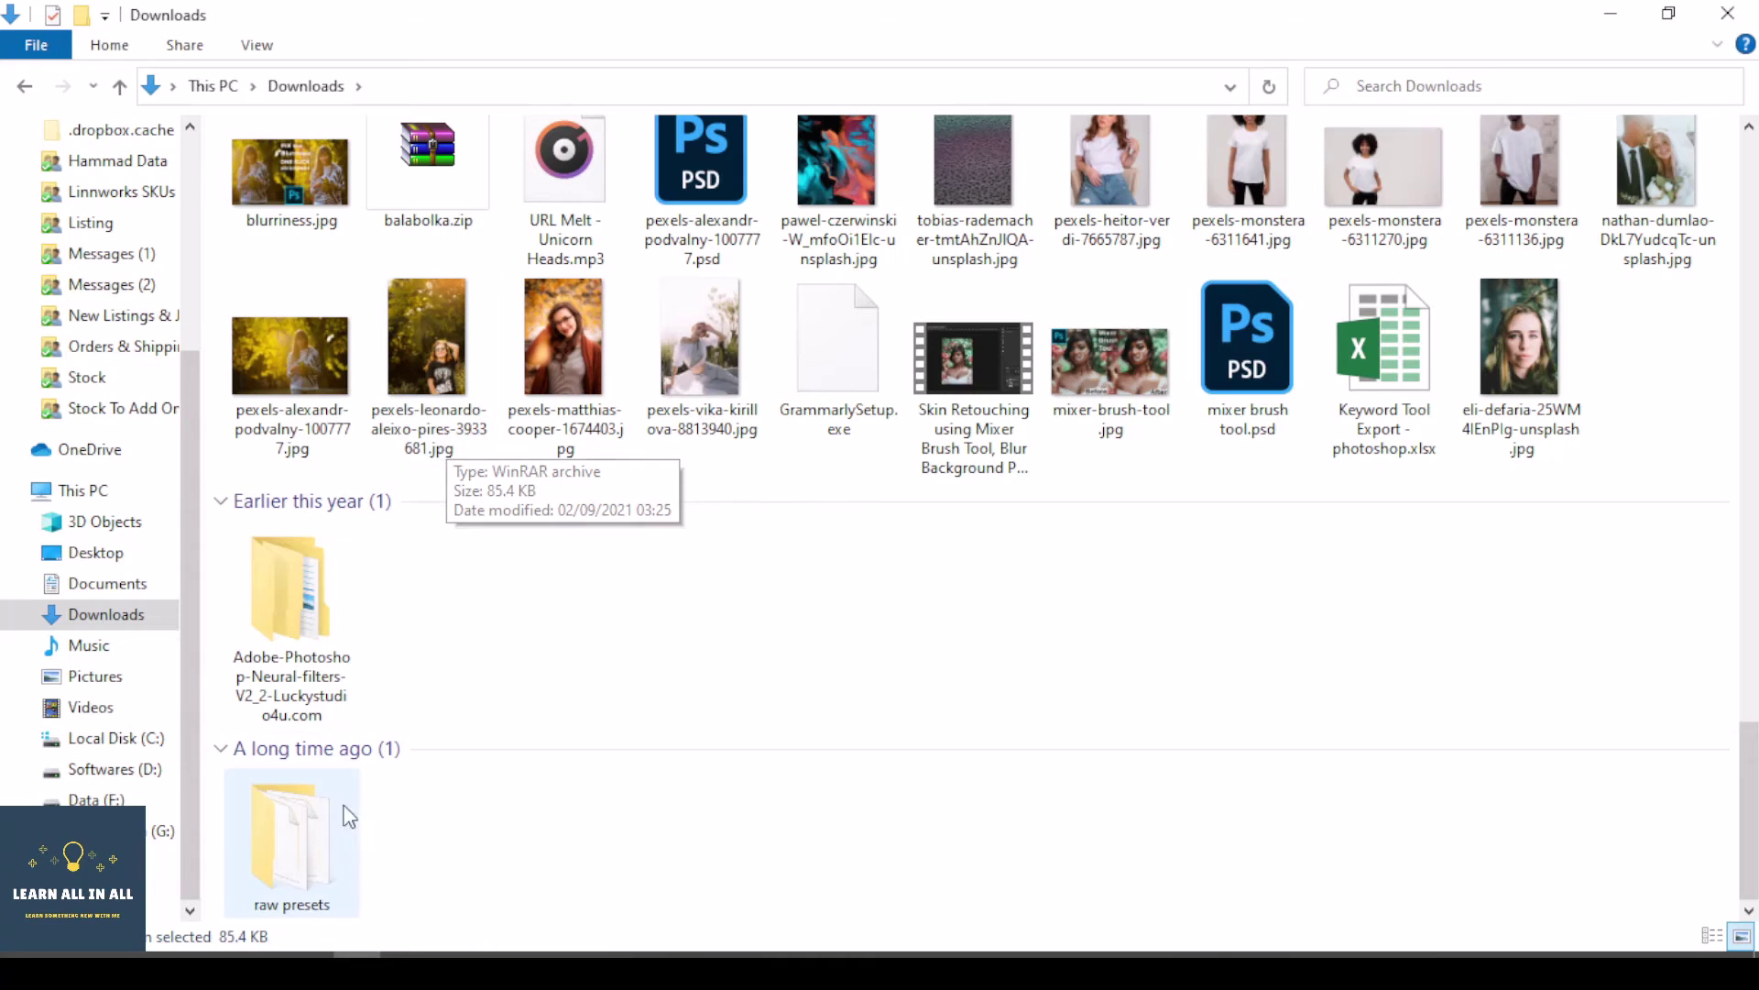
{"action": "left_click", "coordinate": [302, 859]}
{"action": "double_click", "coordinate": [302, 859]}
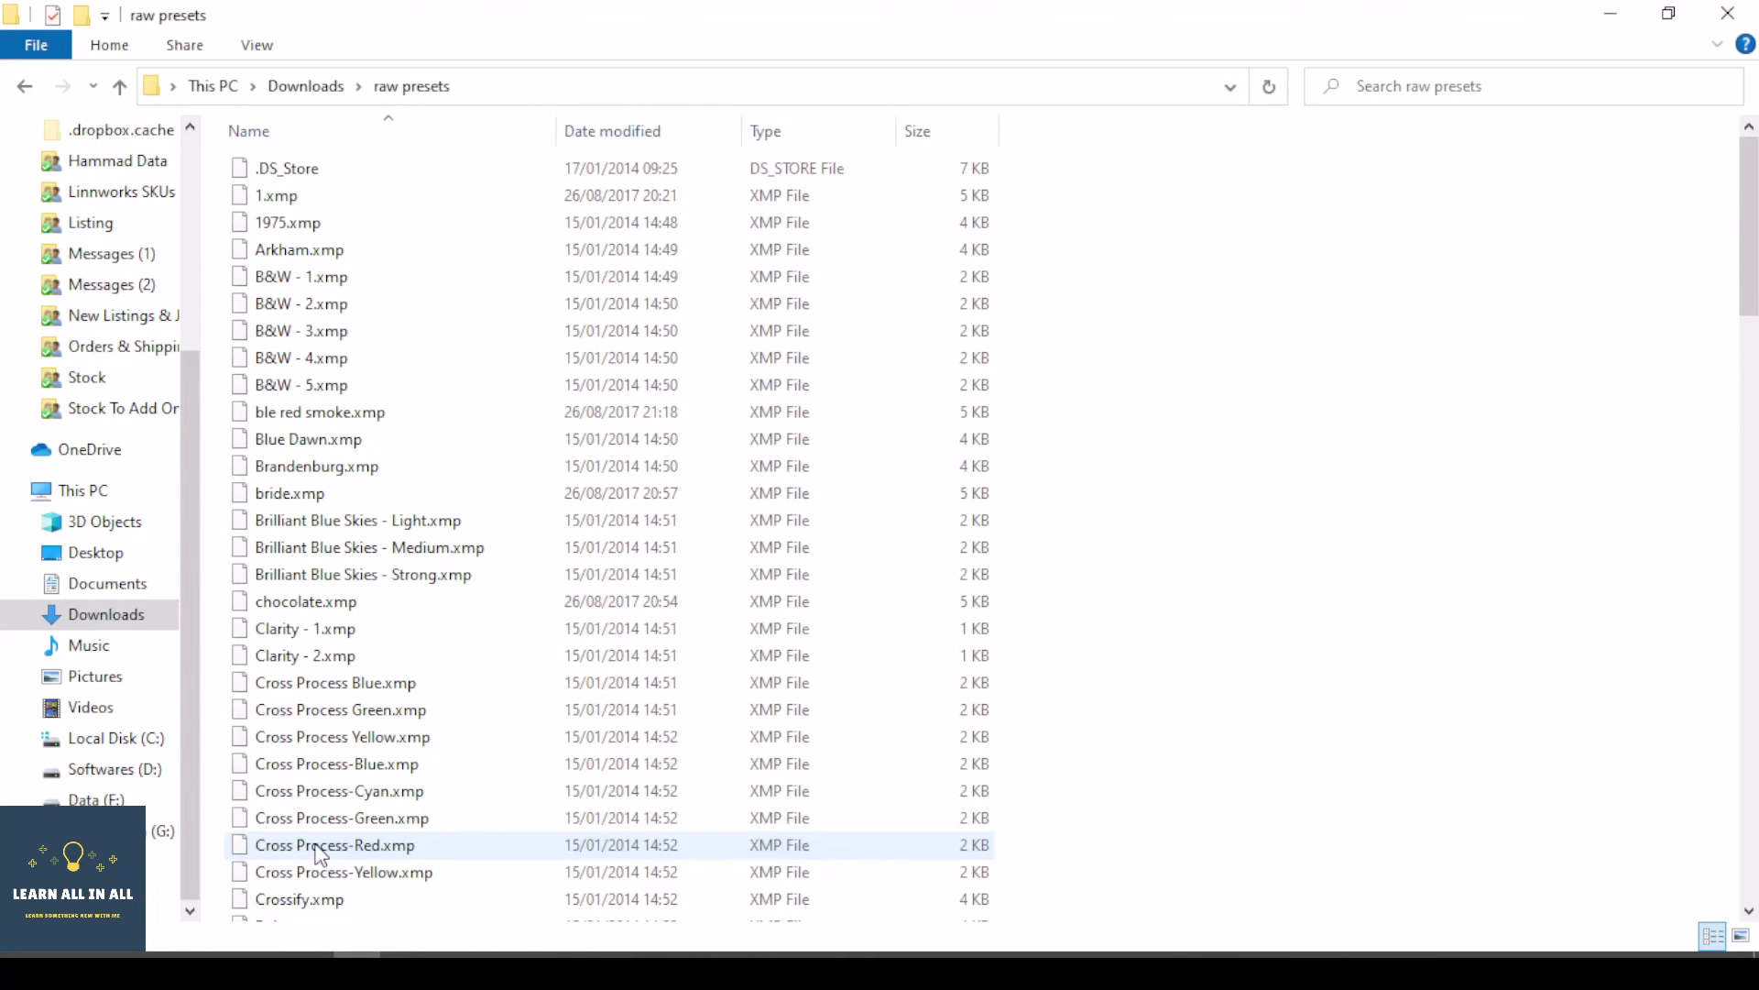
{"action": "scroll", "coordinate": [394, 669], "scroll_direction": "down", "scroll_amount": 2}
{"action": "scroll", "coordinate": [398, 665], "scroll_direction": "down", "scroll_amount": 19}
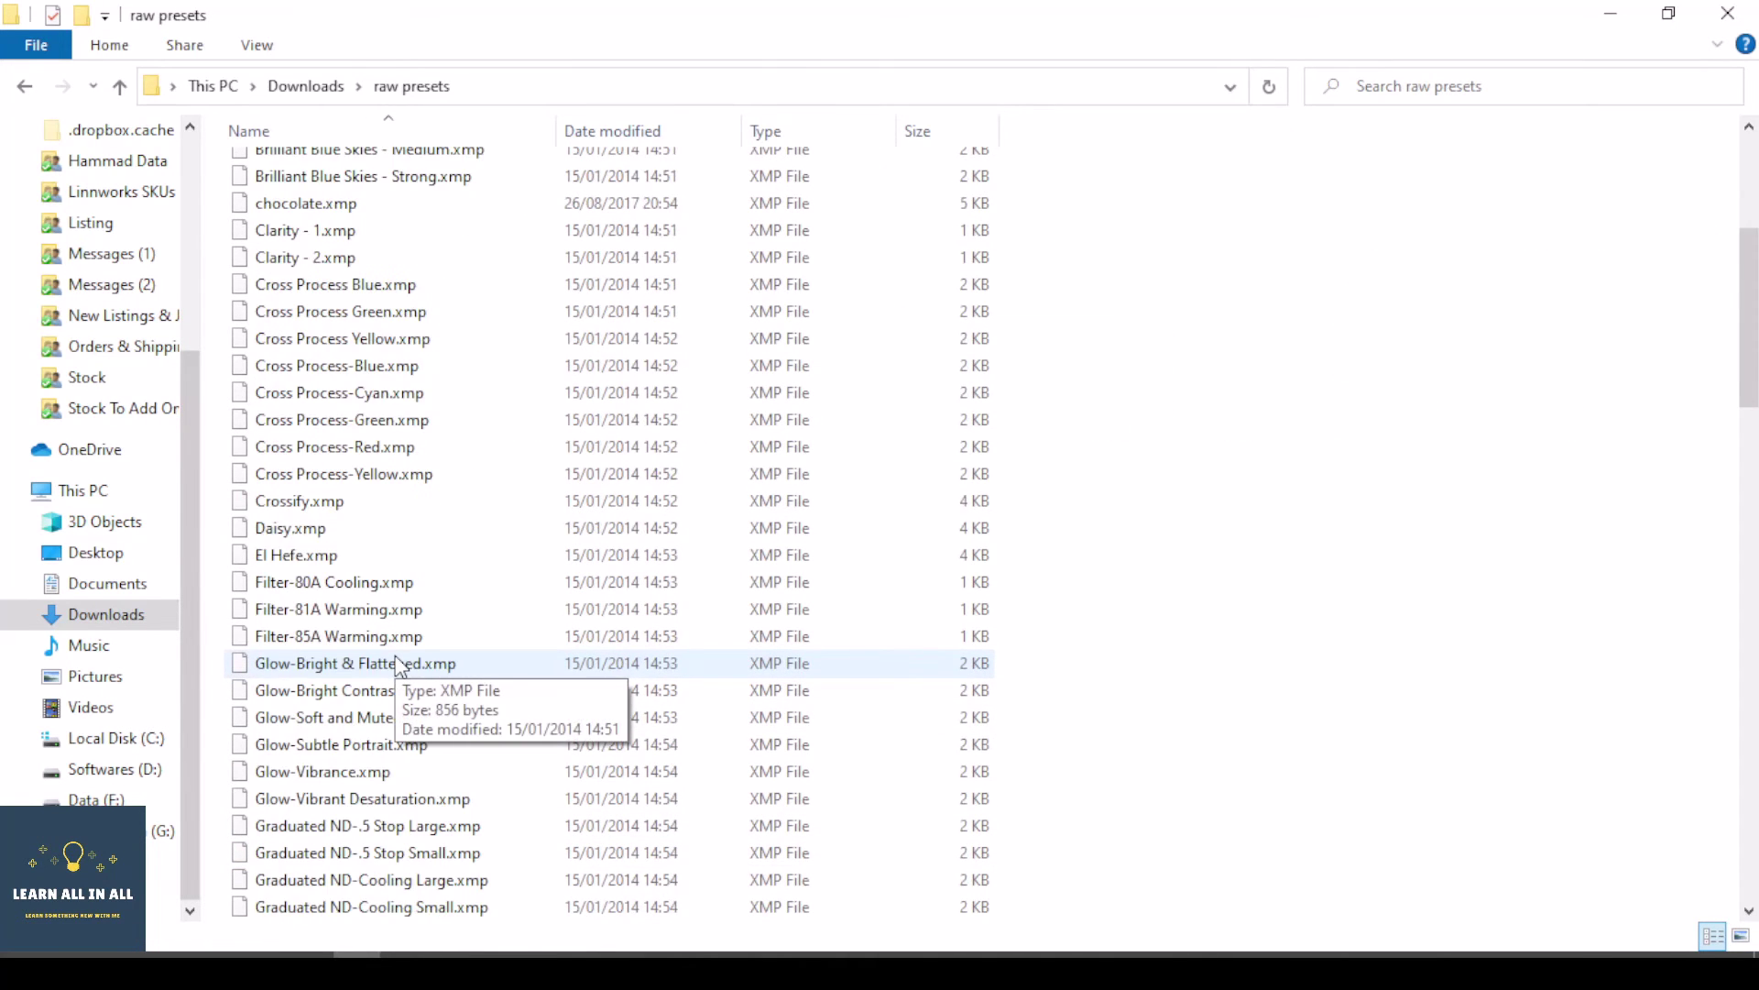
{"action": "scroll", "coordinate": [400, 667], "scroll_direction": "down", "scroll_amount": 11}
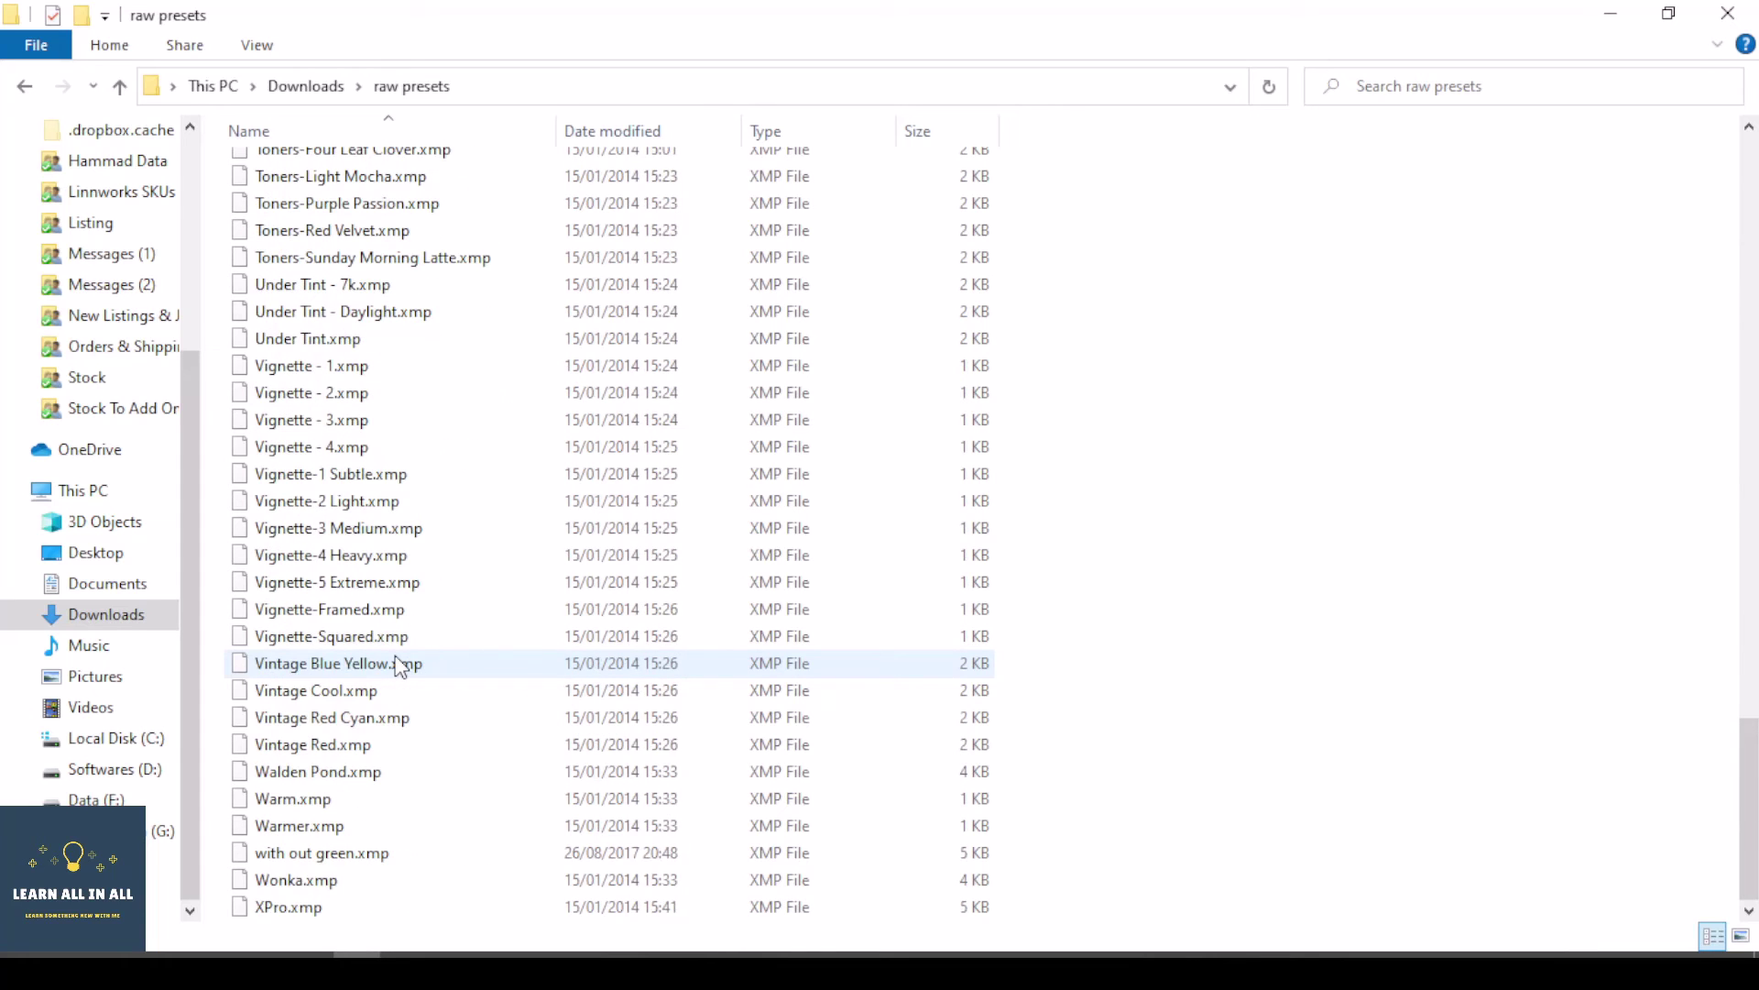
{"action": "scroll", "coordinate": [401, 666], "scroll_direction": "up", "scroll_amount": 20}
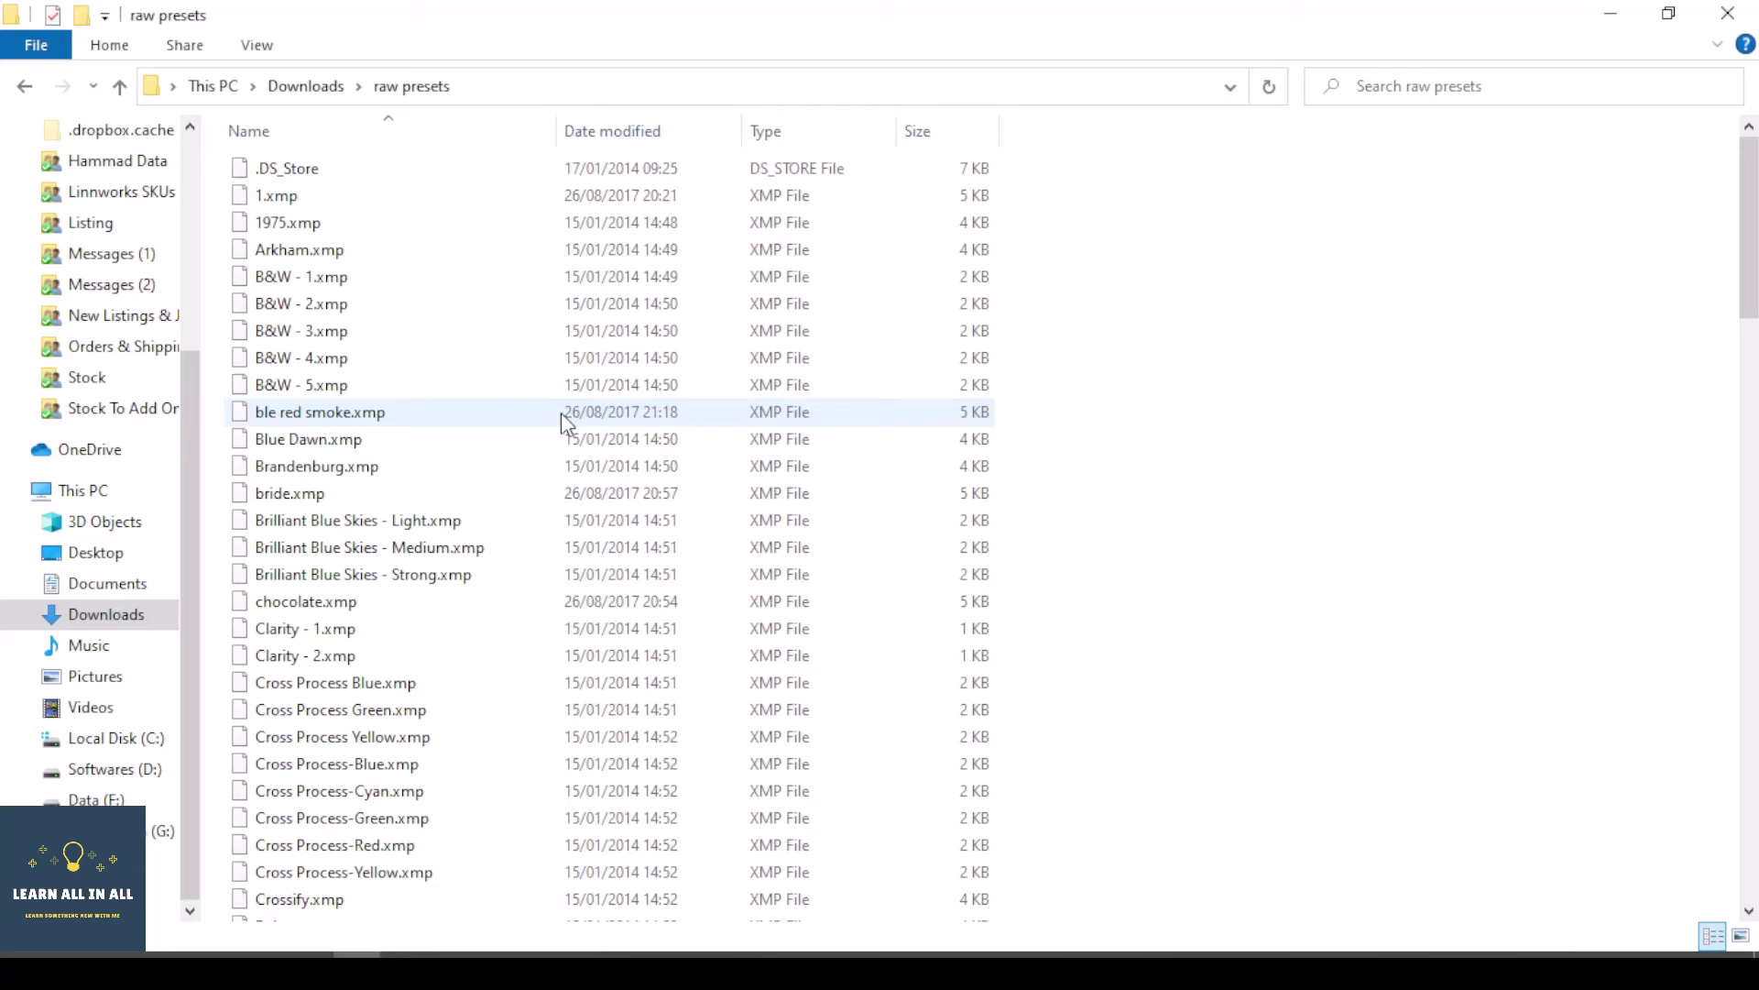
{"action": "left_click_drag", "start_coordinate": [1115, 435], "coordinate": [701, 528]}
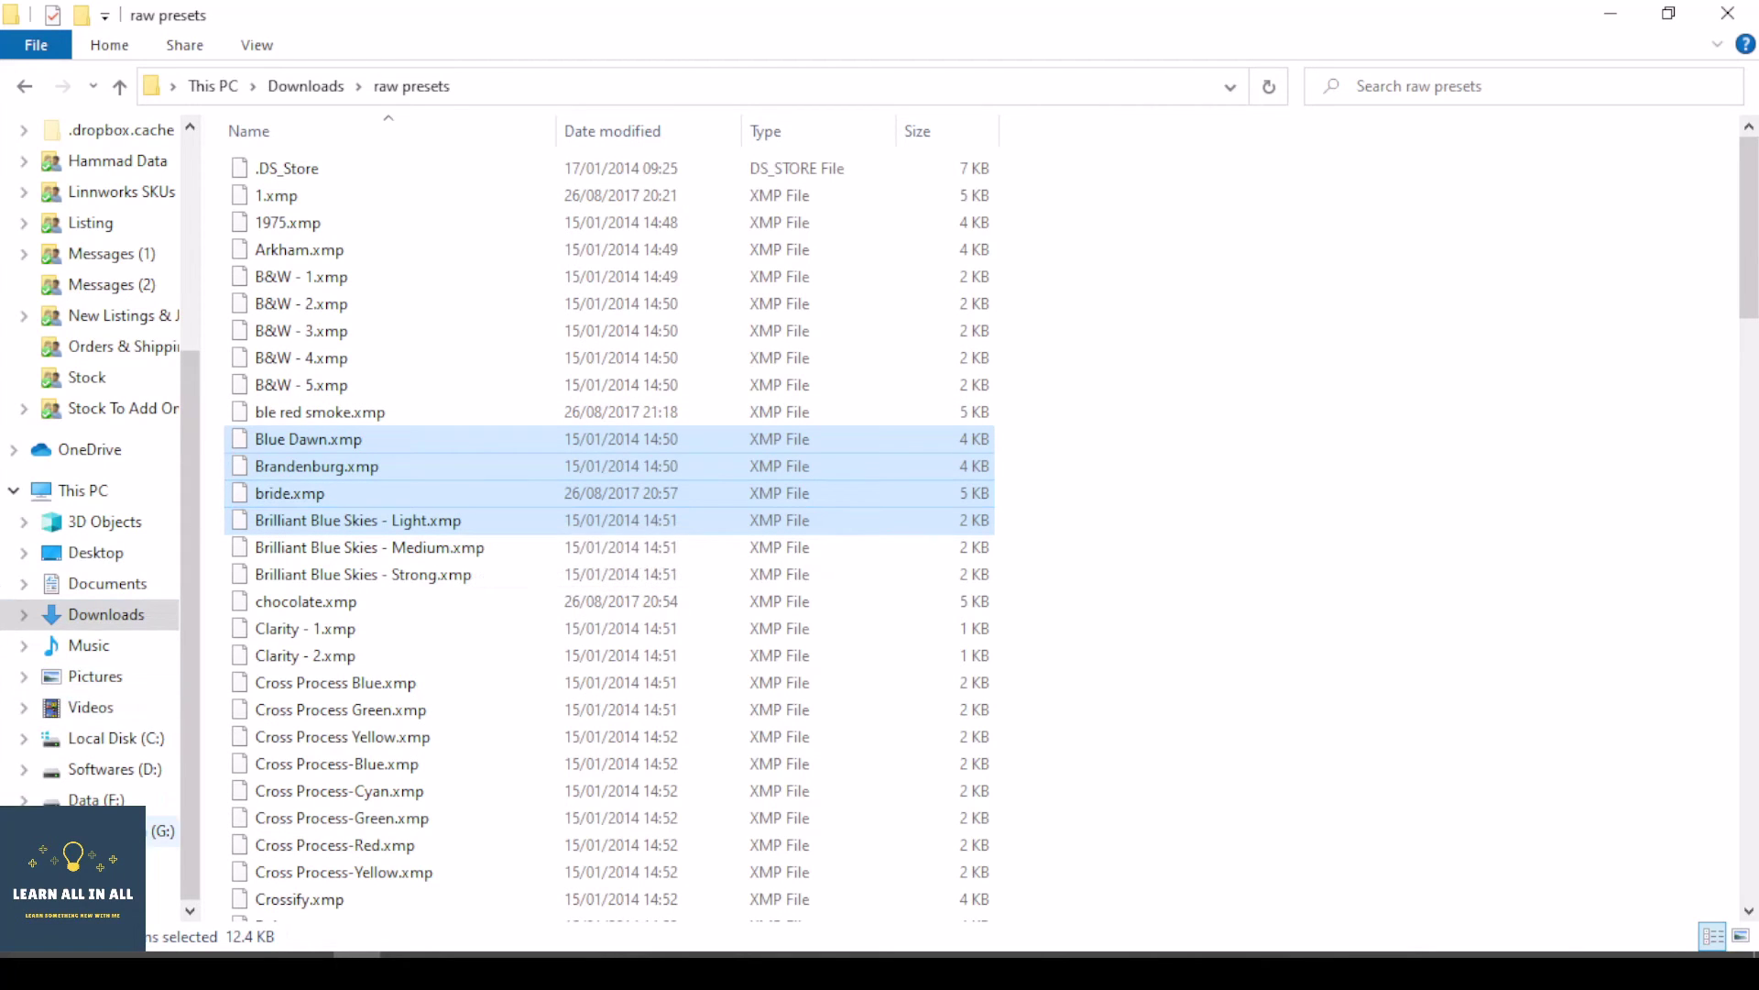
Paste the four copied presets into AppData\Roaming\Adobe\CameraRaw\Settings.
{"action": "left_click", "coordinate": [117, 738]}
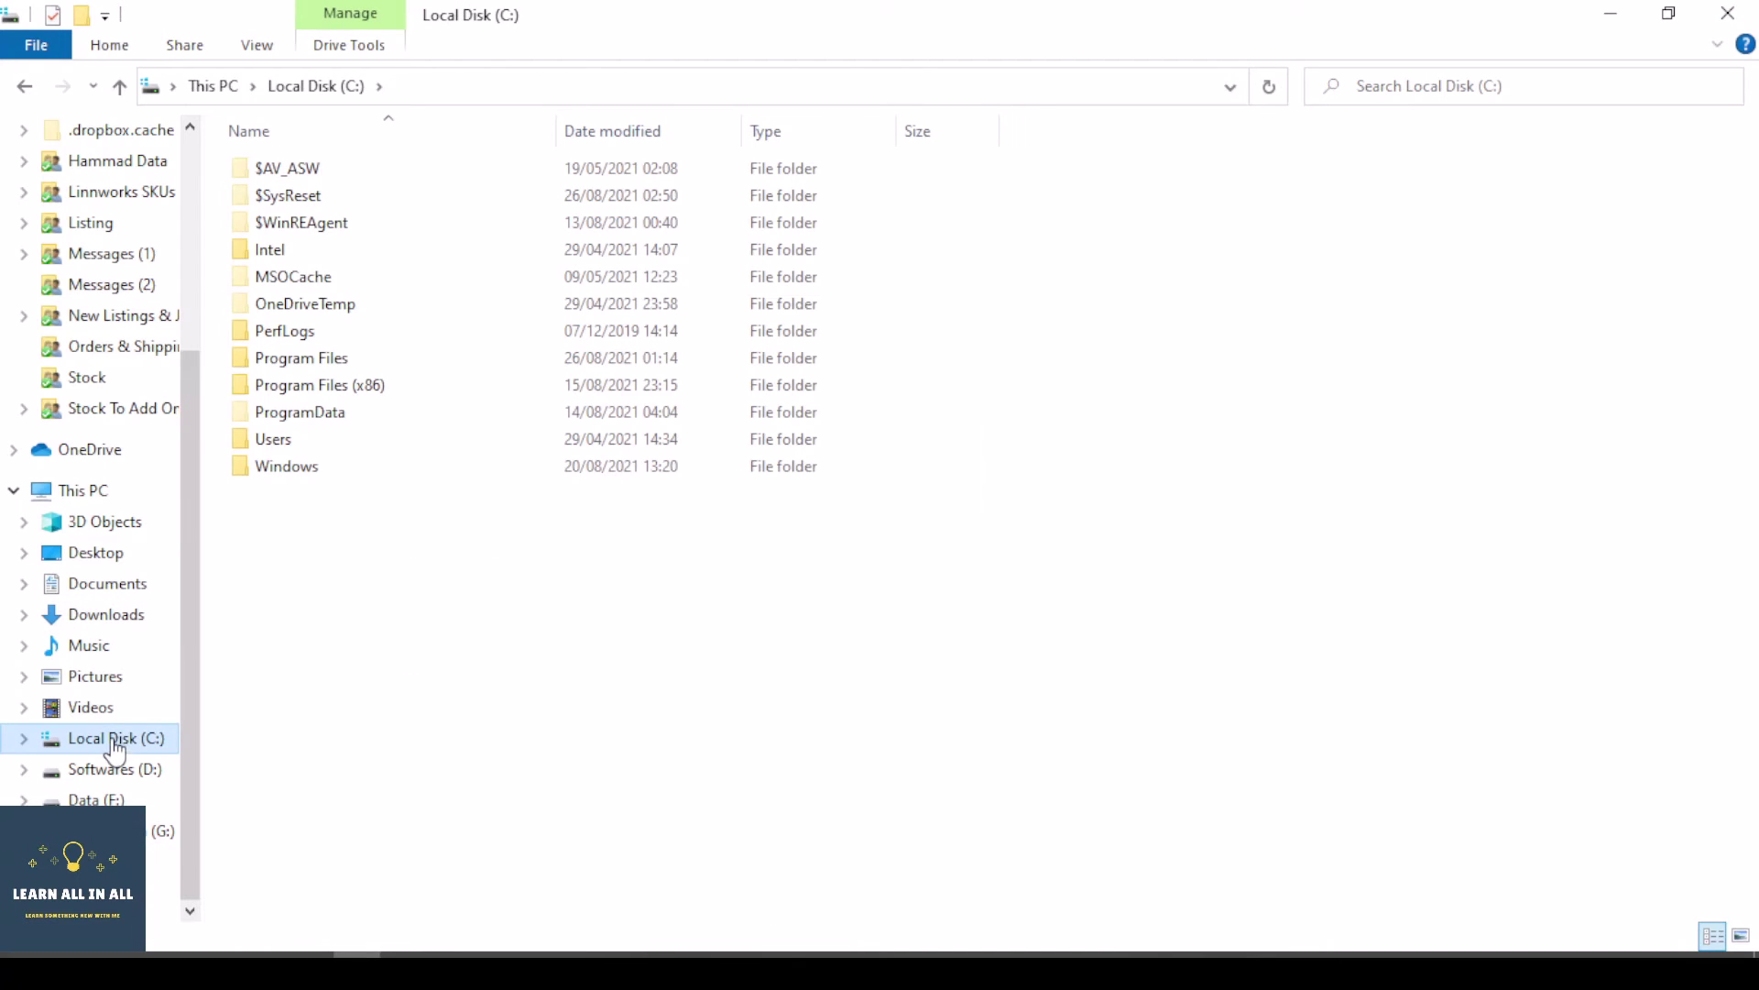
{"action": "double_click", "coordinate": [278, 440]}
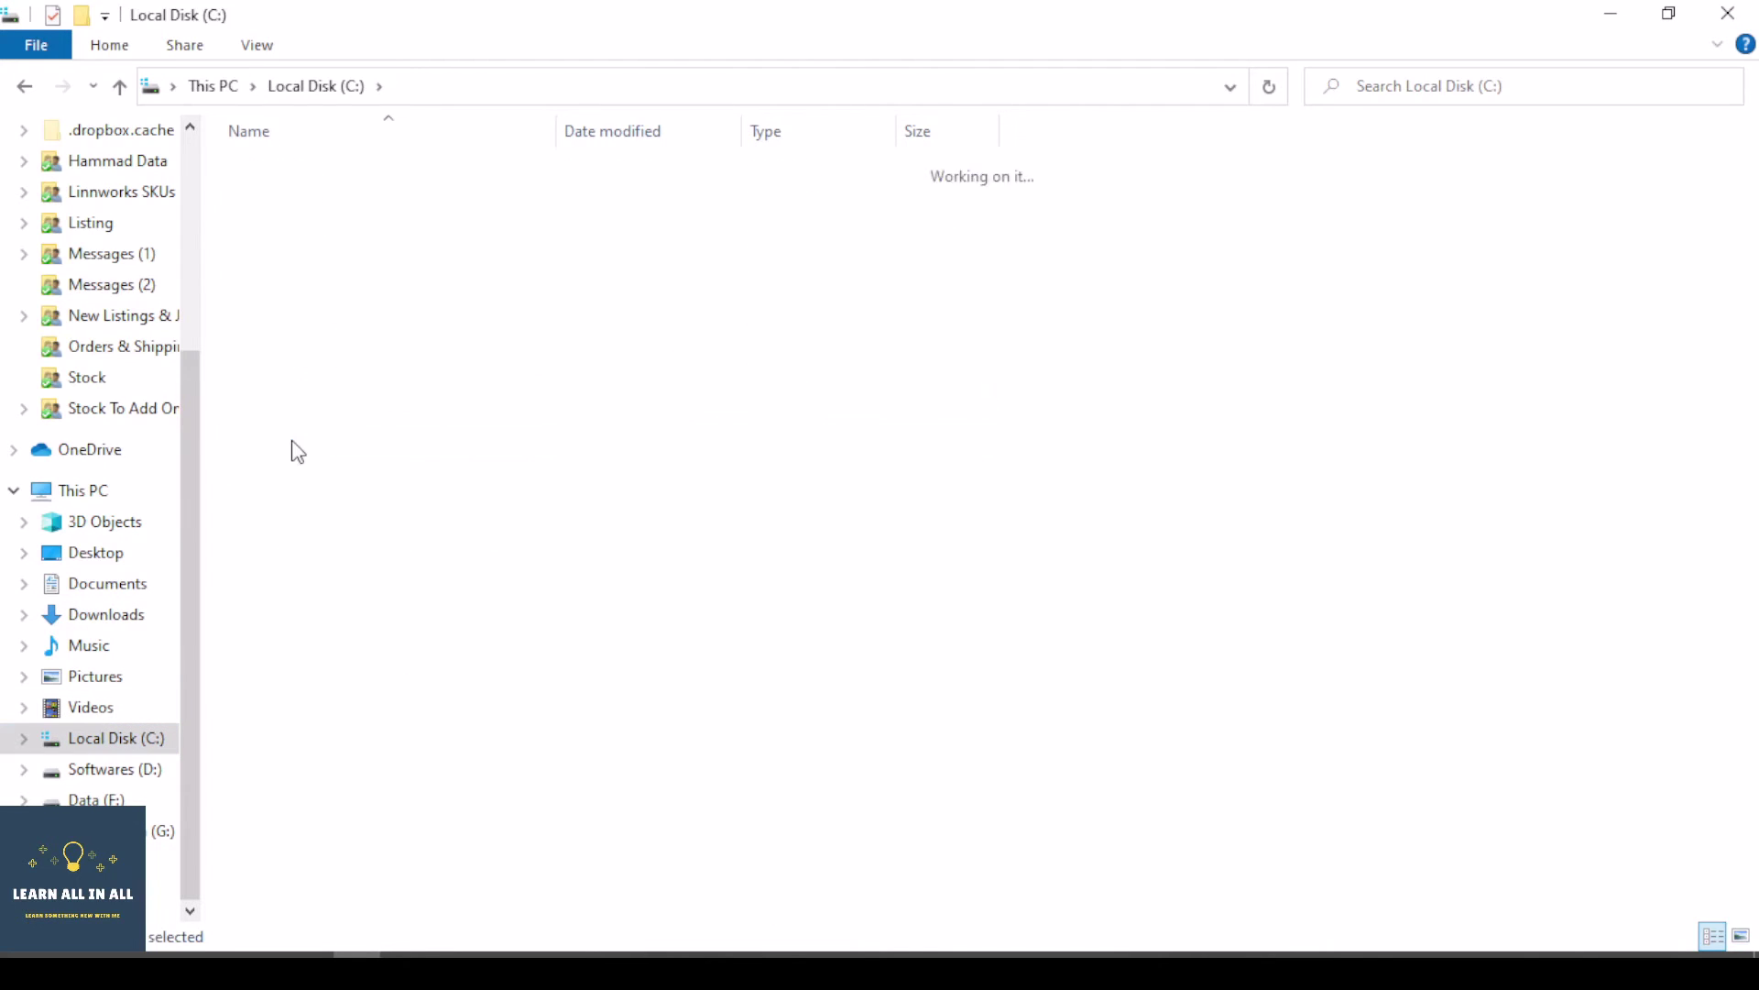
{"action": "double_click", "coordinate": [314, 198]}
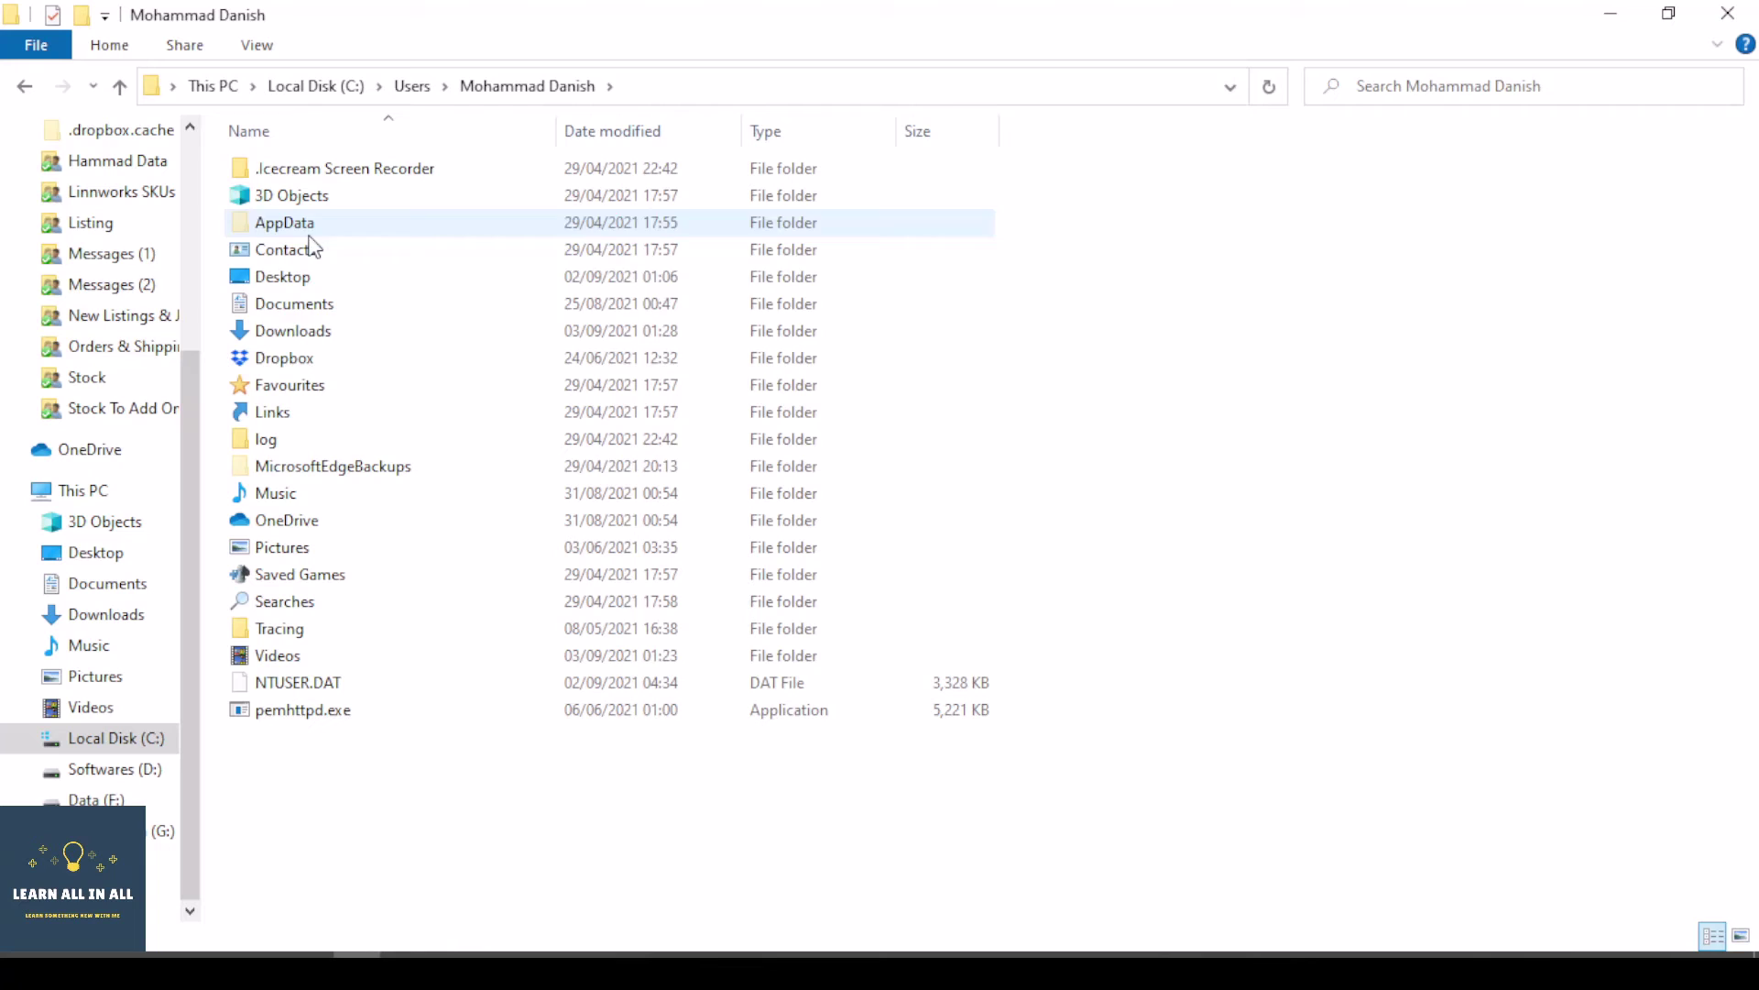
{"action": "double_click", "coordinate": [303, 225]}
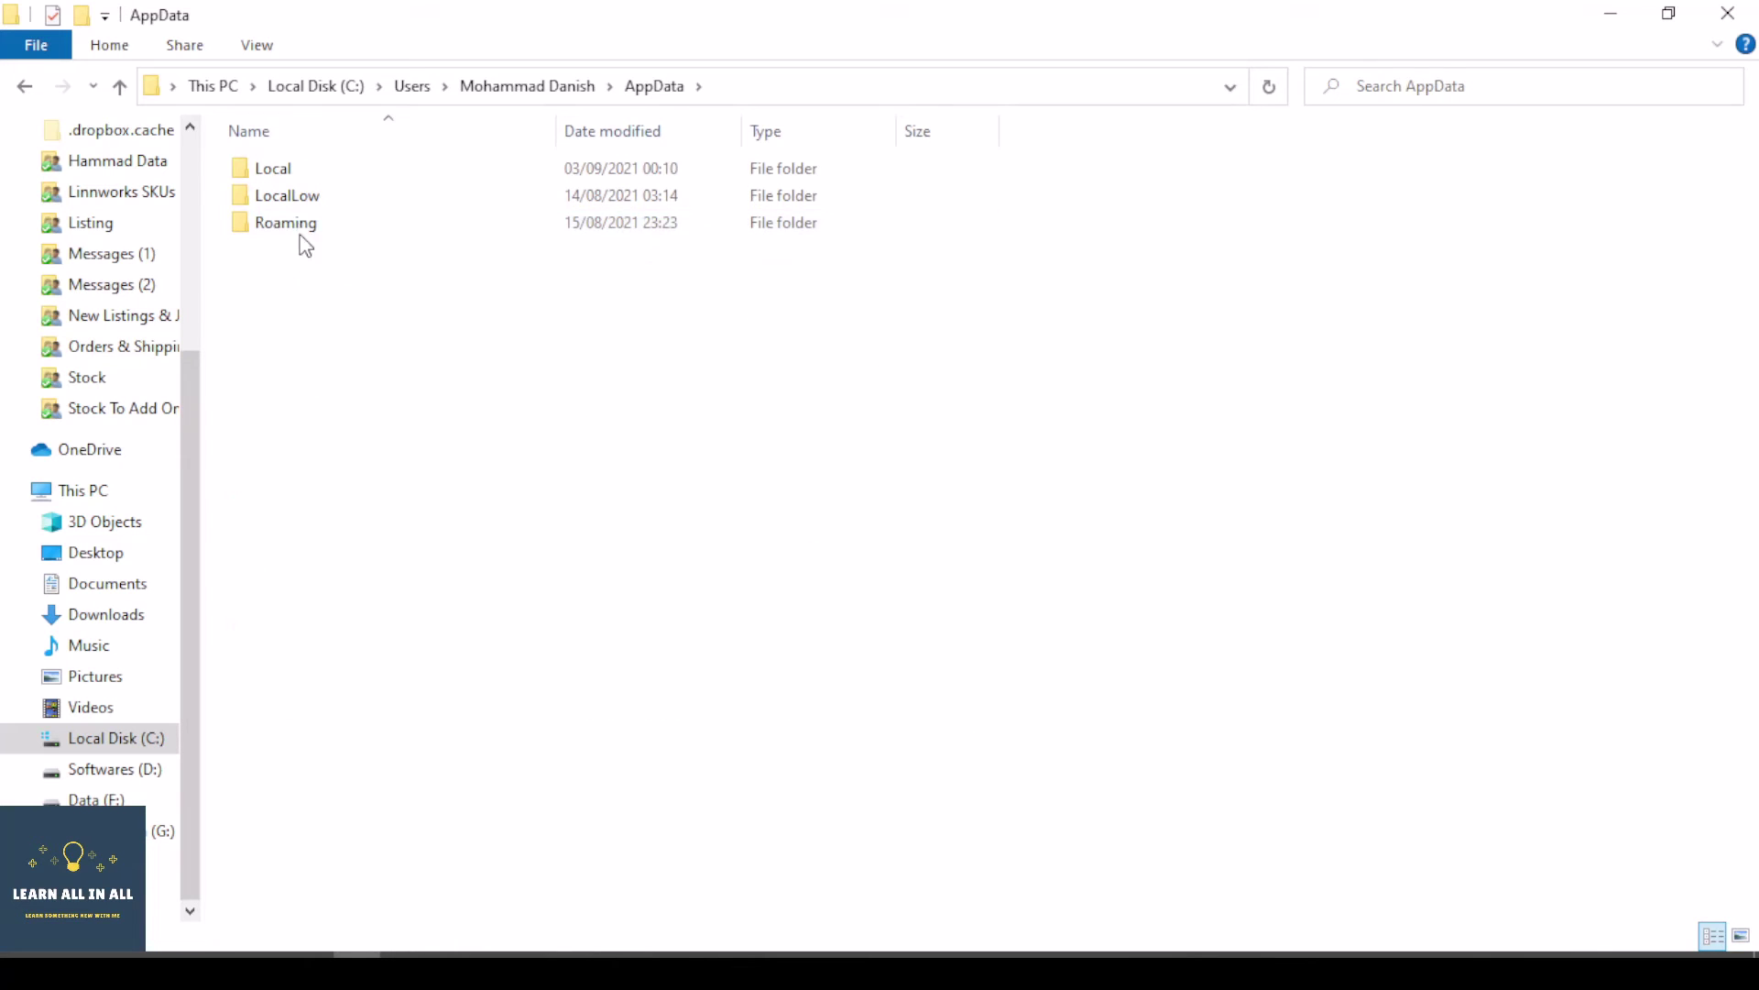
{"action": "double_click", "coordinate": [303, 225]}
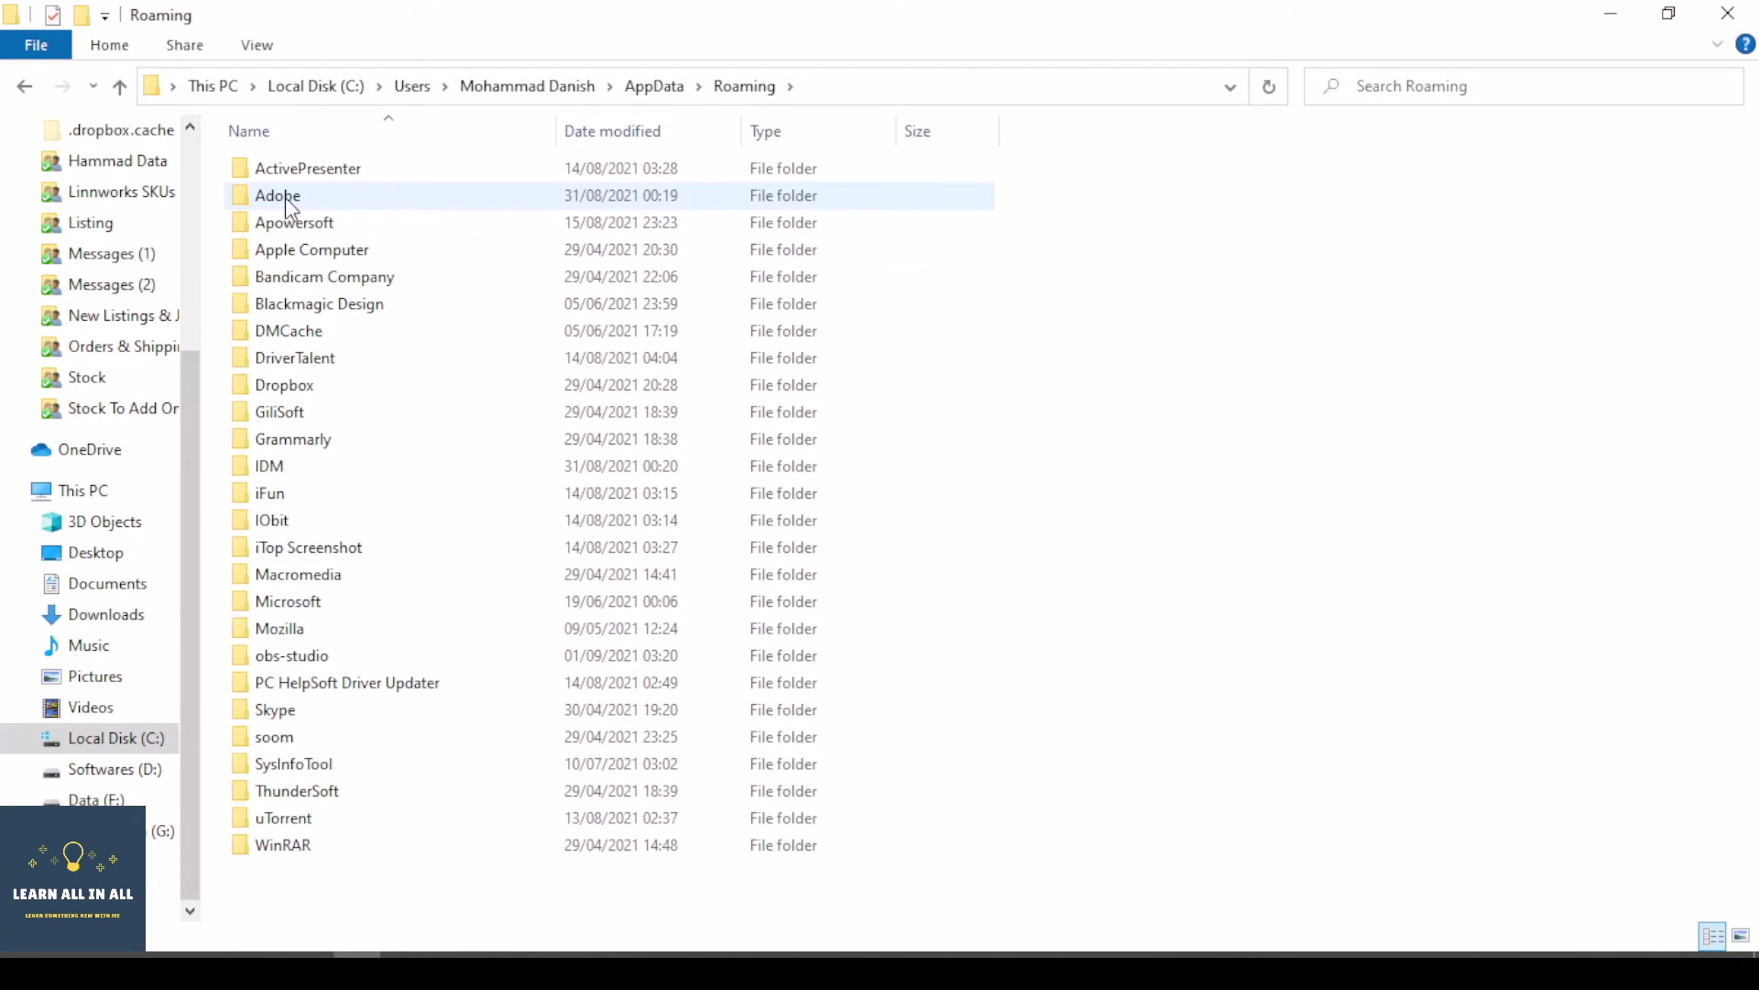
{"action": "left_click", "coordinate": [289, 204]}
{"action": "double_click", "coordinate": [285, 197]}
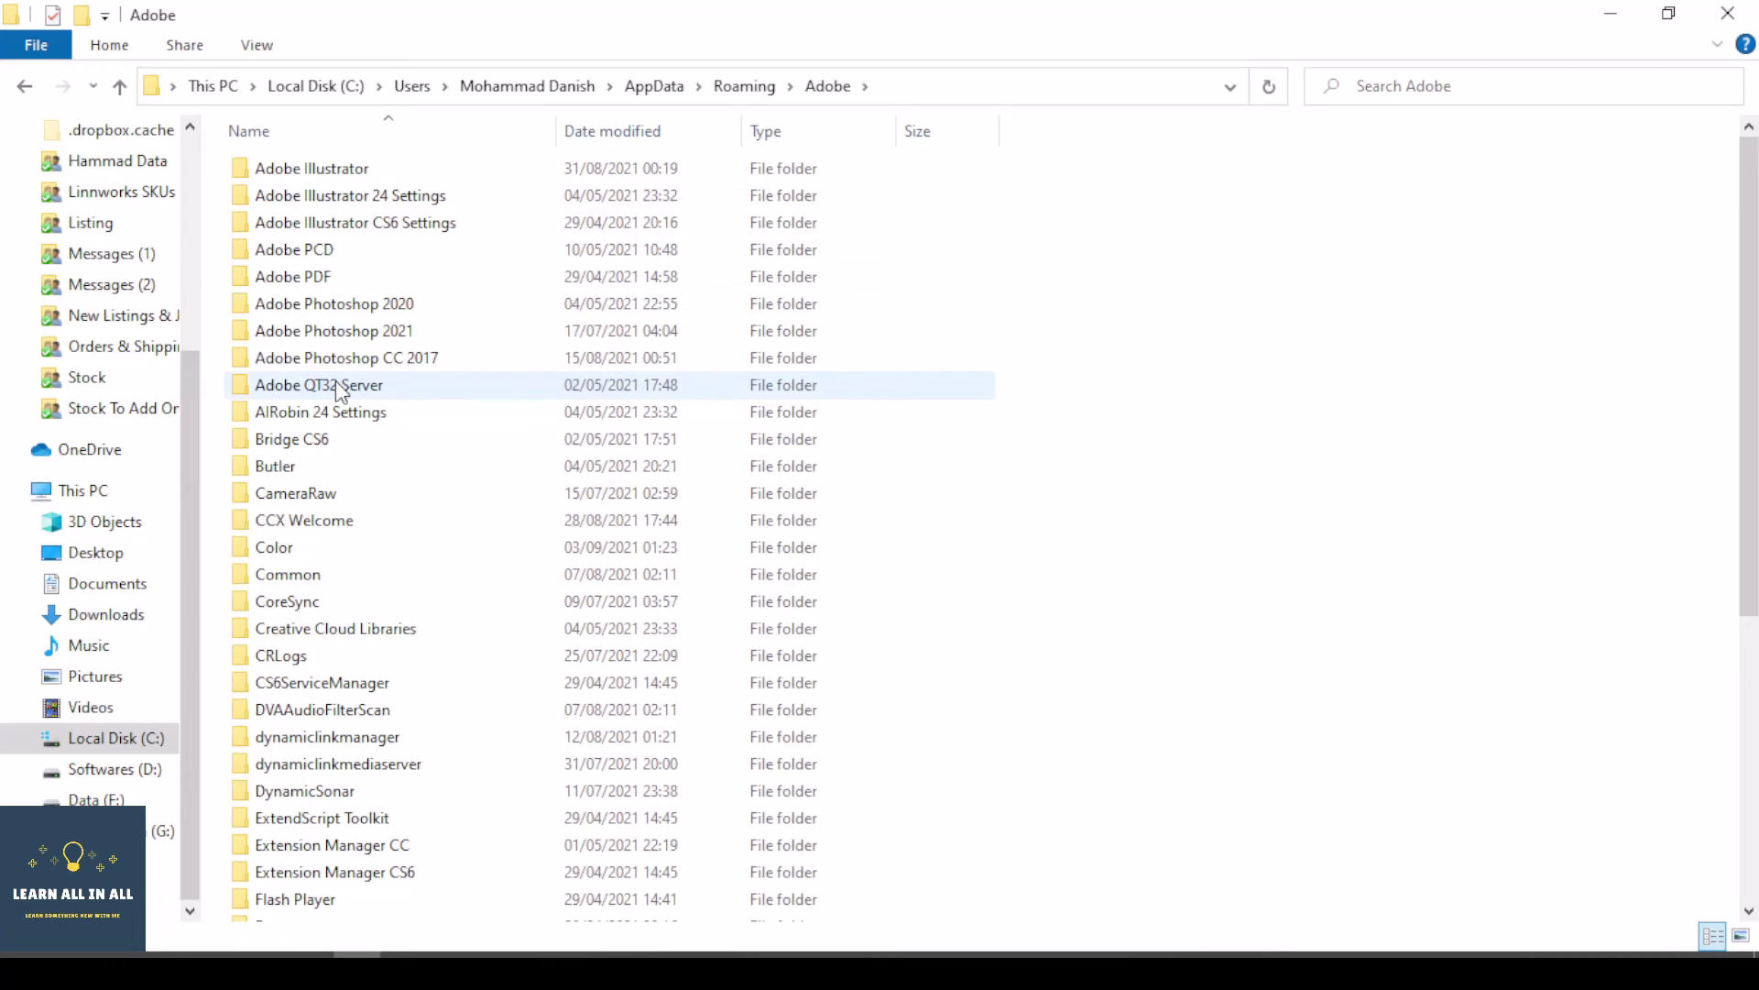
{"action": "double_click", "coordinate": [297, 495]}
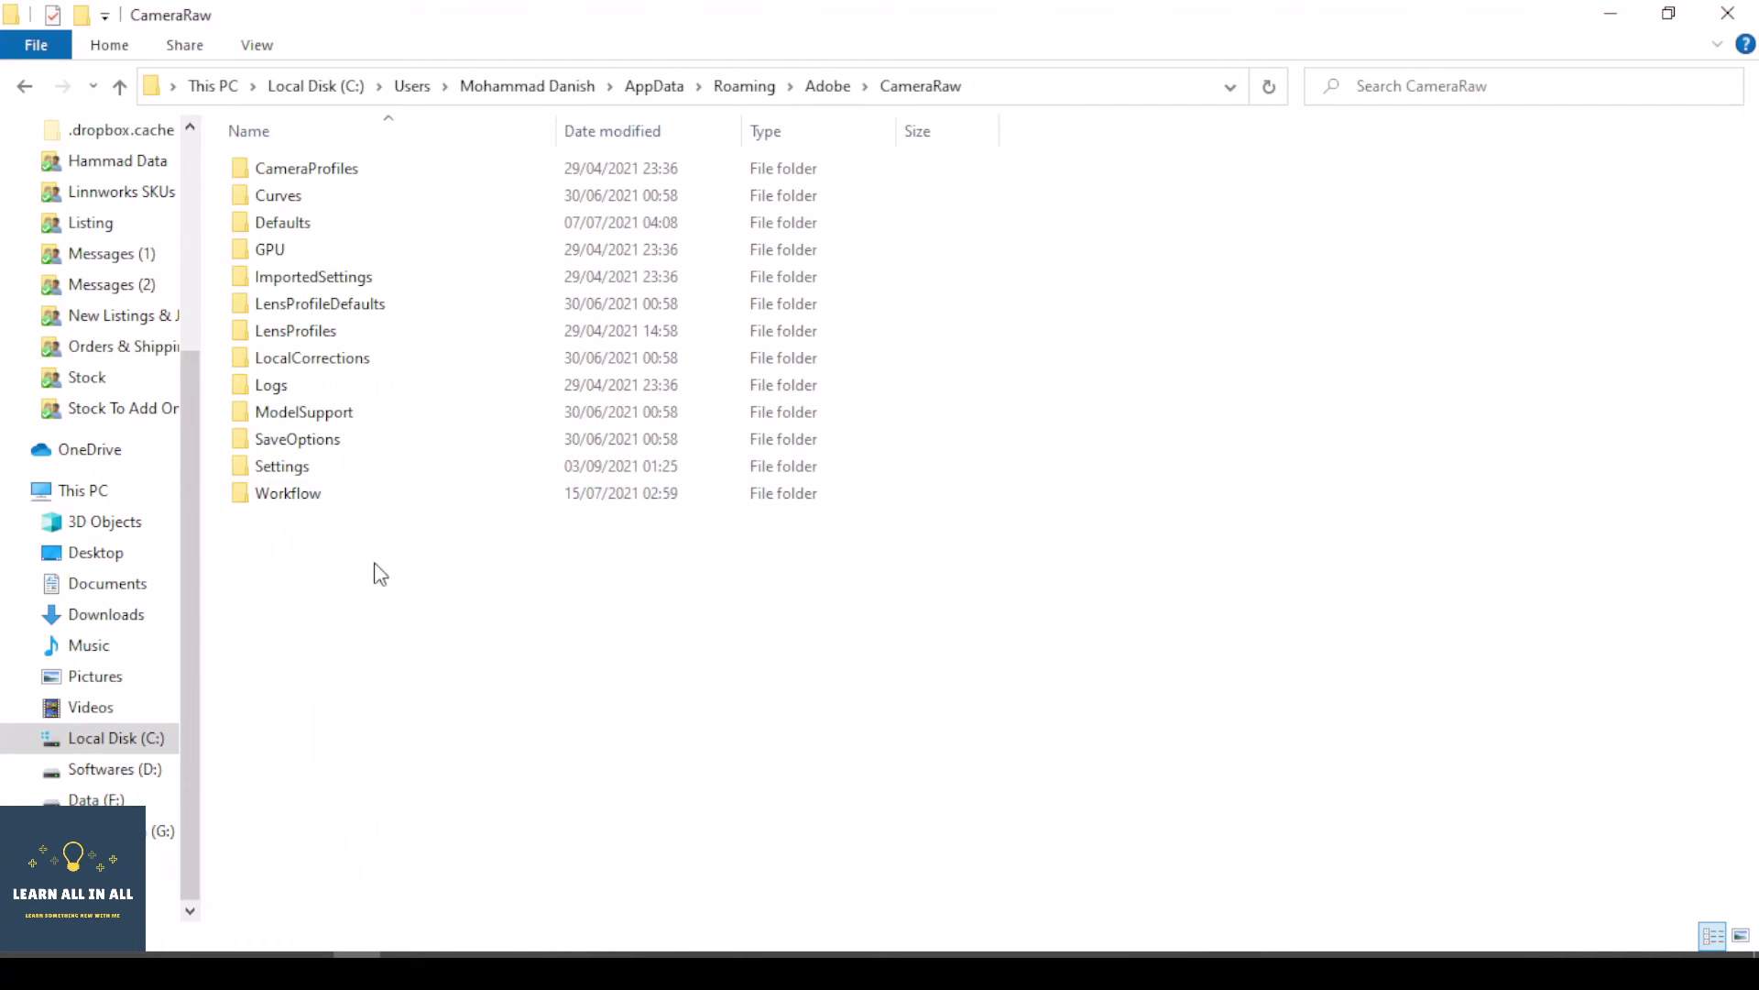
{"action": "double_click", "coordinate": [302, 469]}
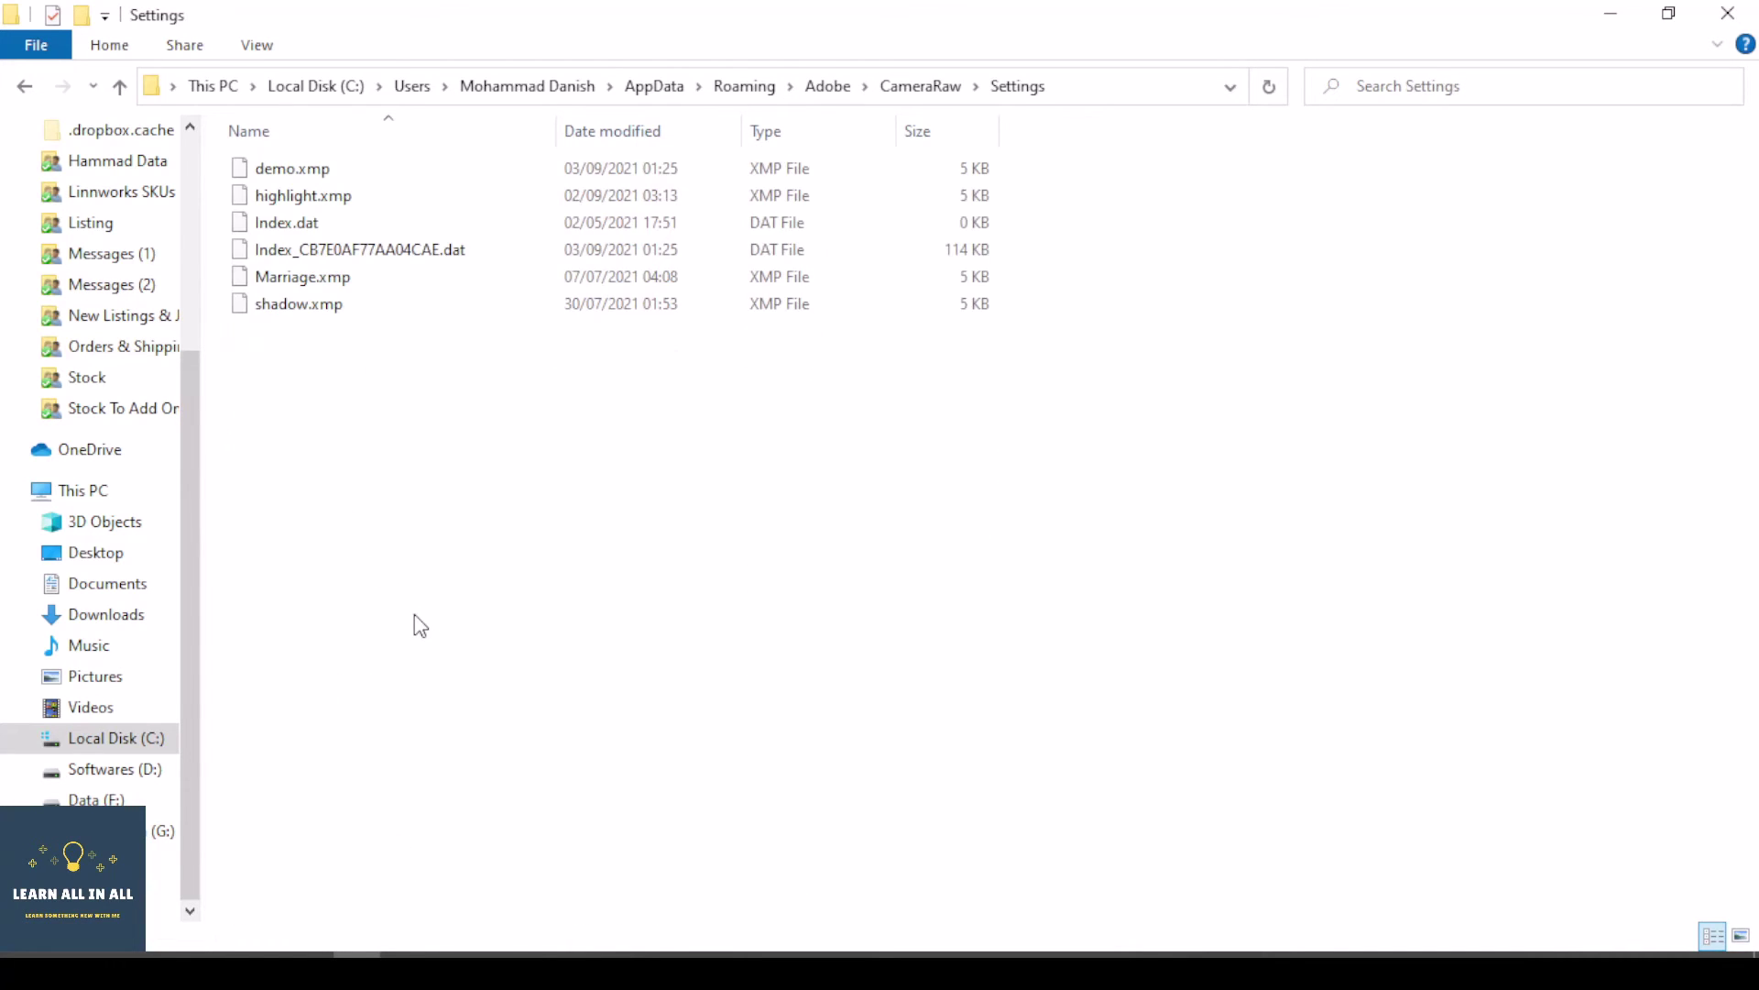
{"action": "key", "text": "ctrl+v"}
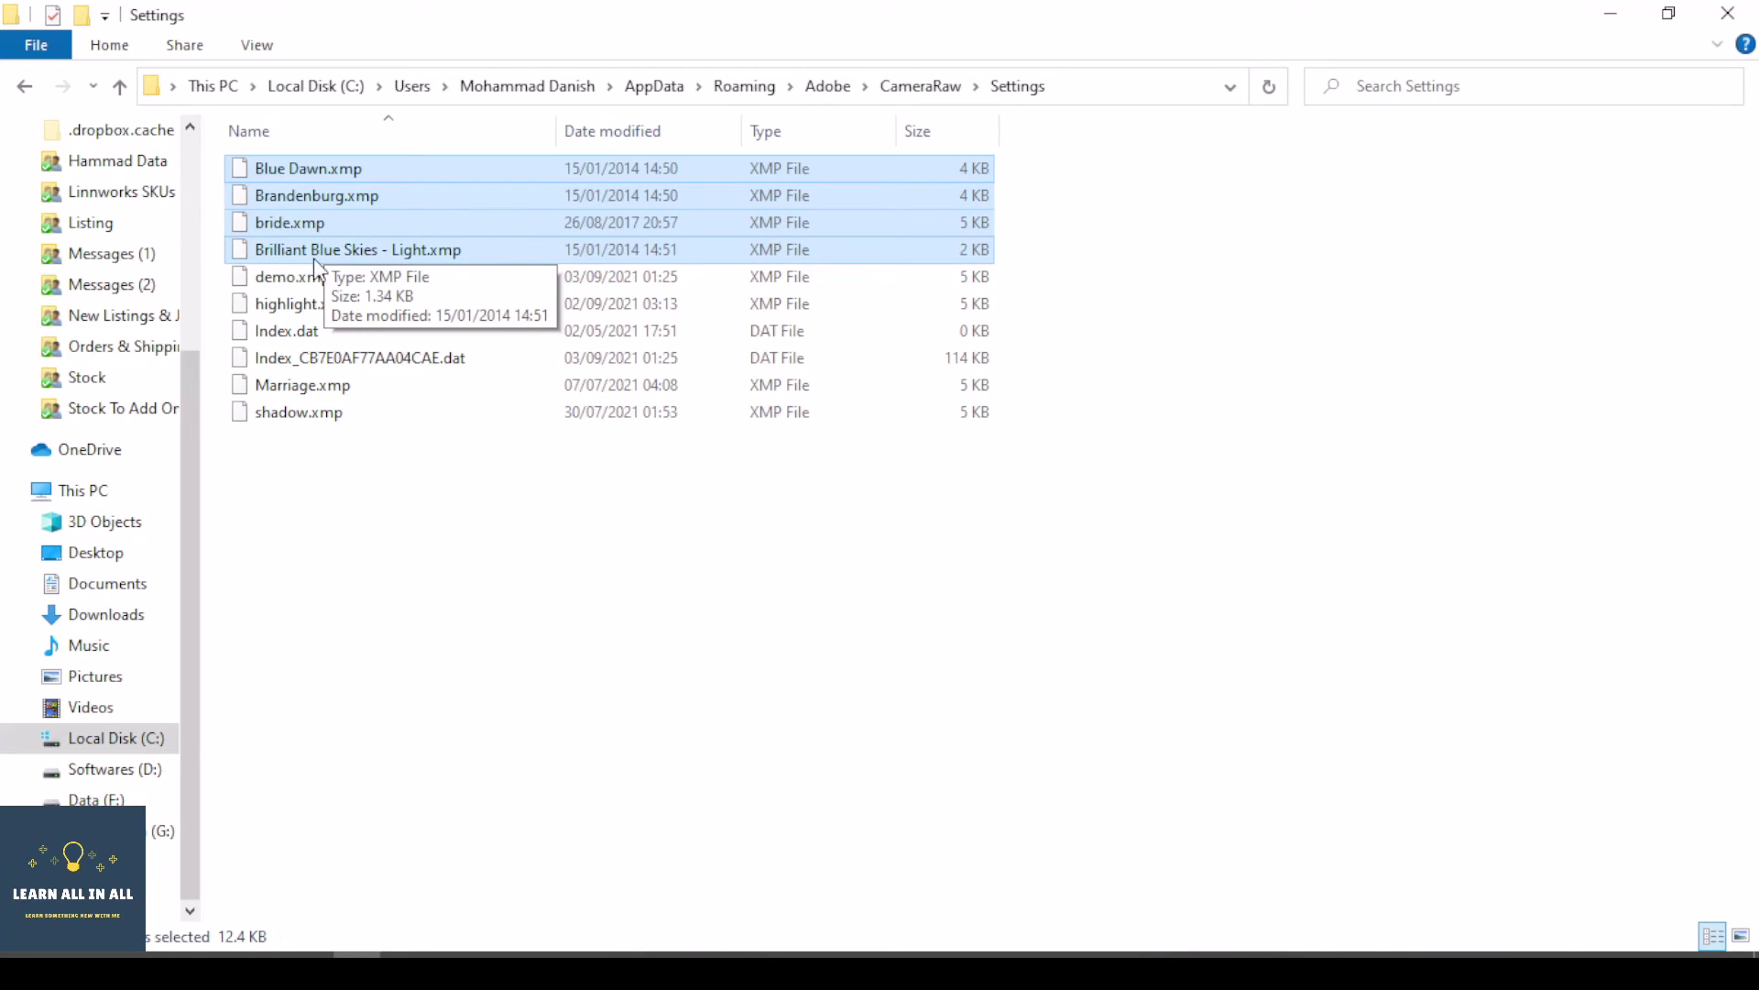
{"action": "left_click", "coordinate": [397, 629]}
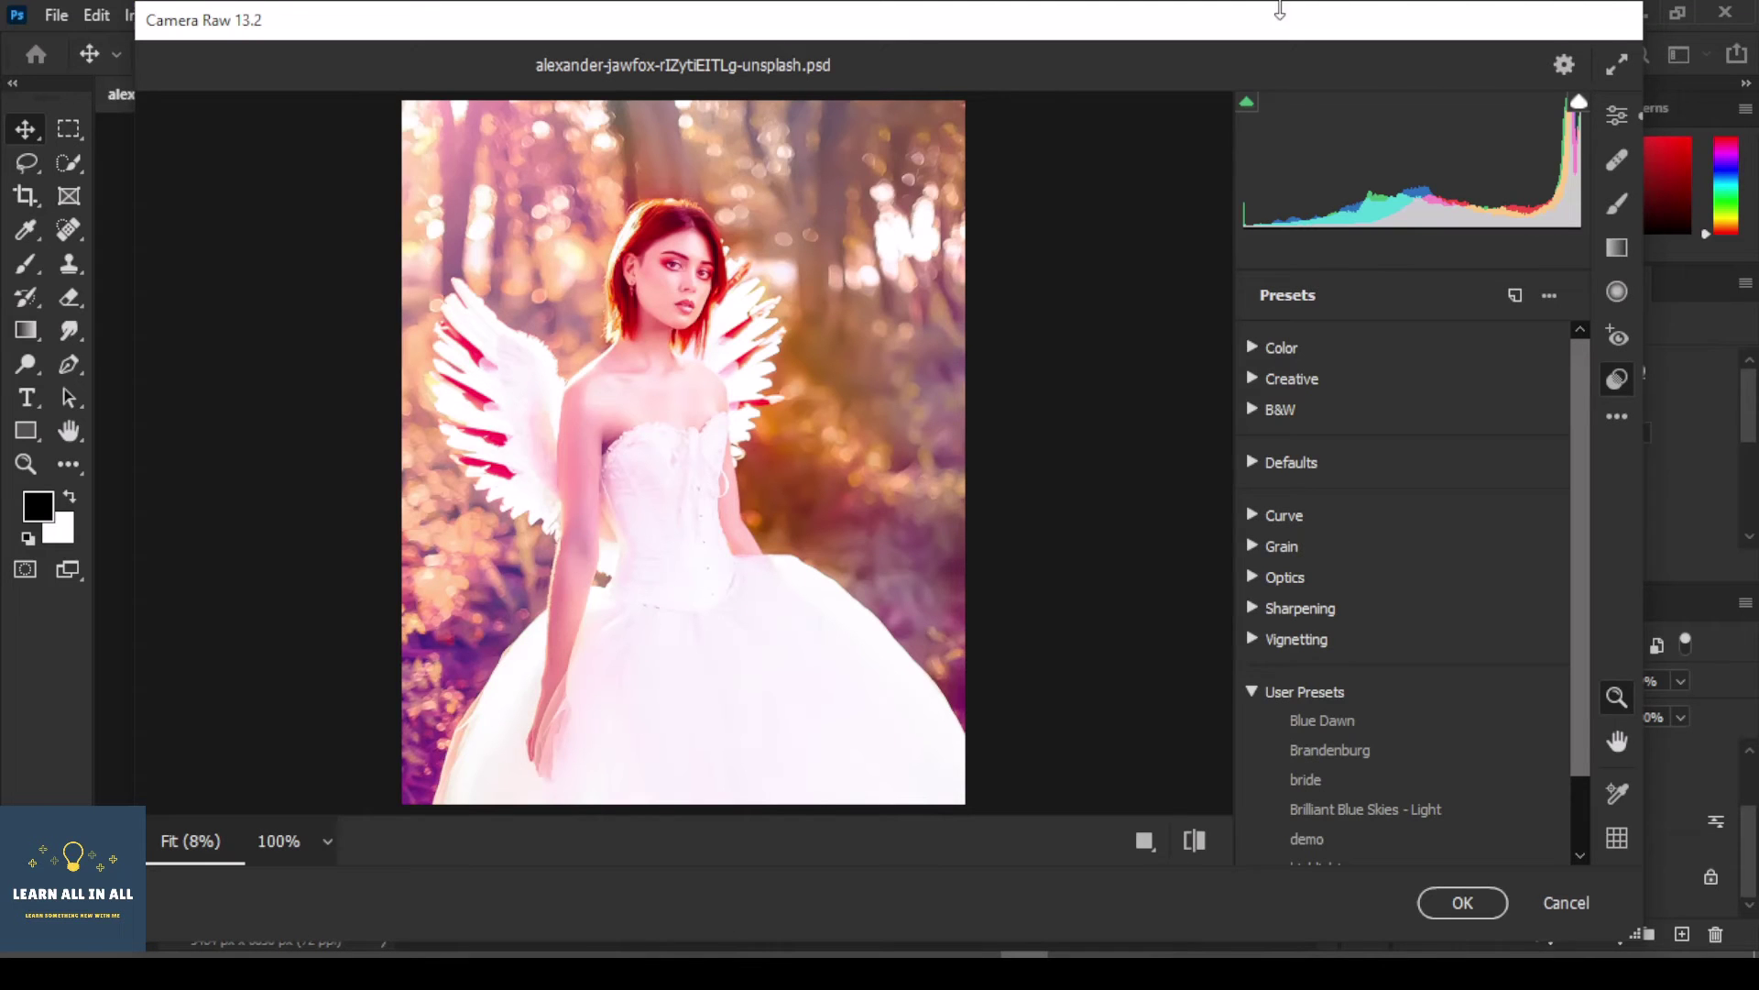
Cancel Camera Raw and close the angel-wings photo without saving.
{"action": "left_click", "coordinate": [1557, 905]}
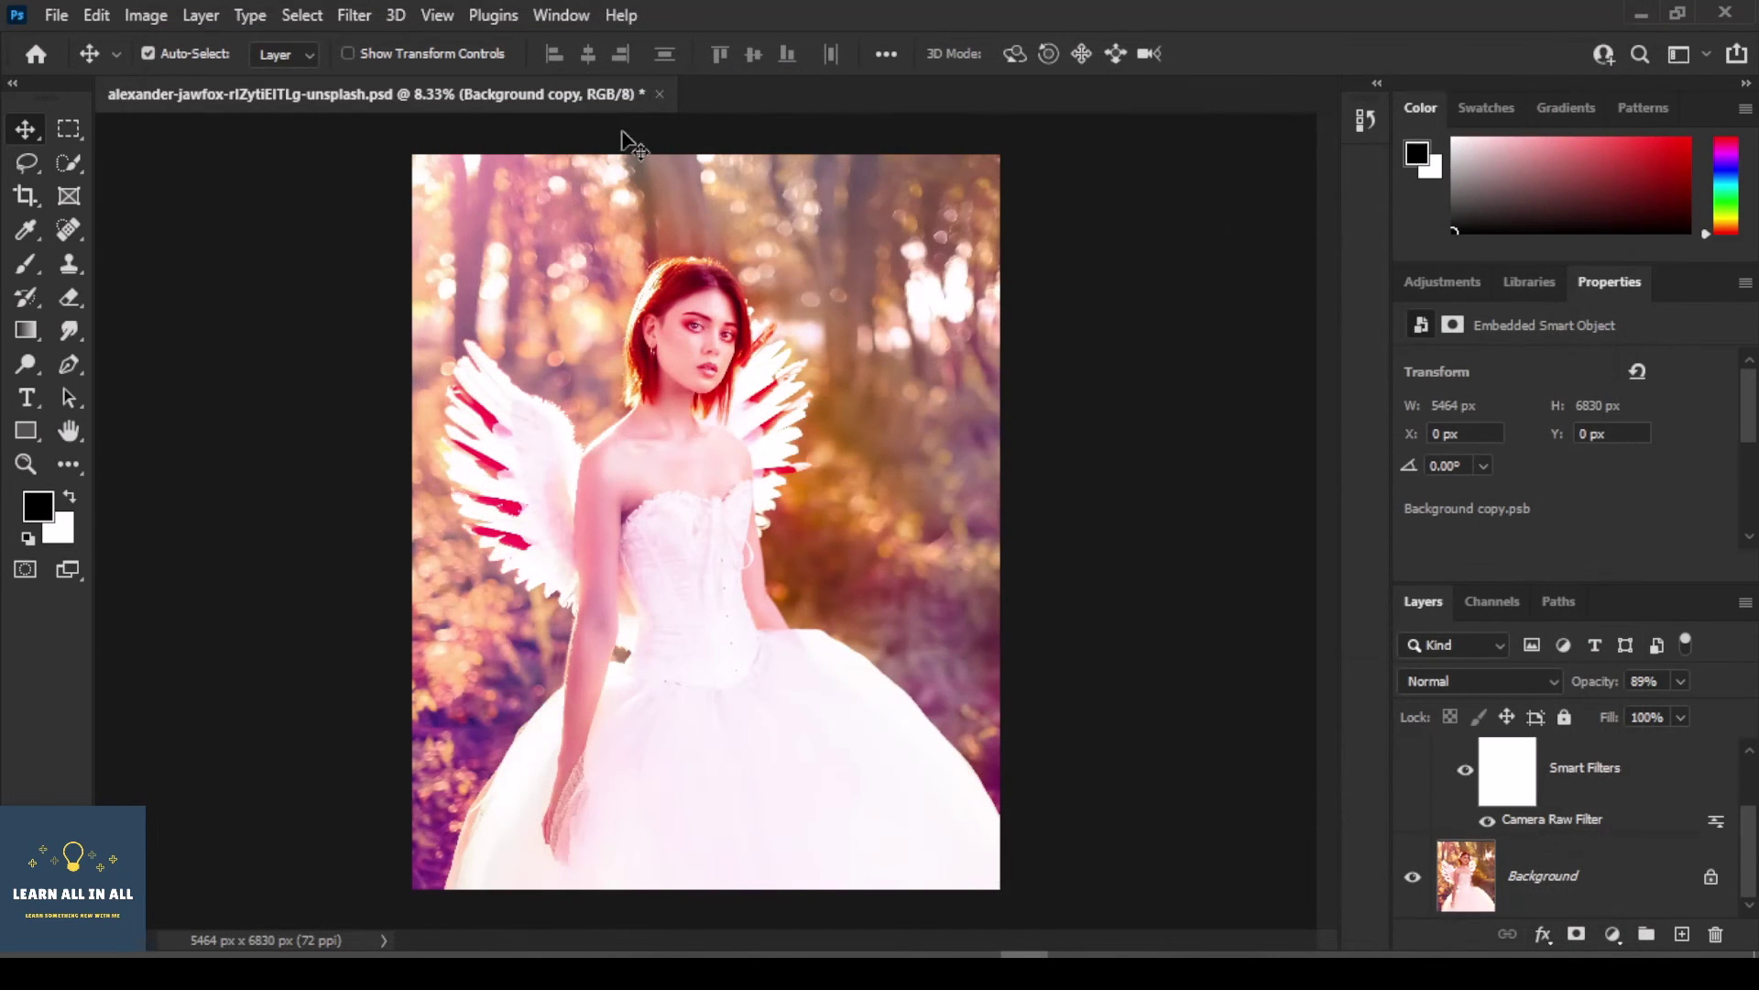
{"action": "left_click", "coordinate": [659, 93]}
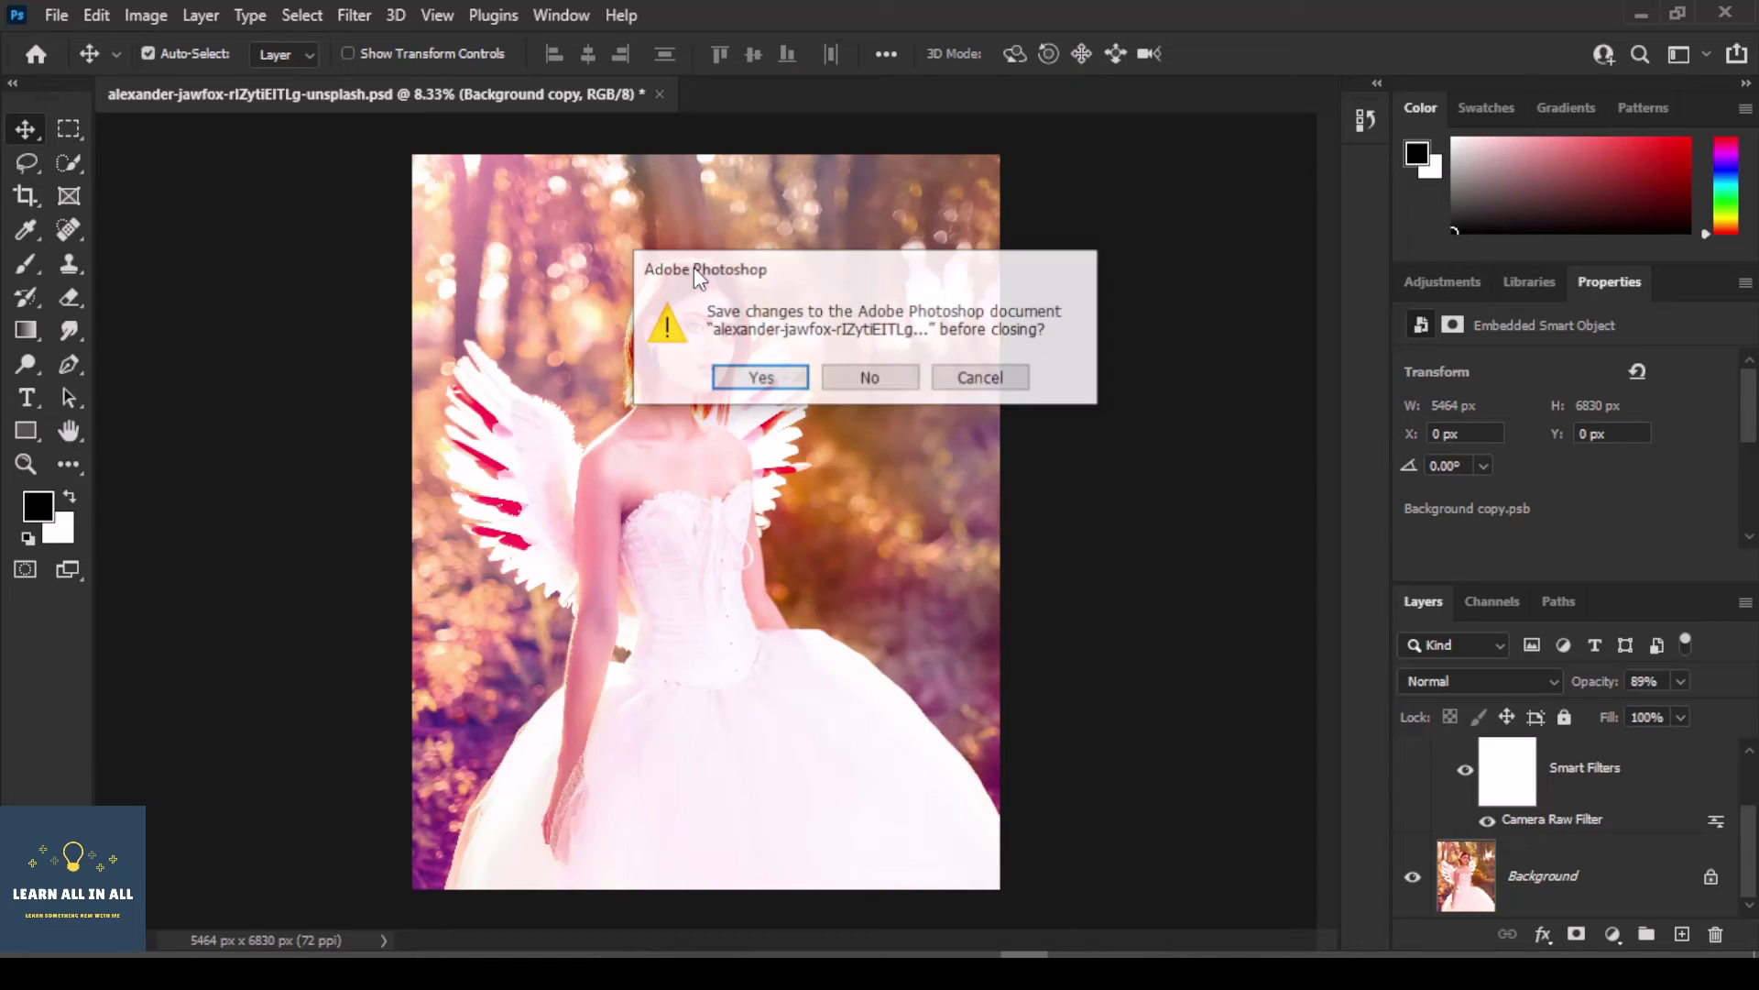
{"action": "left_click", "coordinate": [875, 380]}
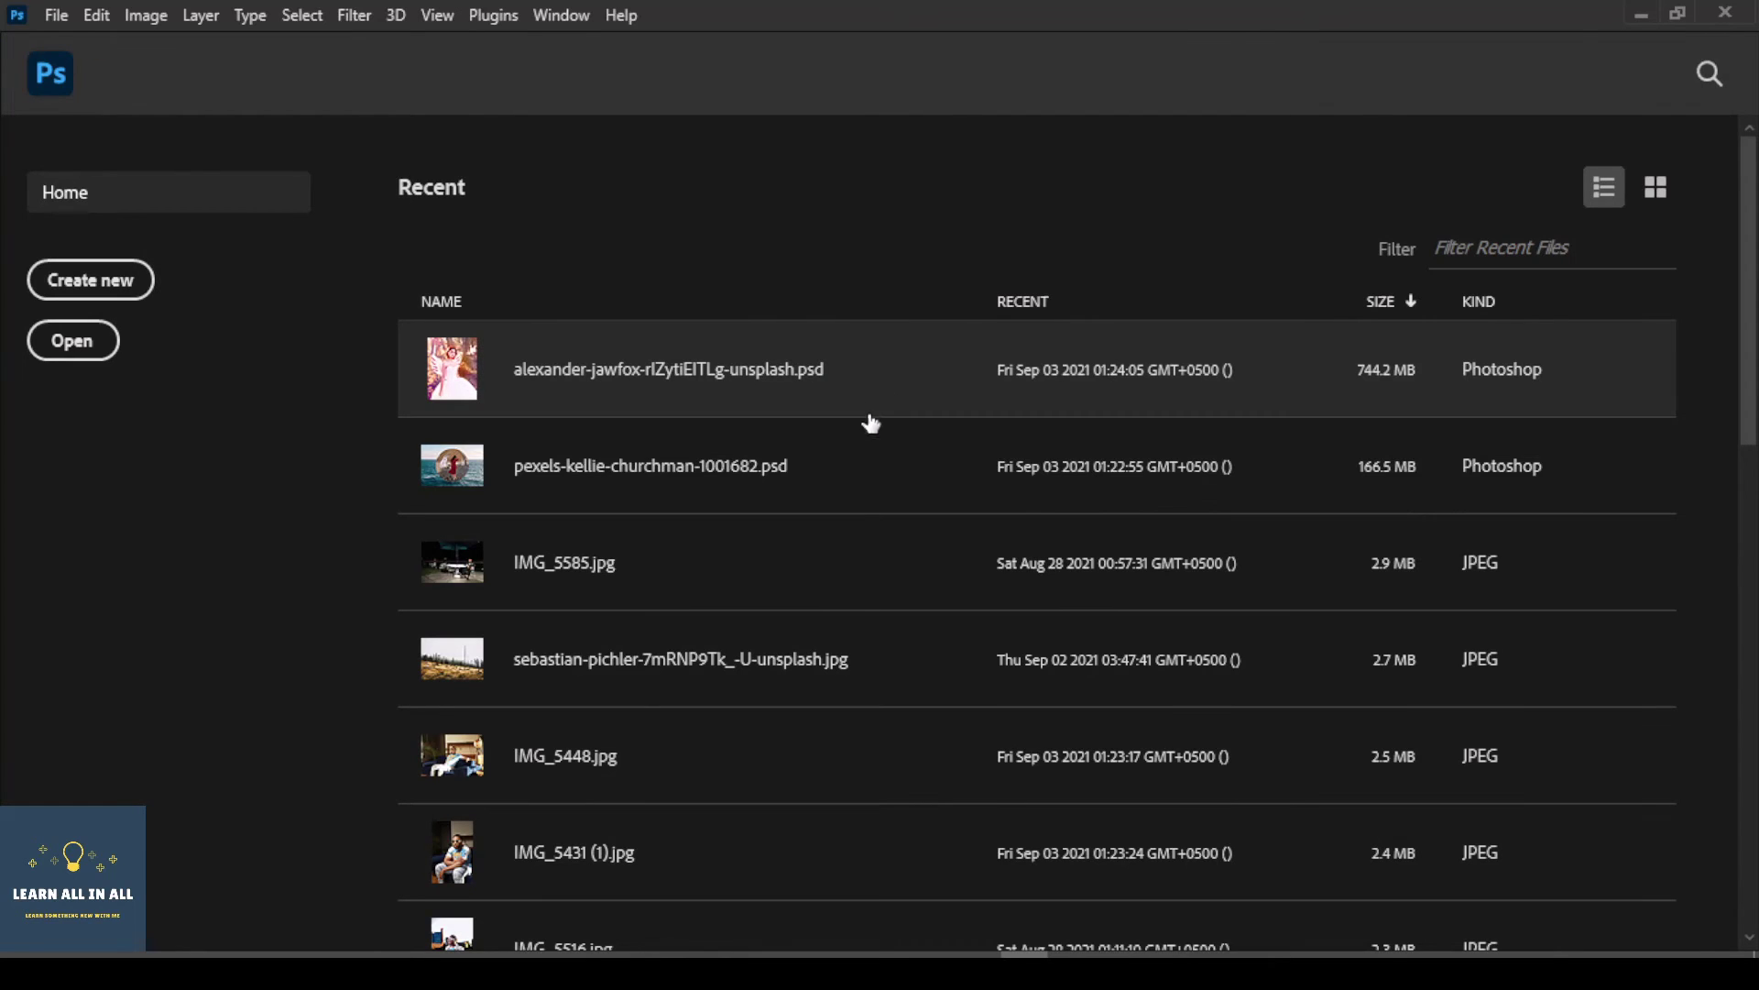
{"action": "scroll", "coordinate": [860, 522], "scroll_direction": "down", "scroll_amount": 8}
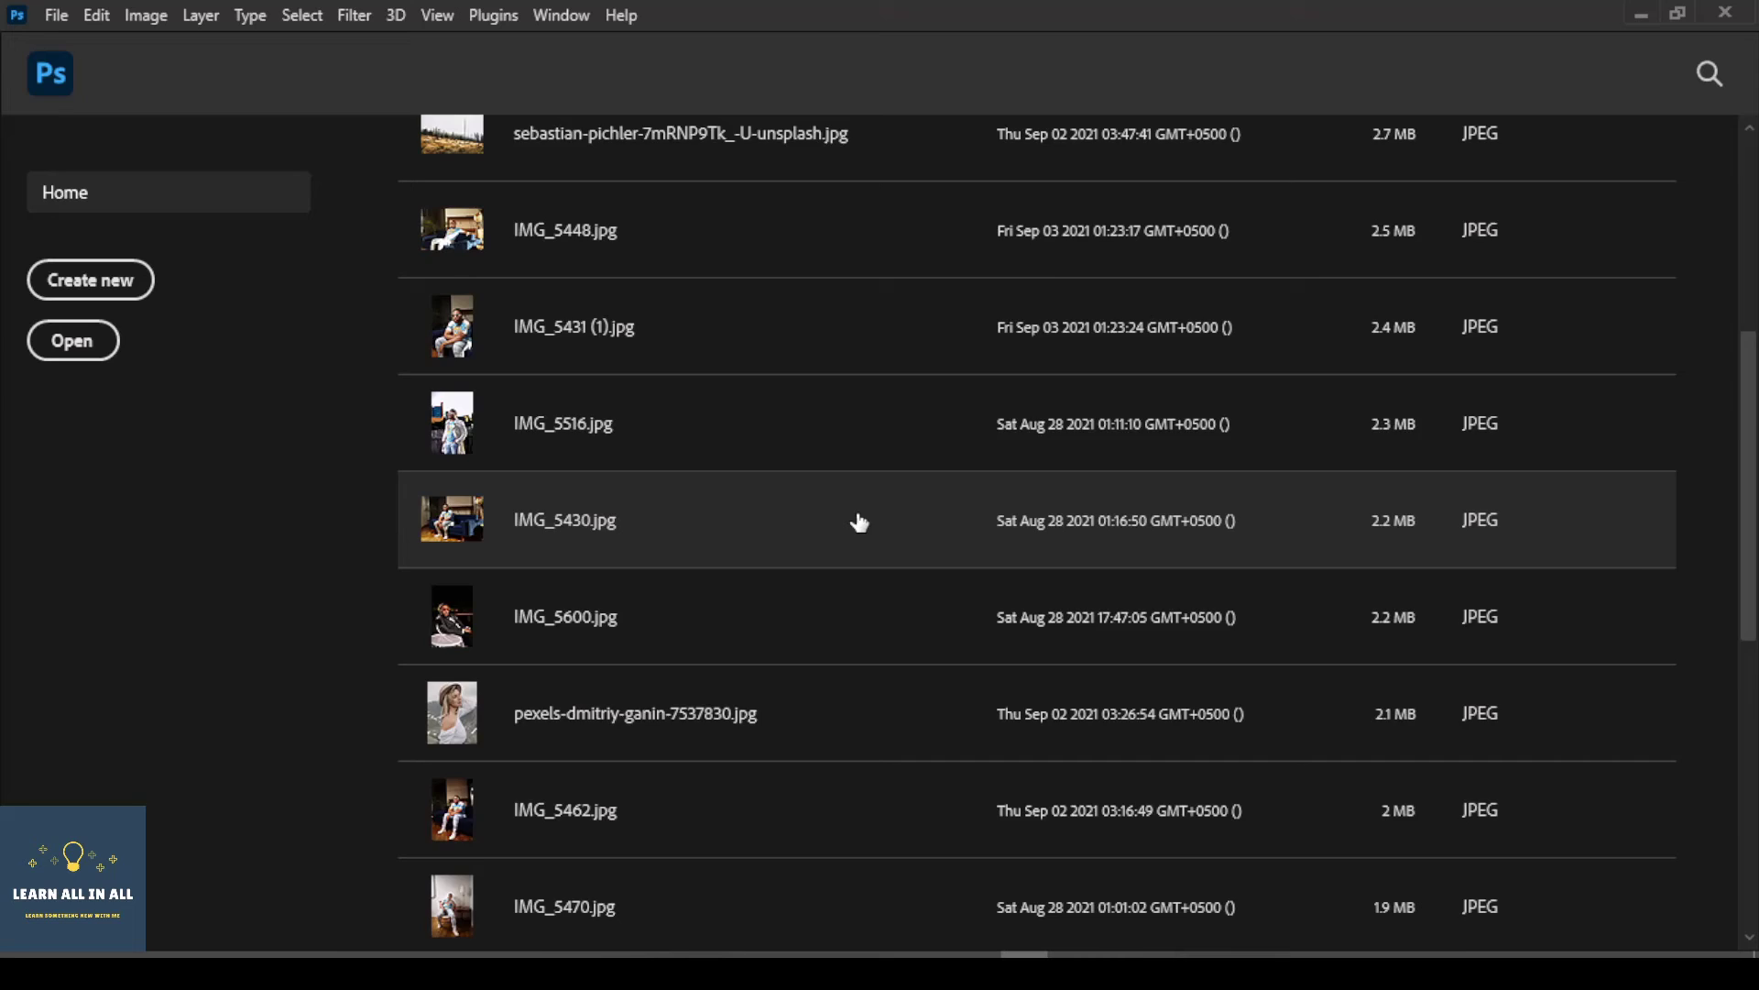
Open pexels-dmitriy-ganin-7537830.jpg, duplicate the background to Layer 1 and convert it to a smart object.
{"action": "left_click", "coordinate": [649, 458]}
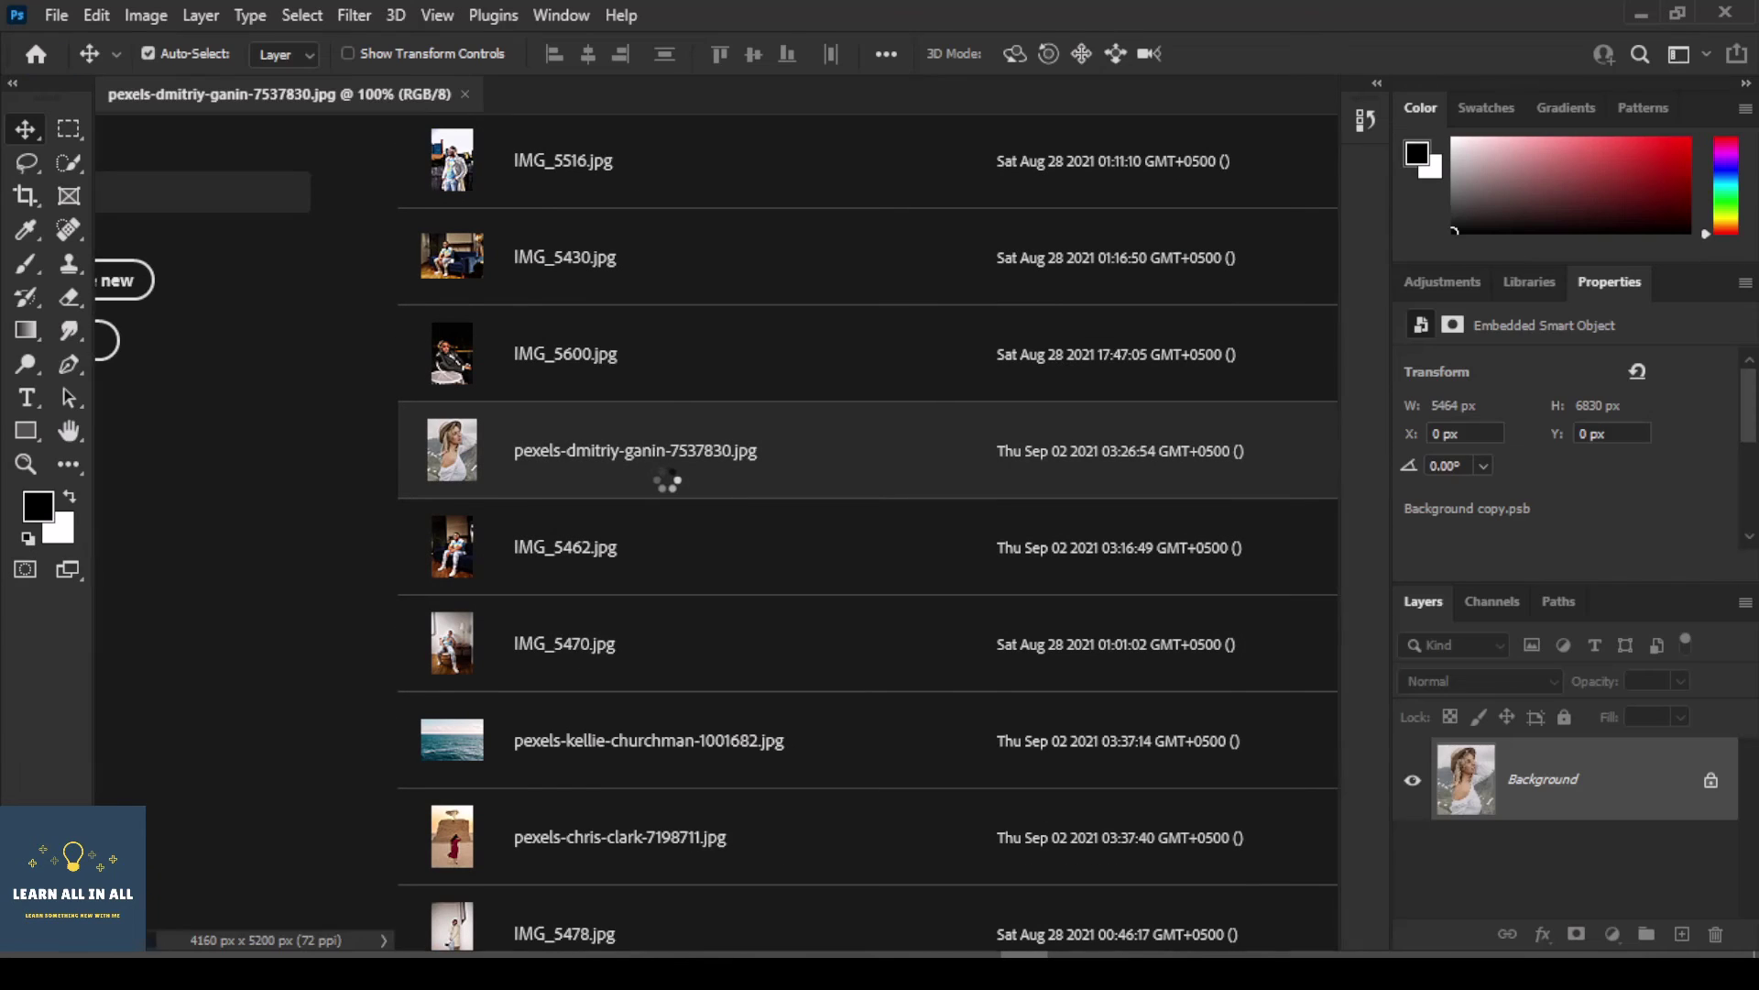
{"action": "scroll", "coordinate": [667, 480], "scroll_direction": "up", "scroll_amount": 2}
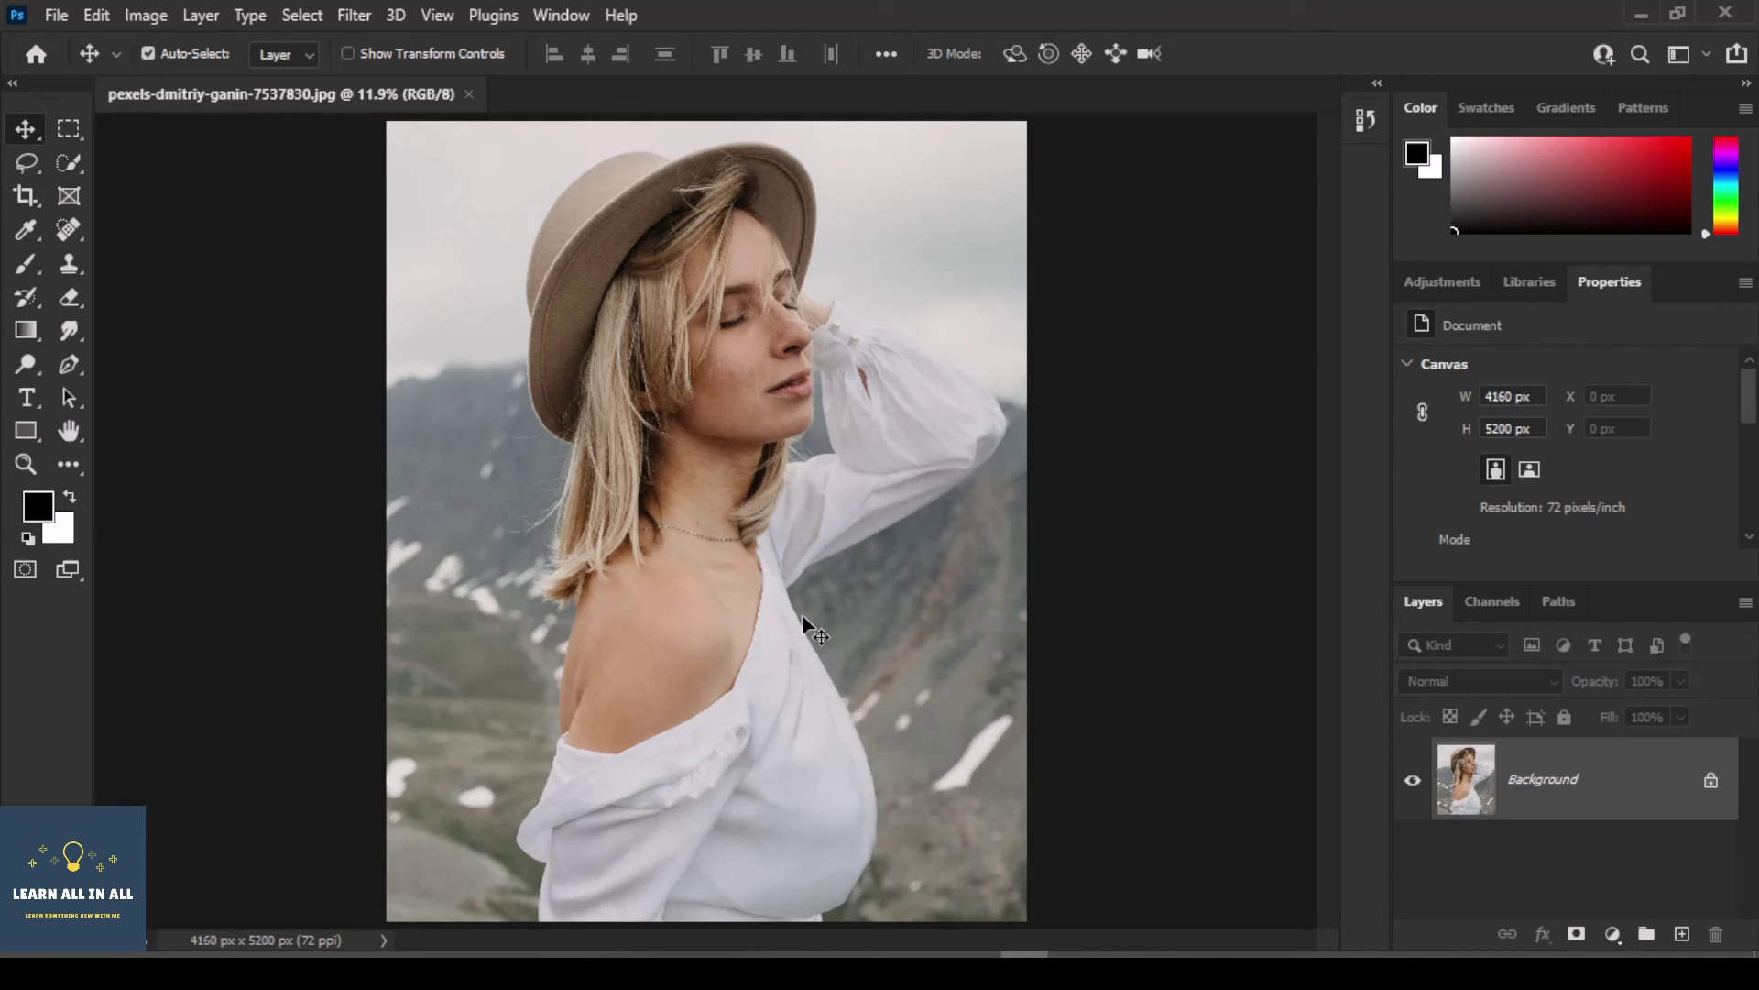
{"action": "key", "text": "ctrl+j"}
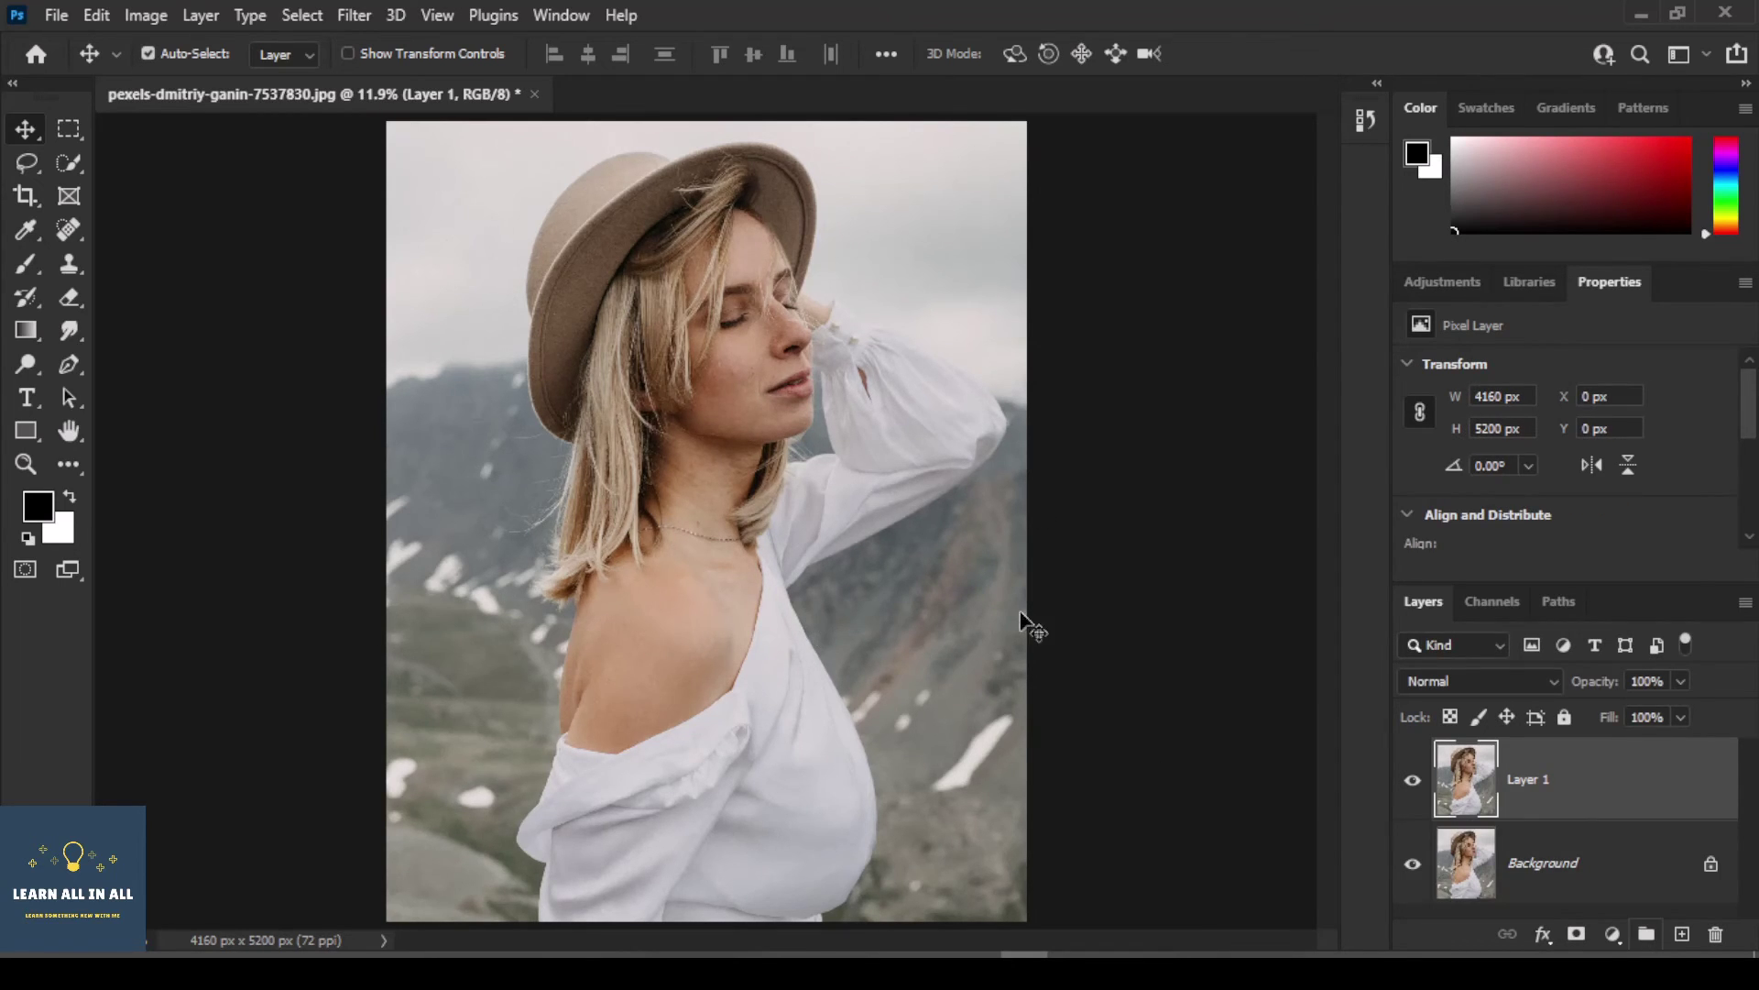
{"action": "right_click", "coordinate": [1605, 787]}
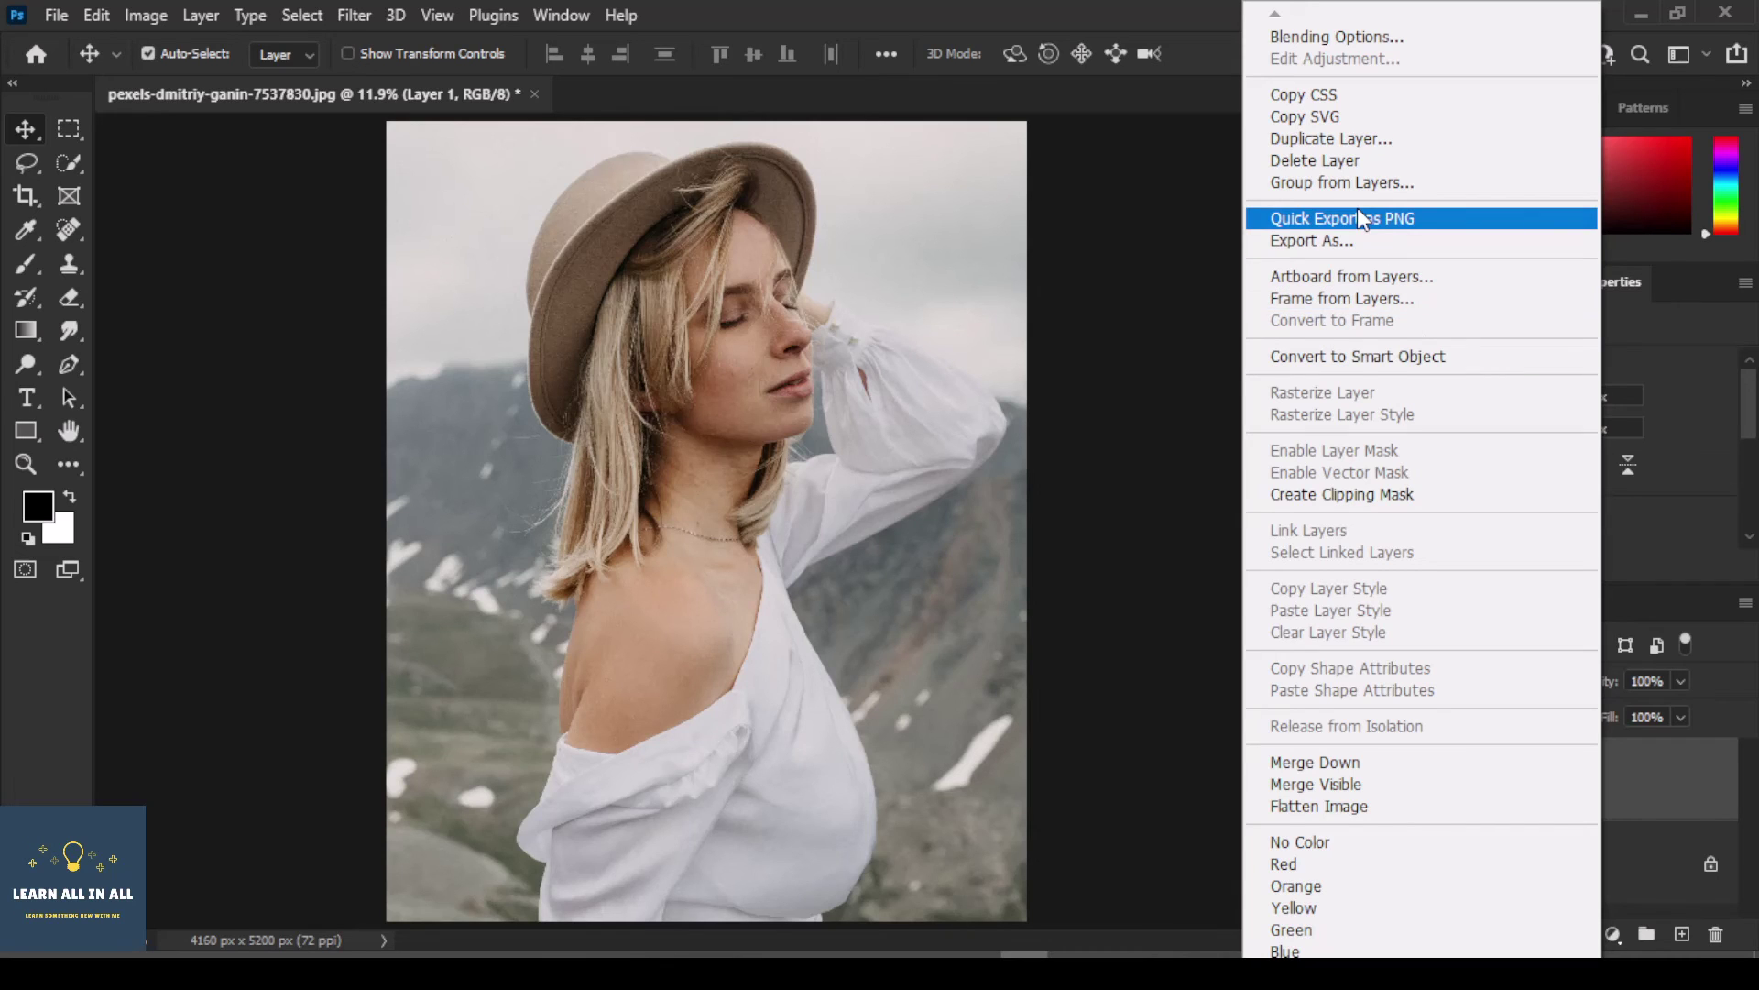
{"action": "left_click", "coordinate": [1354, 348]}
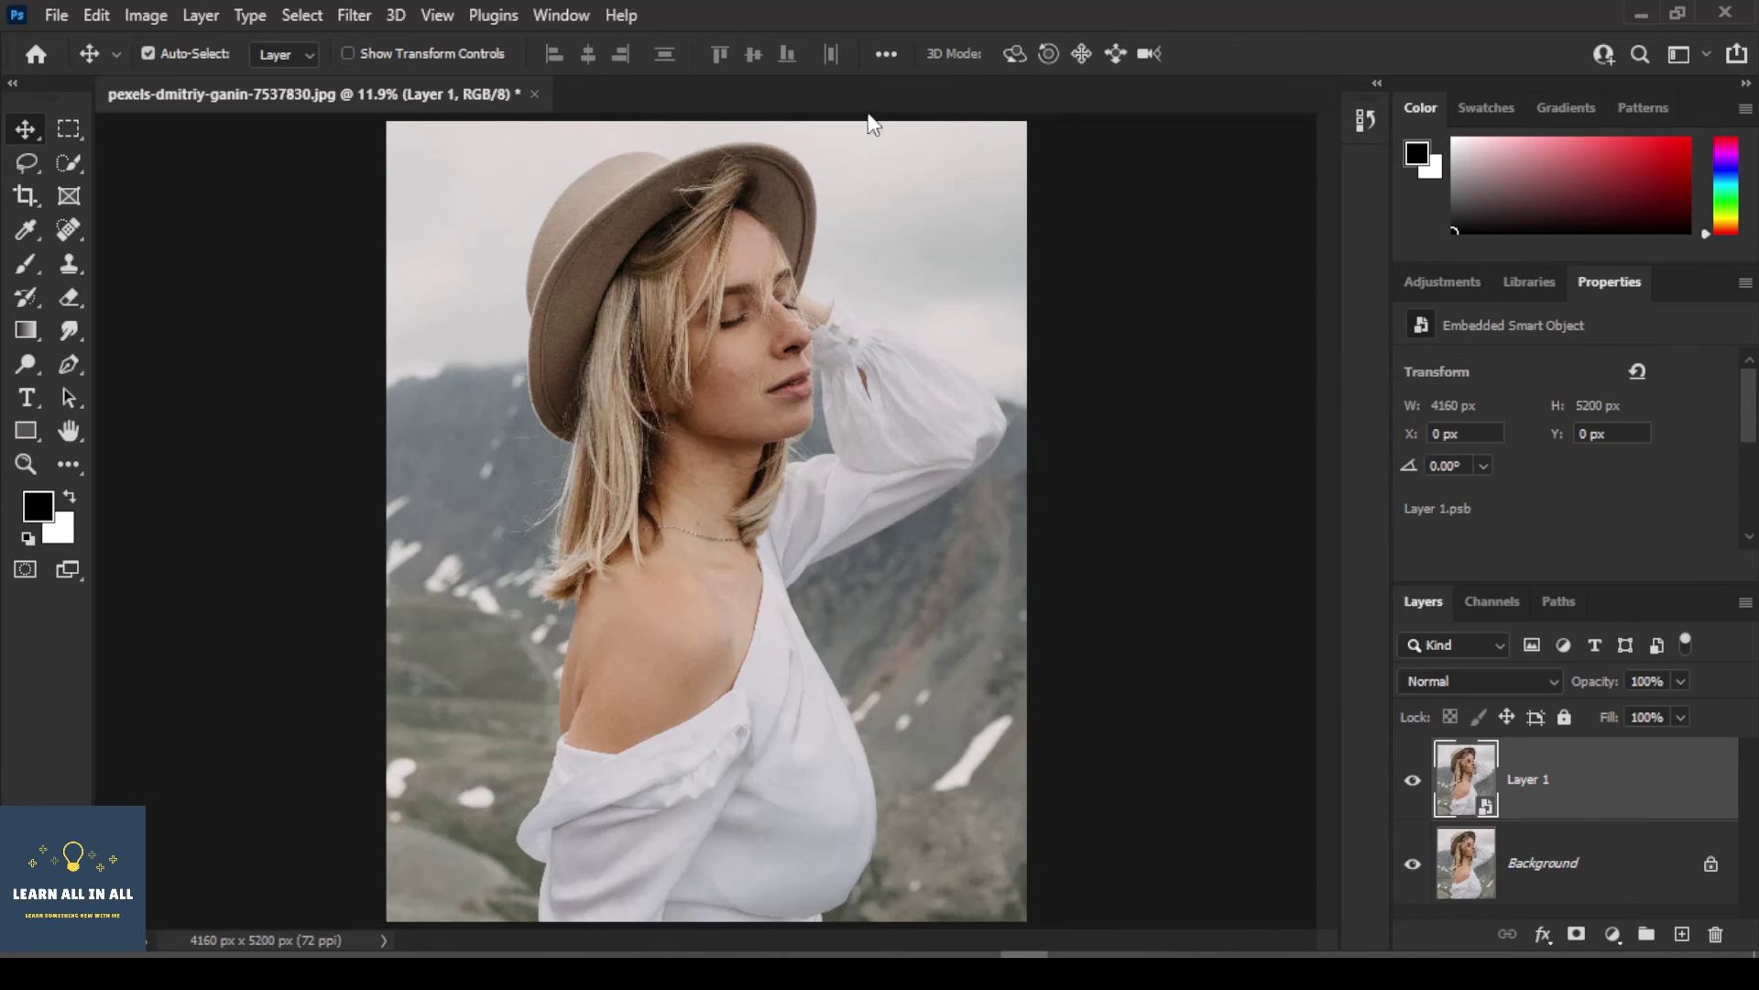
Open Layer 1 in the Camera Raw Filter and show the Presets list down to User Presets.
{"action": "left_click", "coordinate": [355, 15]}
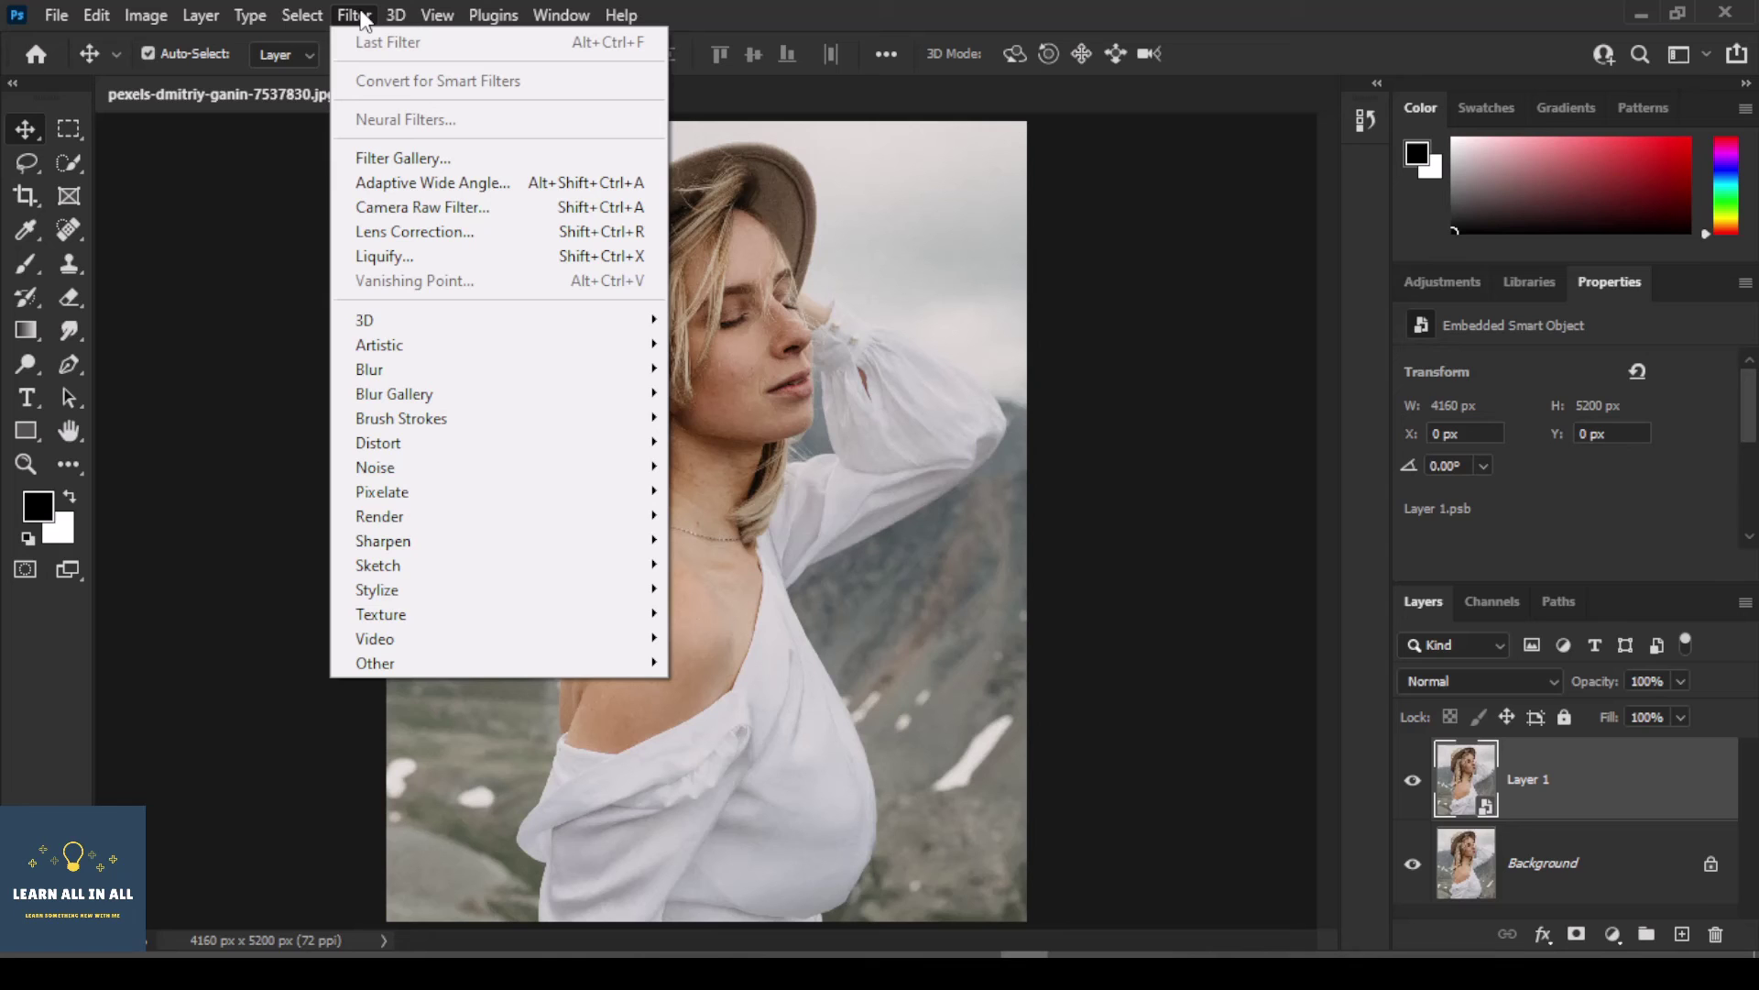
{"action": "left_click", "coordinate": [434, 207]}
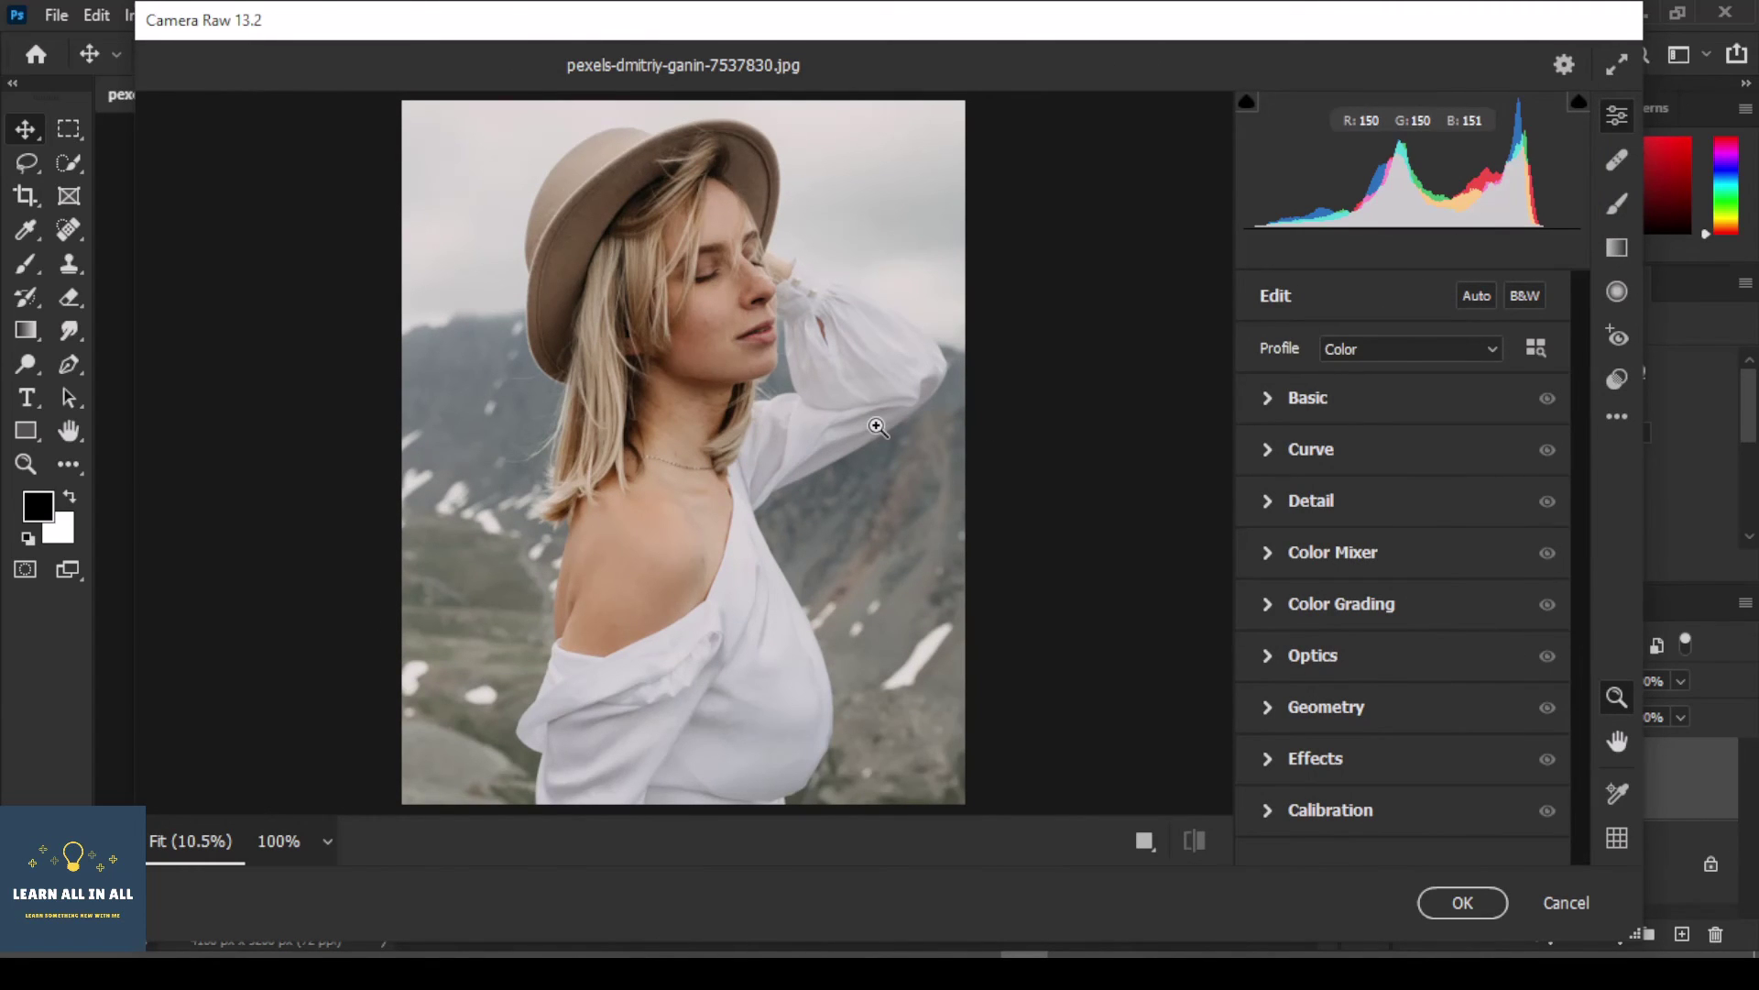
{"action": "left_click", "coordinate": [1618, 379]}
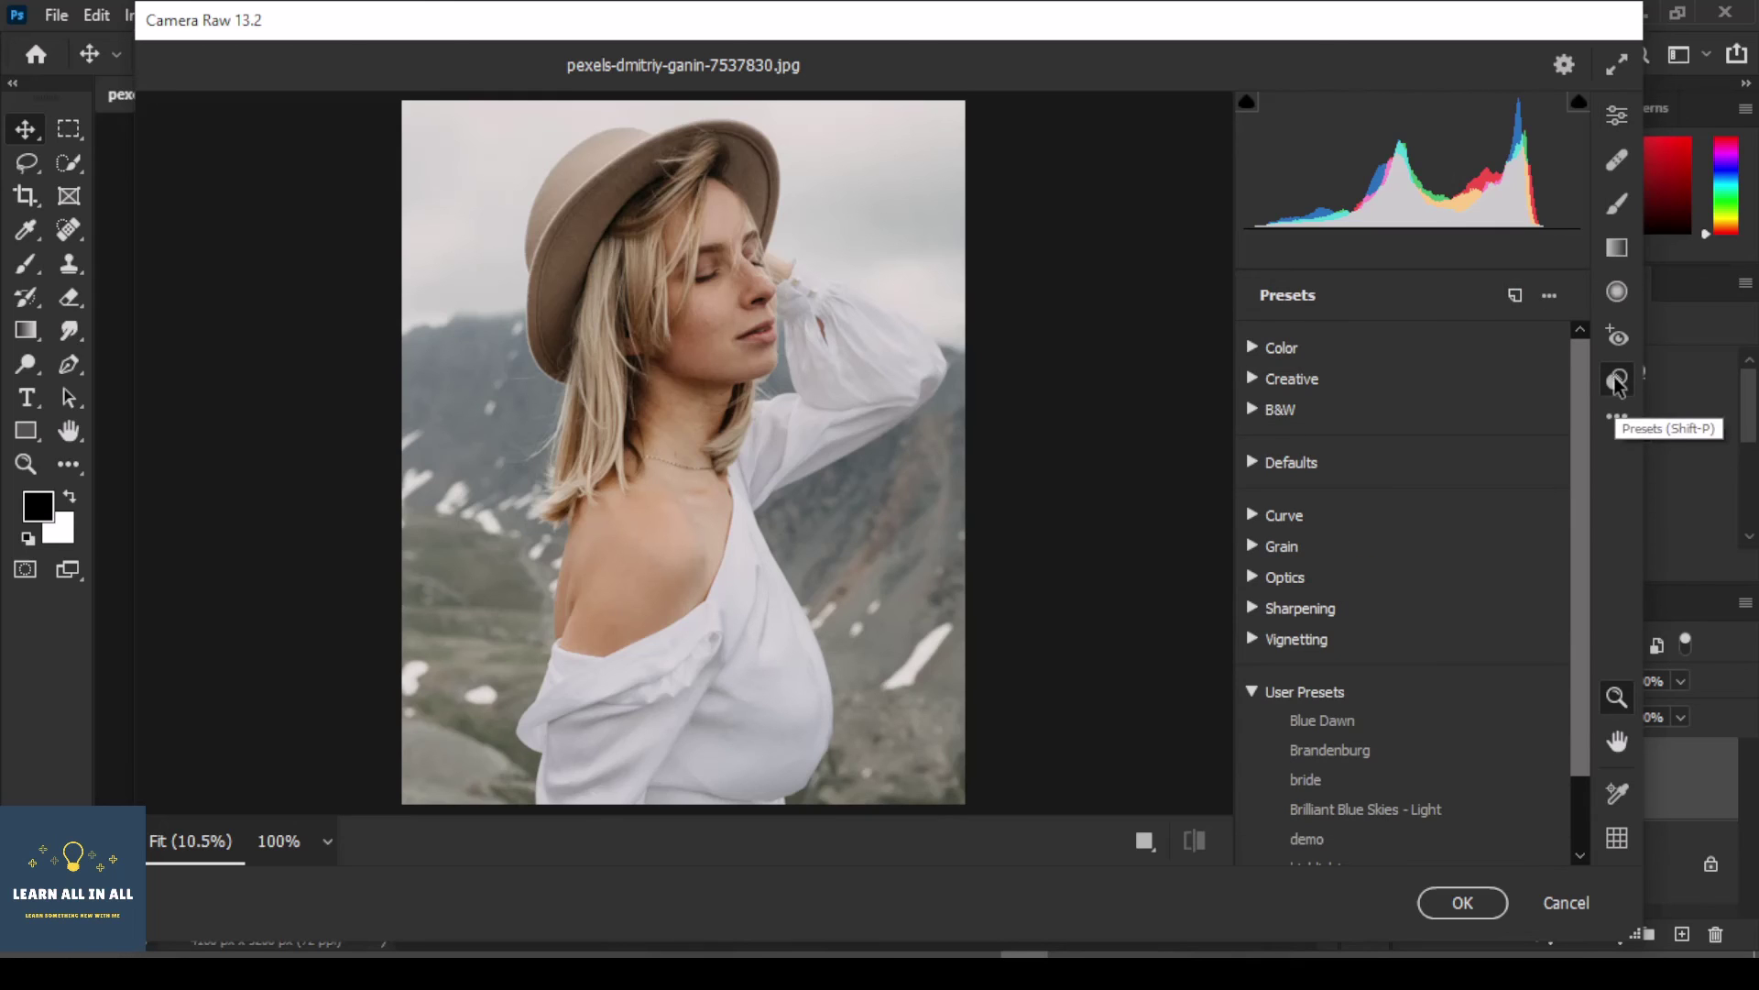
{"action": "scroll", "coordinate": [1396, 525], "scroll_direction": "down", "scroll_amount": 2}
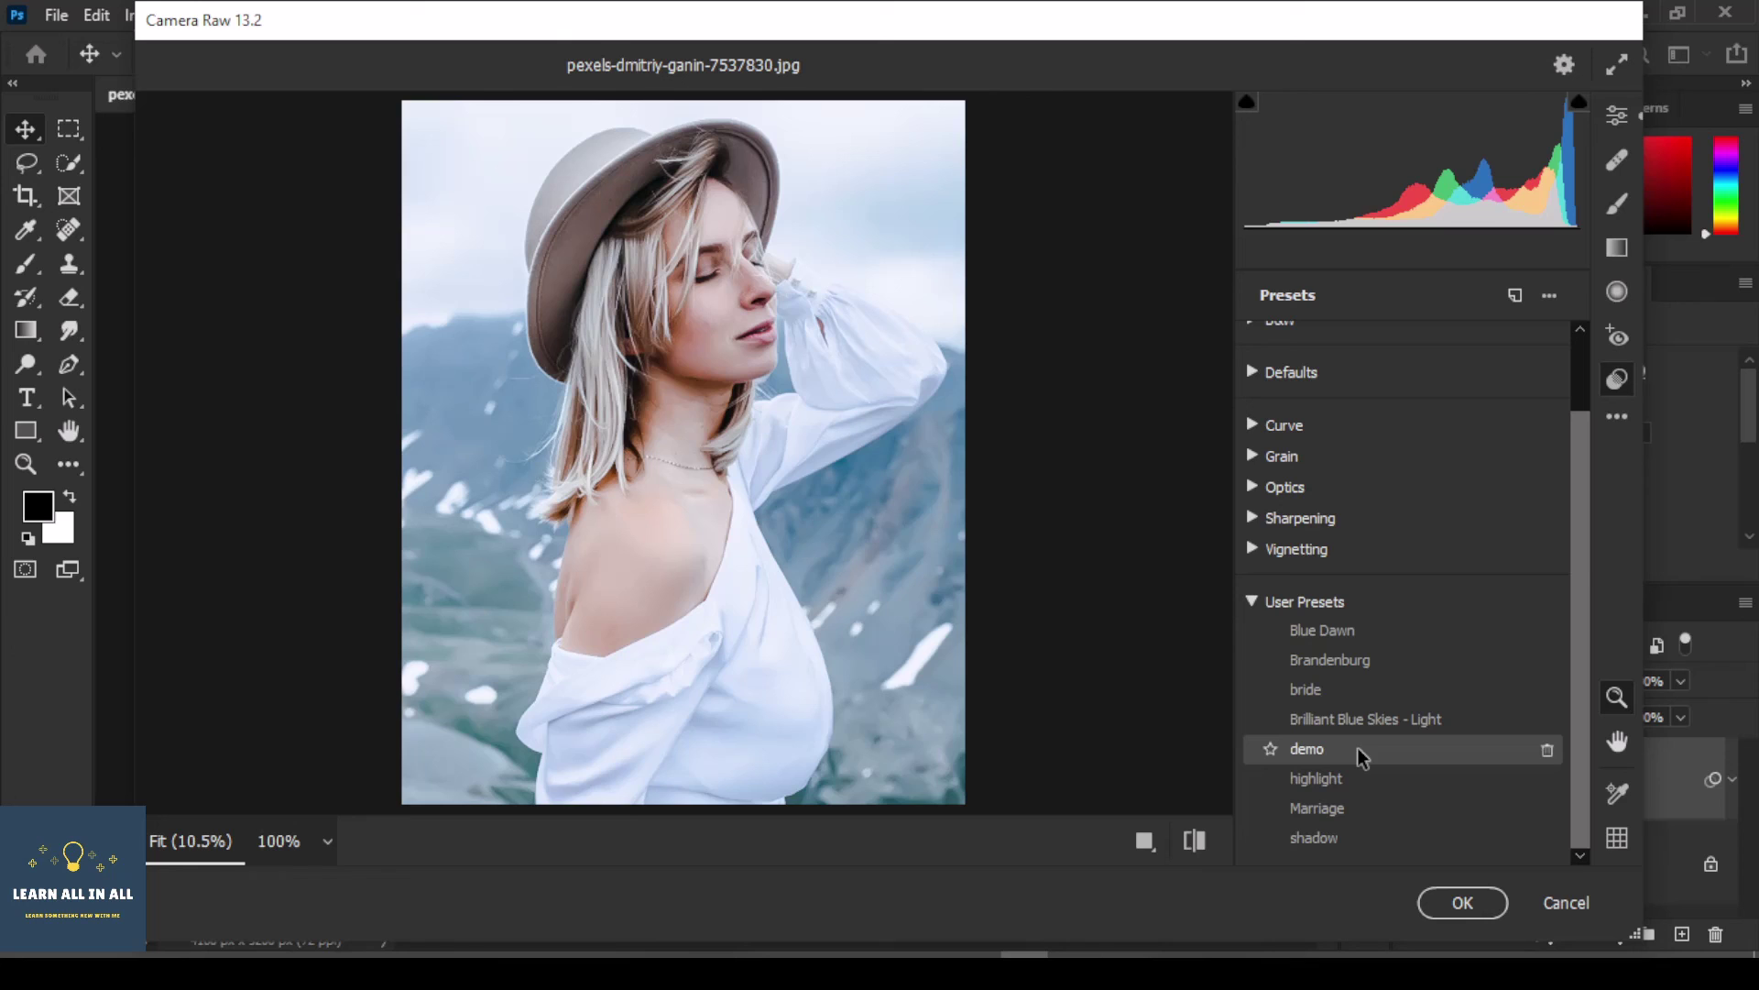
Apply the demo preset, then set Temperature to -21 in the Basic settings.
{"action": "left_click", "coordinate": [1314, 750]}
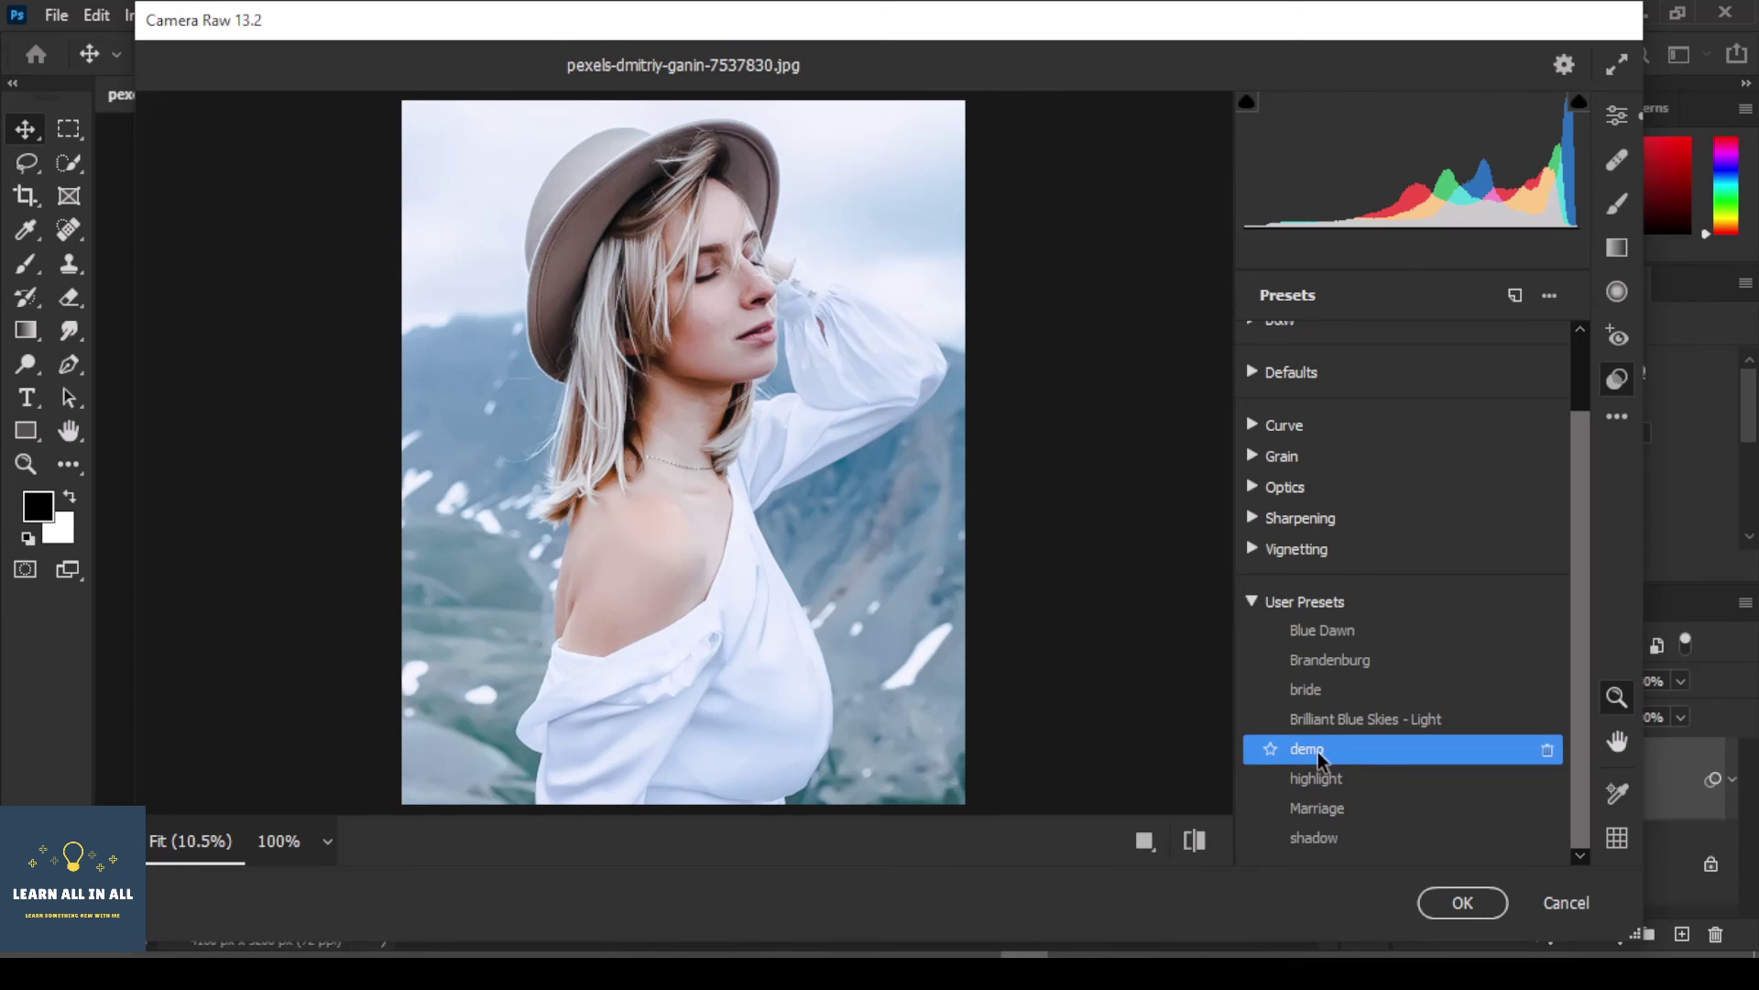
{"action": "scroll", "coordinate": [1428, 608], "scroll_direction": "up", "scroll_amount": 3}
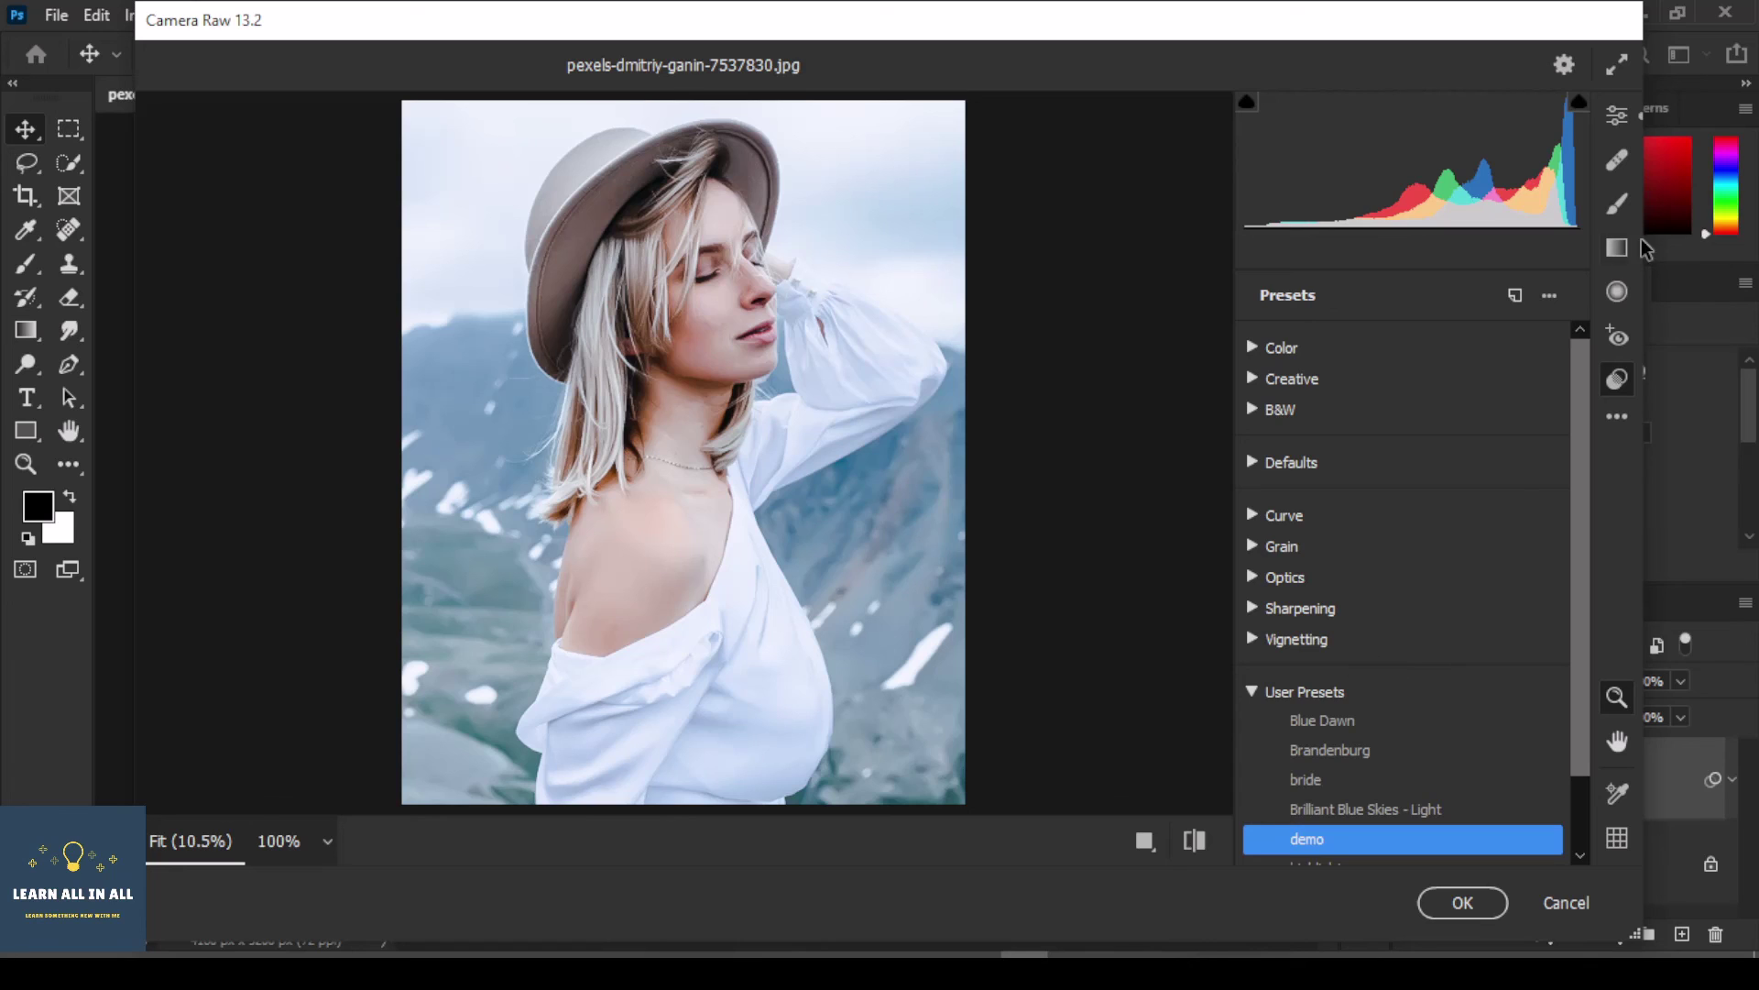
{"action": "left_click", "coordinate": [1615, 127]}
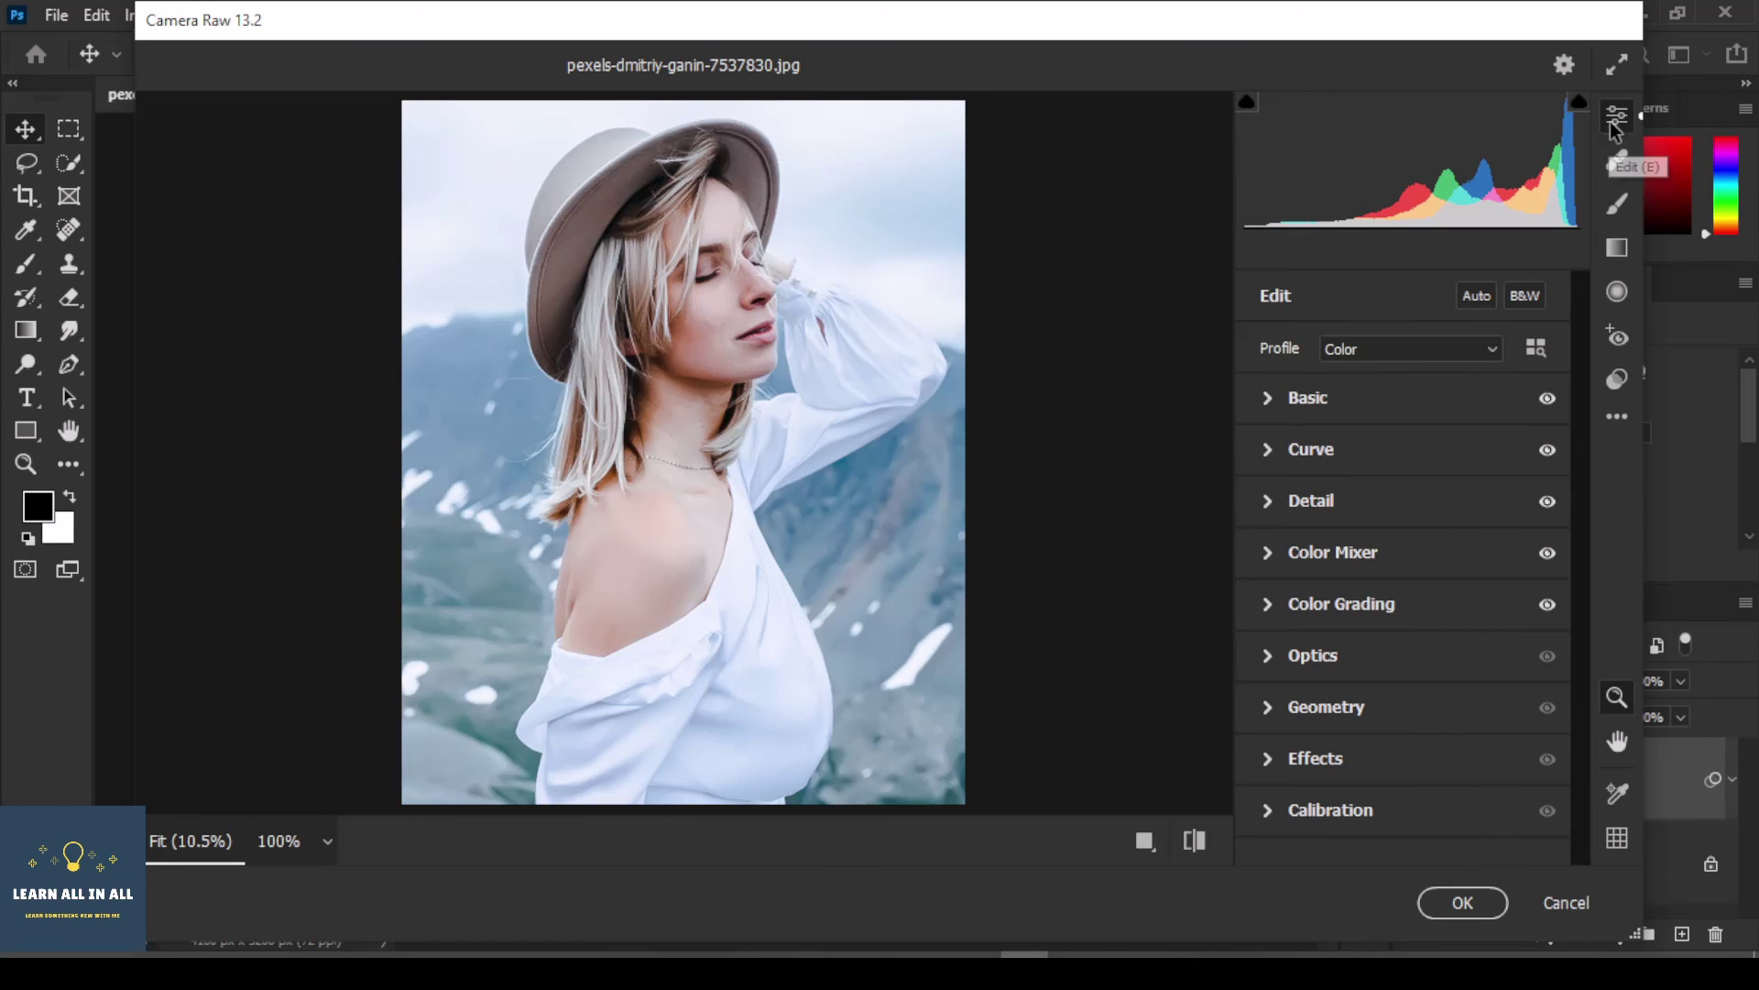
{"action": "left_click", "coordinate": [1275, 399]}
{"action": "scroll", "coordinate": [1383, 440], "scroll_direction": "down", "scroll_amount": 2}
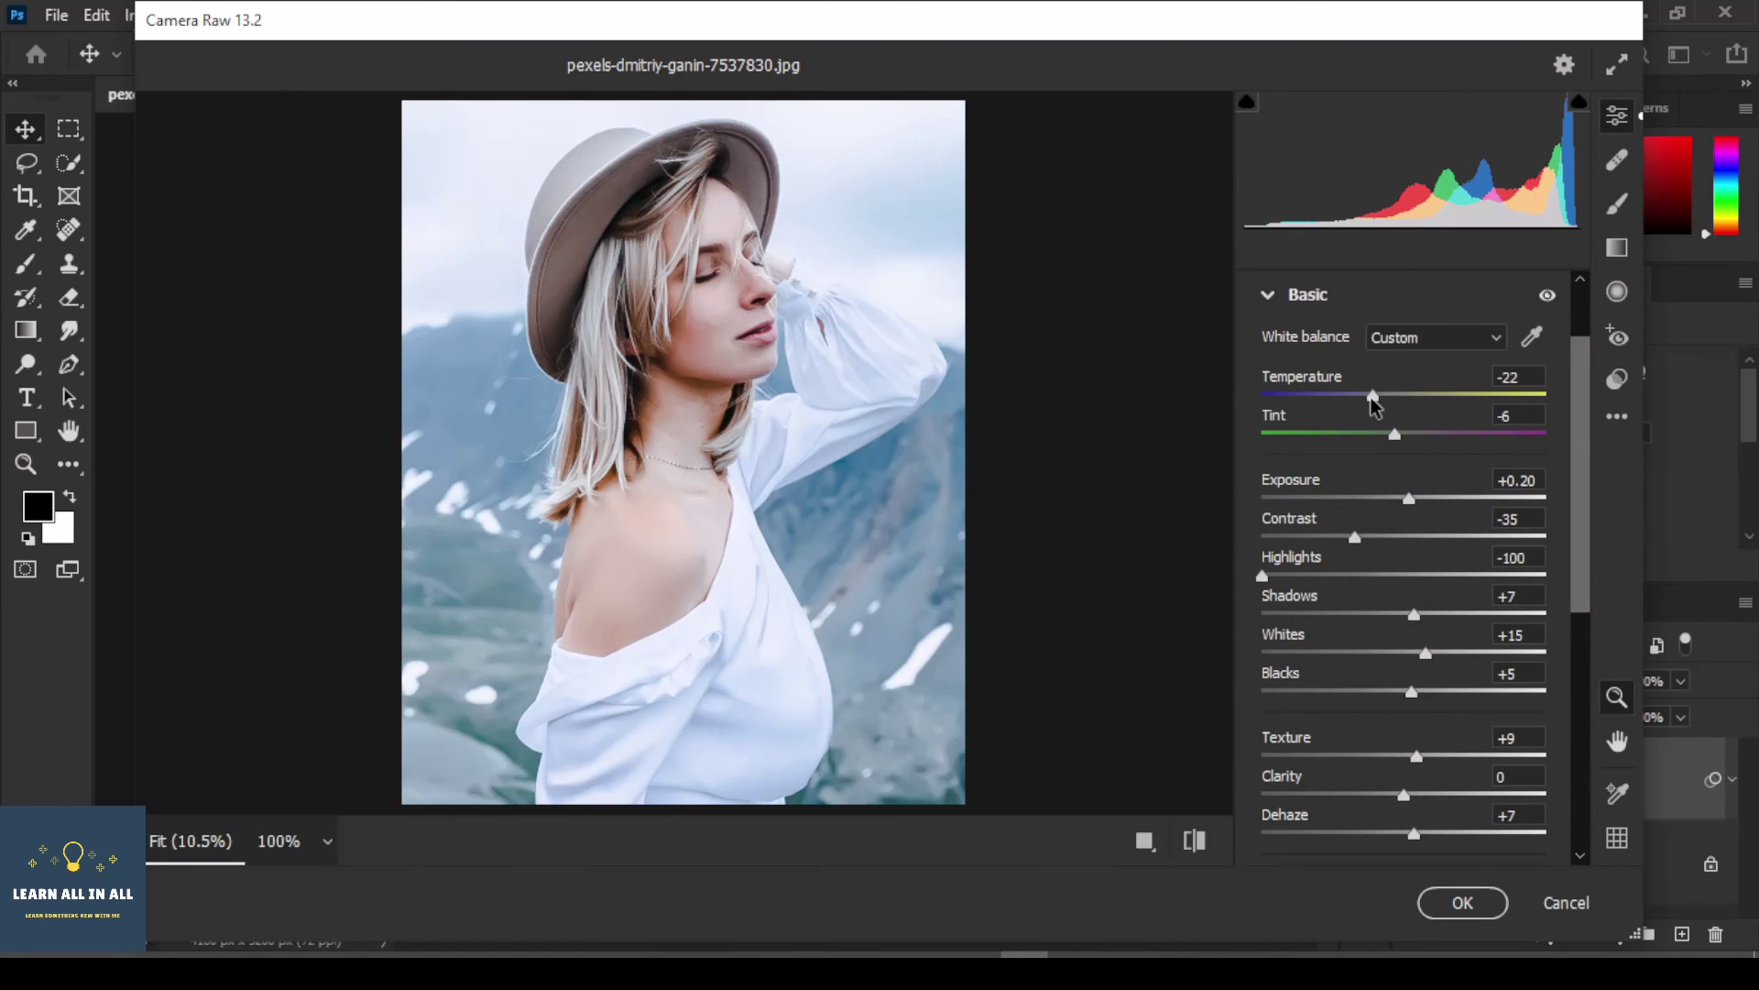
{"action": "left_click_drag", "start_coordinate": [1372, 396], "coordinate": [1374, 396]}
Show the hat-wearing woman photo side by side, unedited before and with the demo preset after.
{"action": "left_click", "coordinate": [1144, 841]}
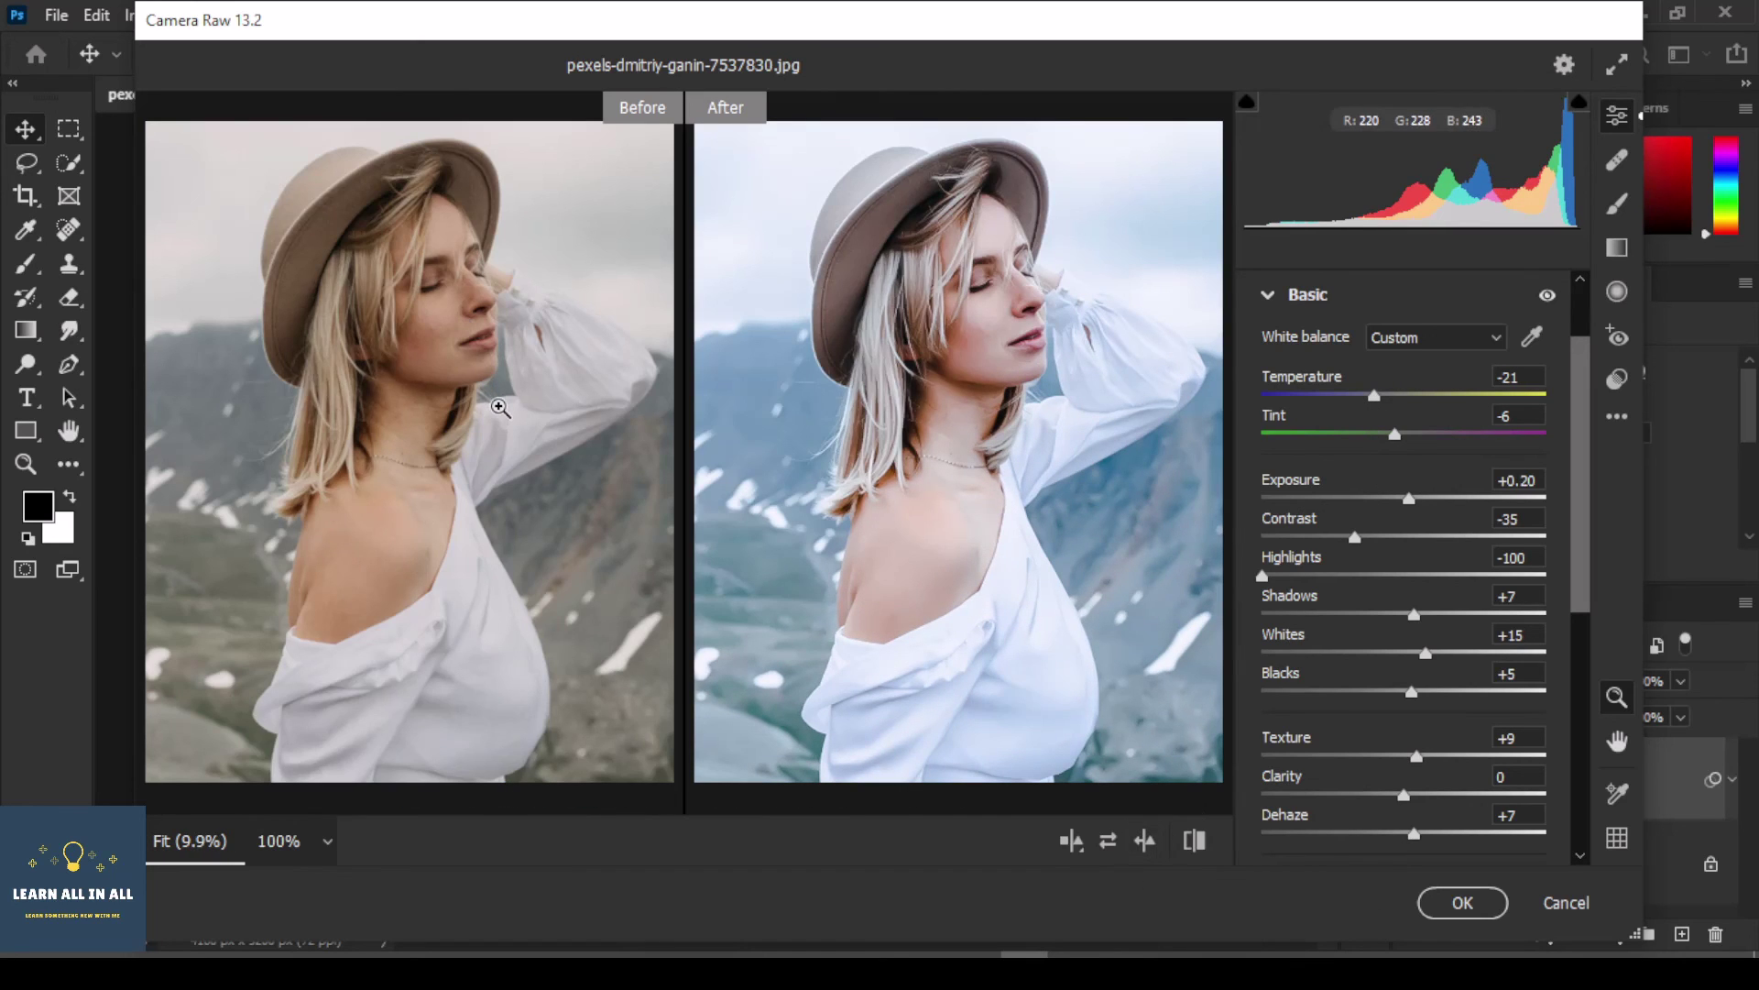